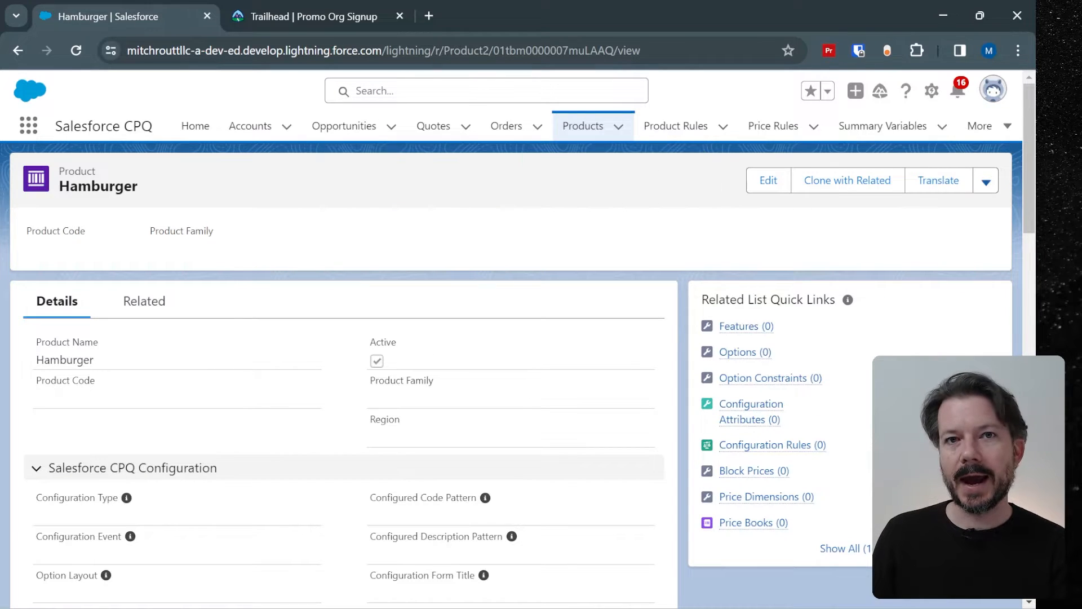
Add the Hamburger product to the Standard Price Book with a list price of 8.
{"action": "left_click", "coordinate": [135, 307]}
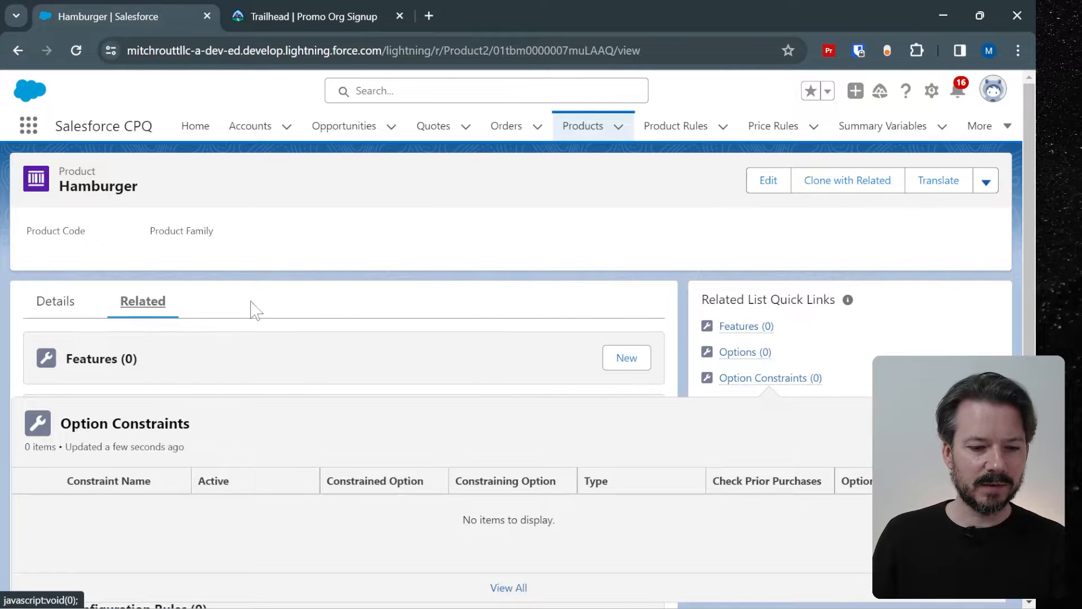
{"action": "scroll", "coordinate": [556, 285], "scroll_direction": "down", "scroll_amount": 3}
{"action": "scroll", "coordinate": [584, 311], "scroll_direction": "down", "scroll_amount": 4}
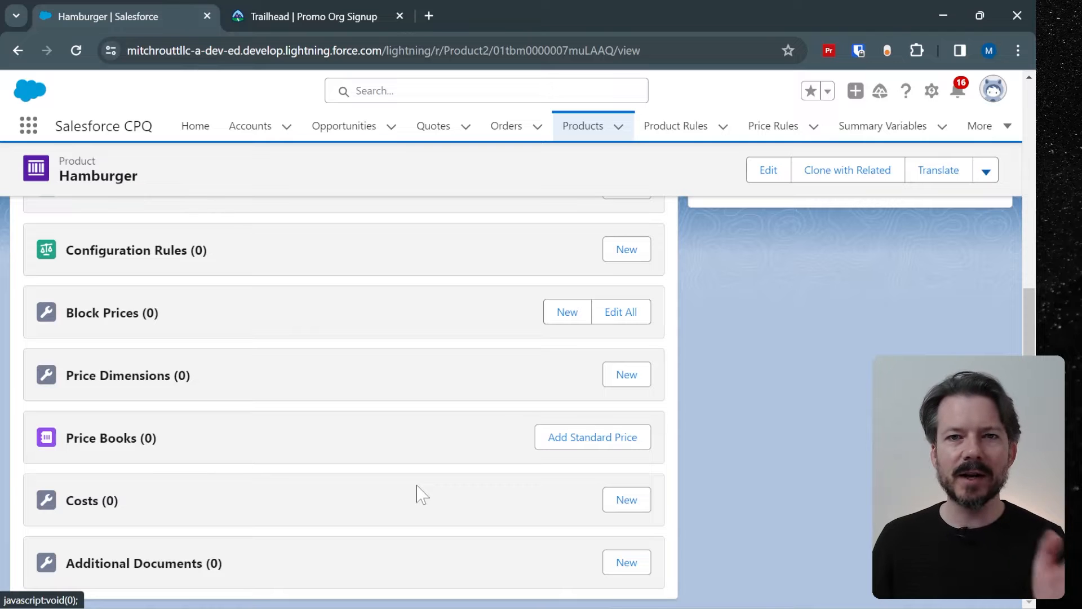
{"action": "left_click", "coordinate": [579, 445]}
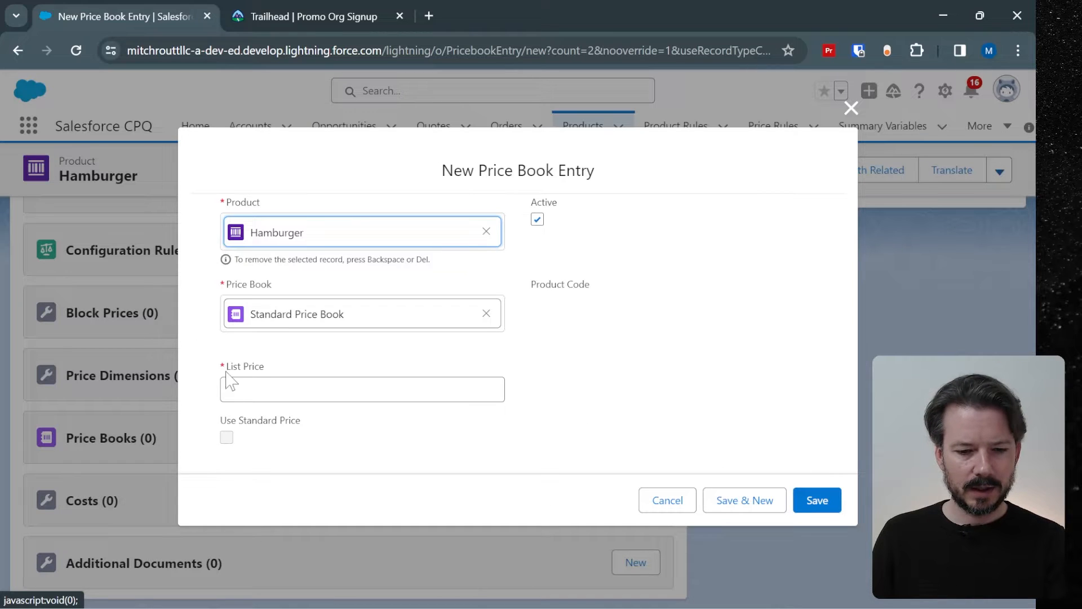
{"action": "left_click", "coordinate": [282, 390]}
{"action": "type", "text": "8"}
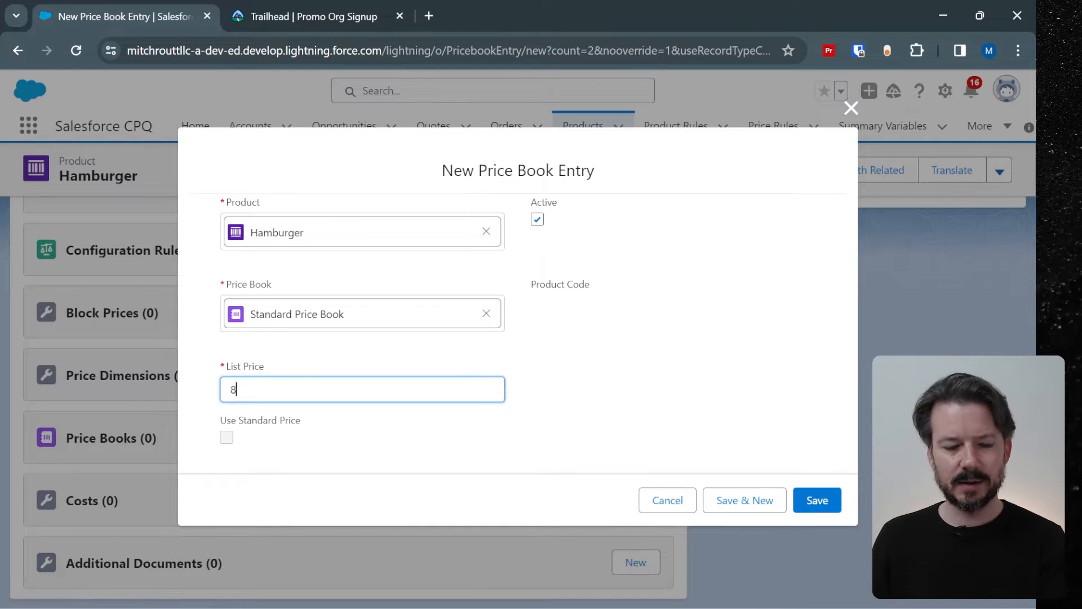
{"action": "left_click", "coordinate": [822, 508]}
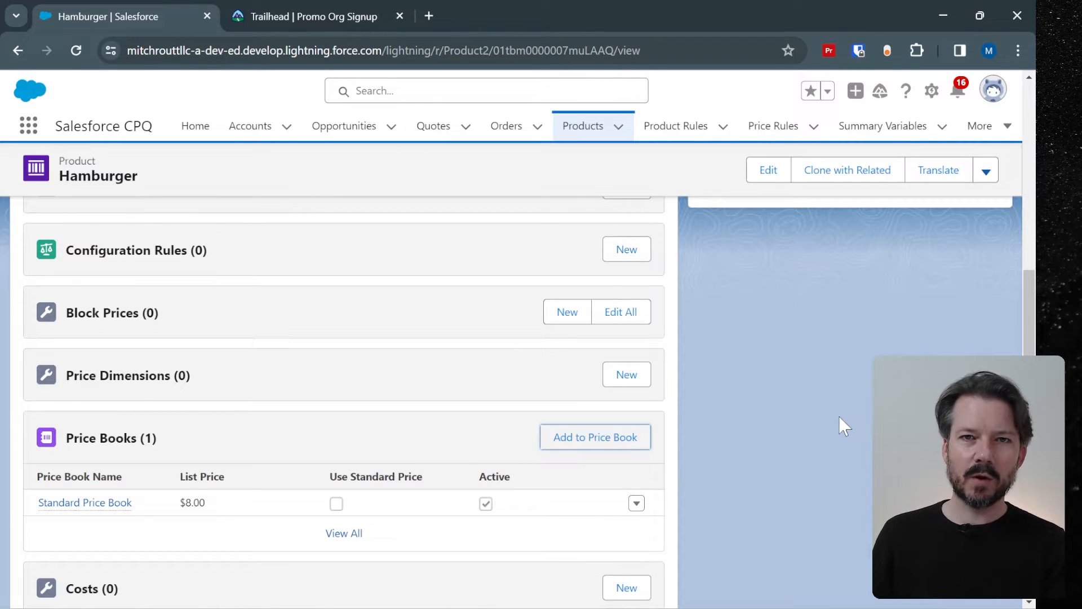
Start a new quote and create its opportunity, named "Burger for" plus the customer's first name, with close date 3/15/2024 and stage Proposal/Price Quote.
{"action": "left_click", "coordinate": [432, 129]}
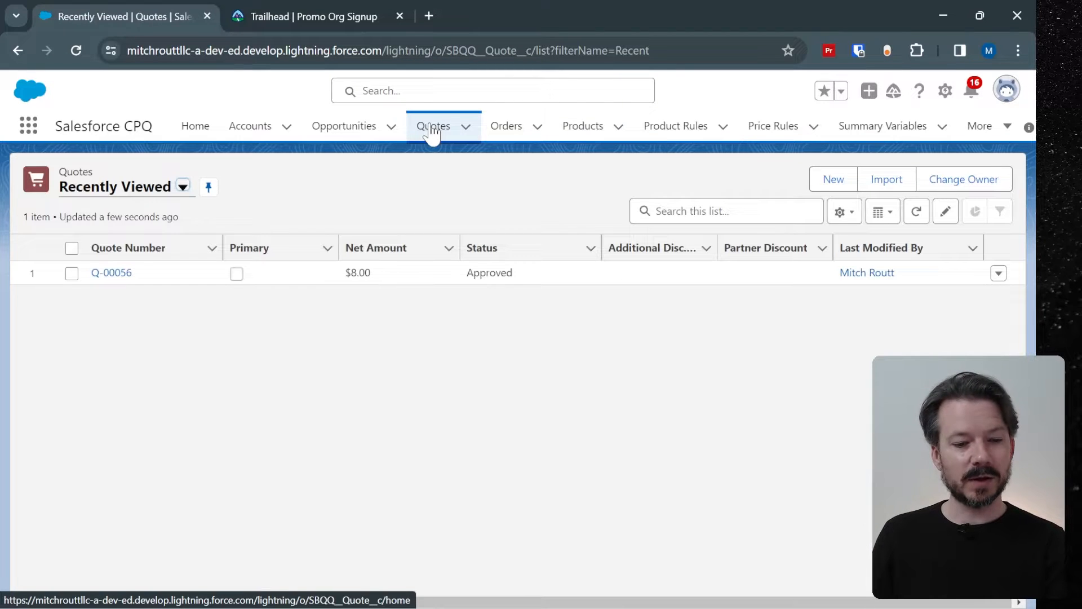
{"action": "left_click", "coordinate": [834, 180]}
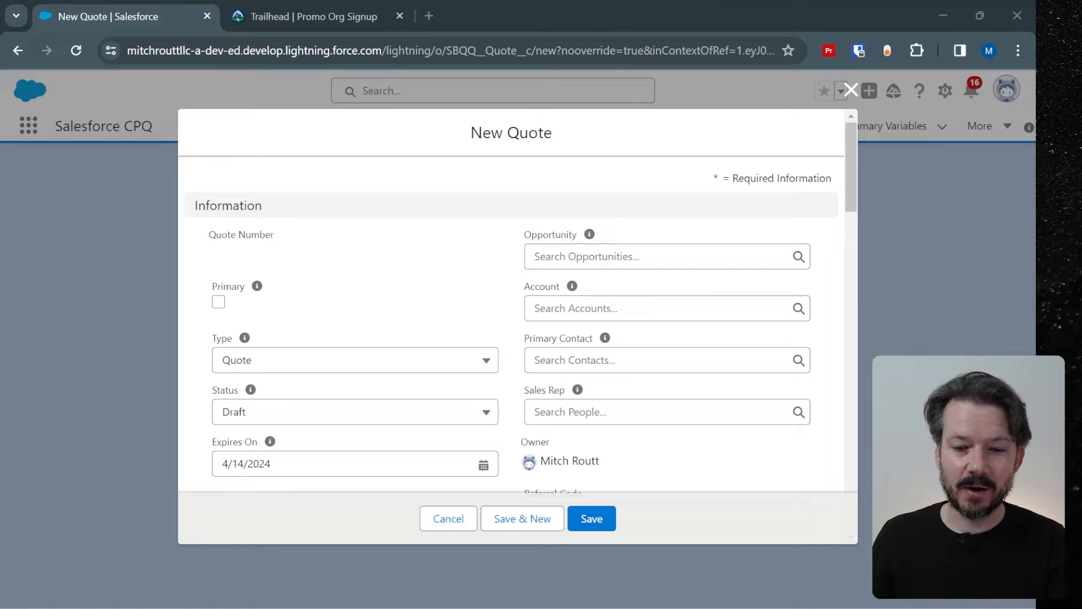
{"action": "left_click", "coordinate": [659, 257]}
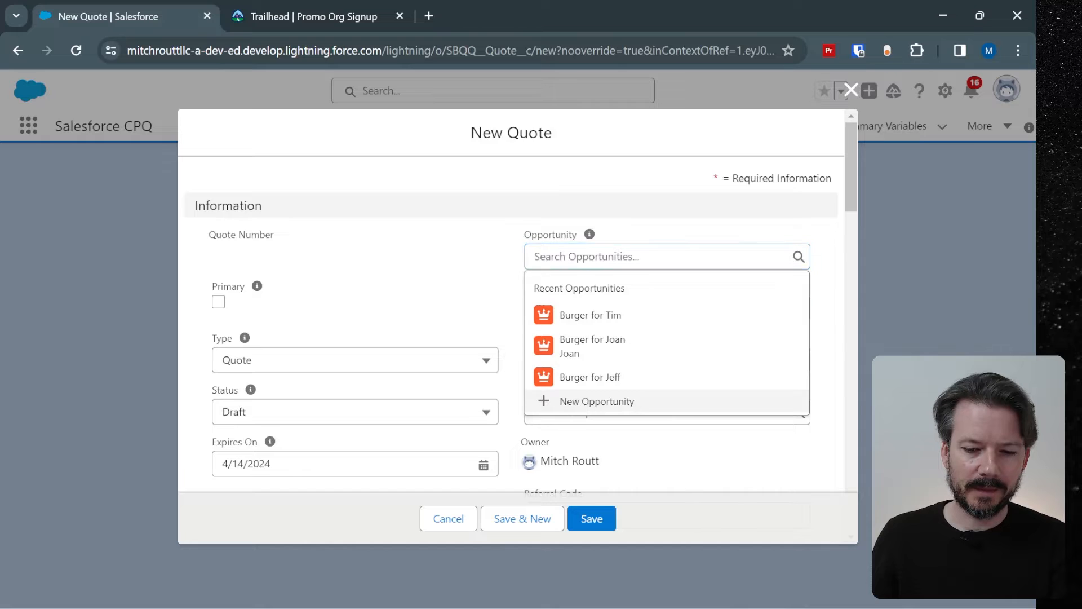
{"action": "left_click", "coordinate": [579, 401]}
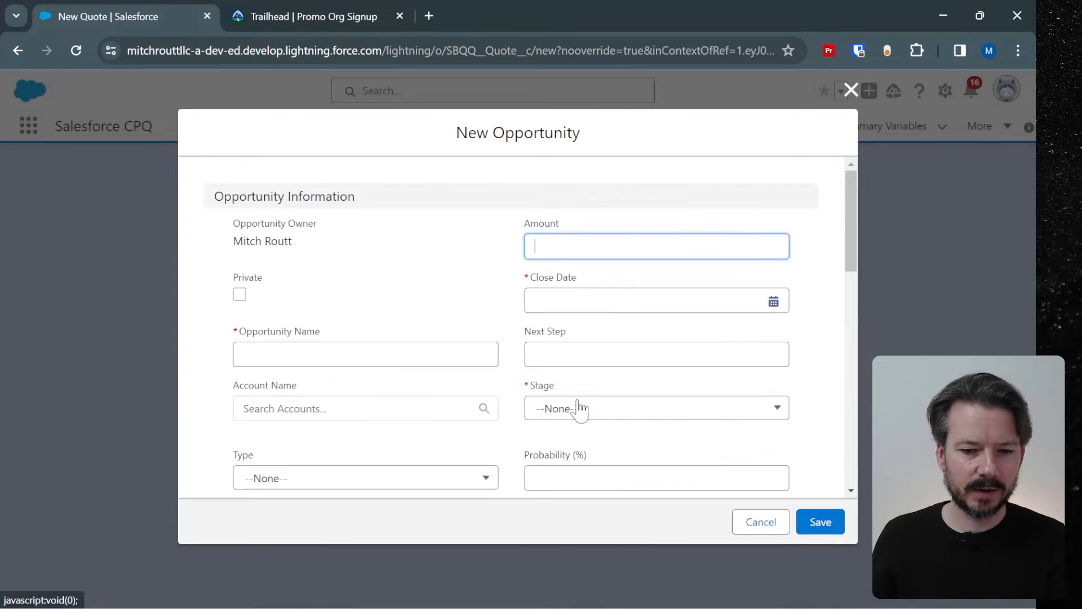
{"action": "left_click", "coordinate": [366, 354]}
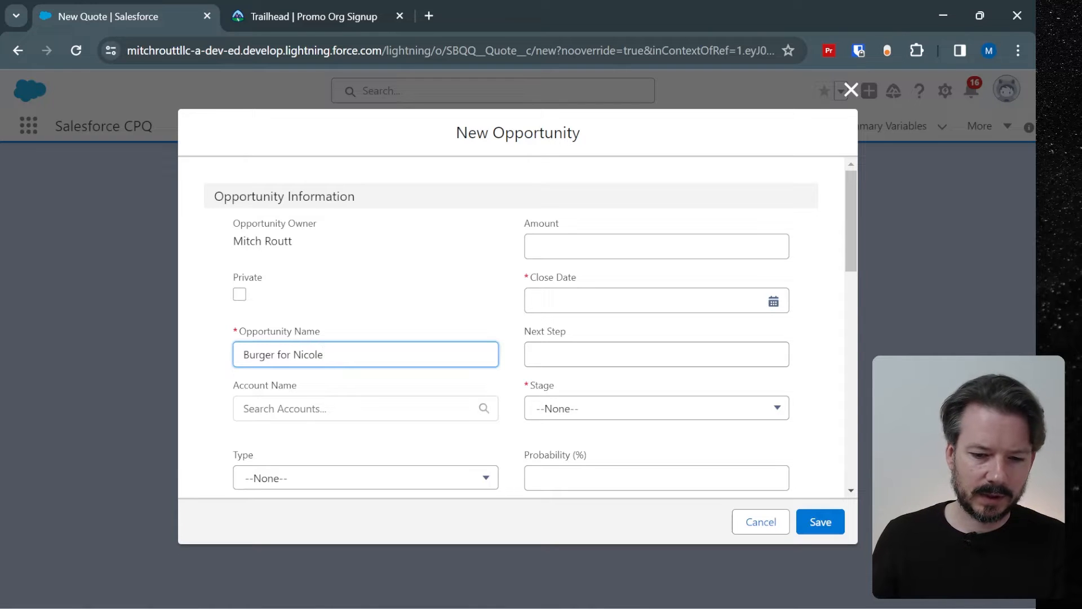
{"action": "left_click", "coordinate": [774, 302]}
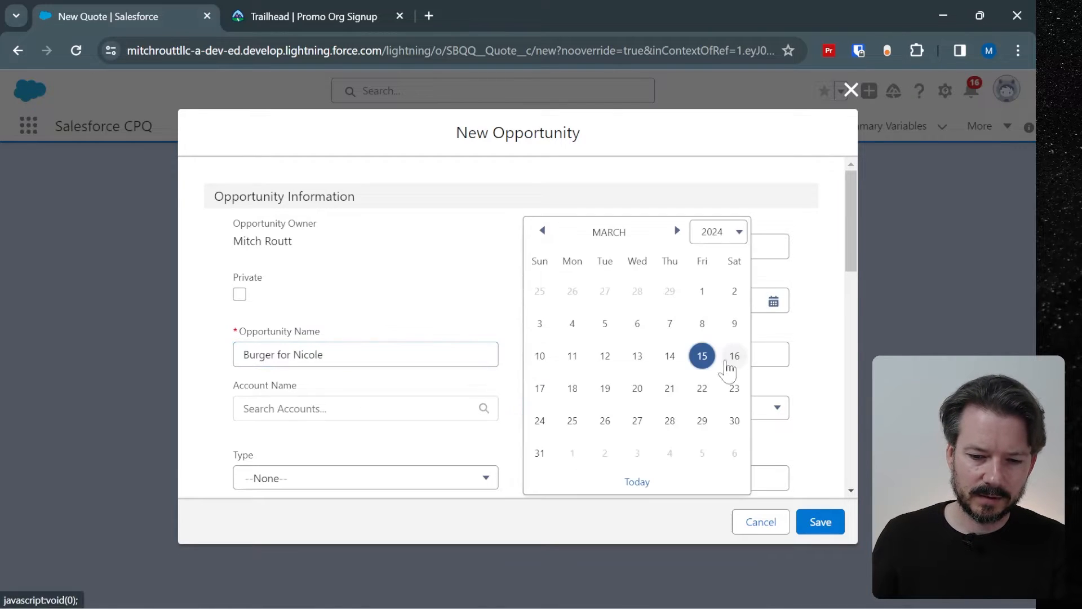
{"action": "left_click", "coordinate": [703, 356]}
{"action": "left_click", "coordinate": [694, 413]}
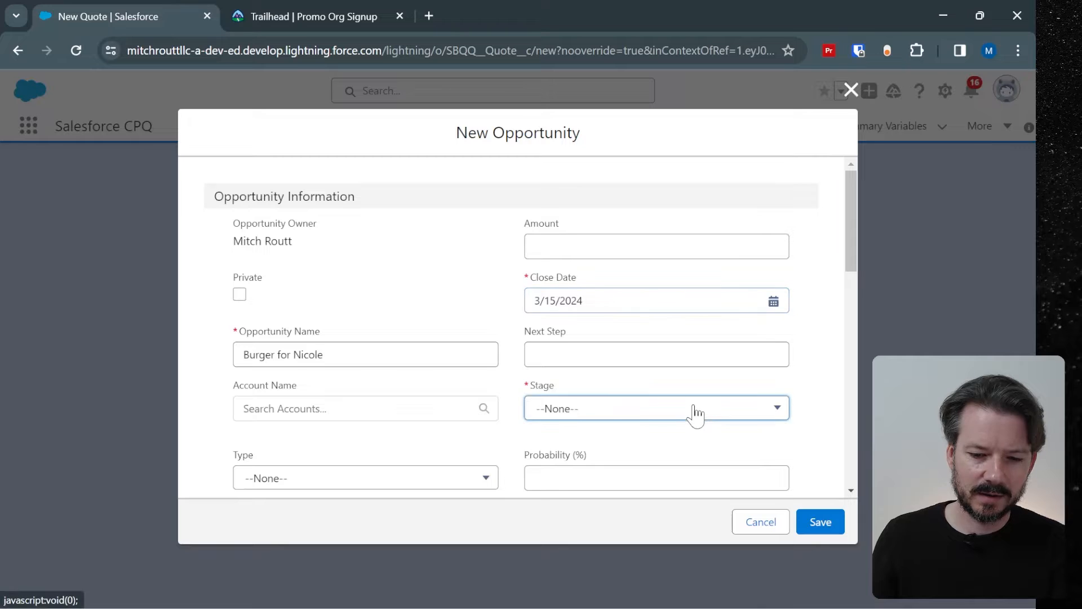
{"action": "scroll", "coordinate": [732, 349], "scroll_direction": "down", "scroll_amount": 2}
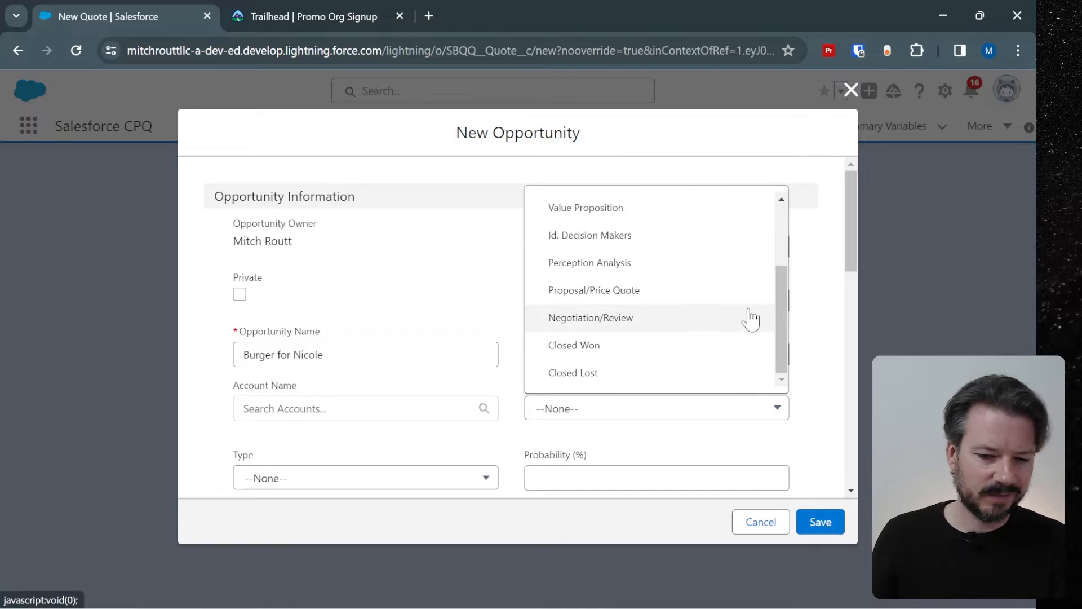
{"action": "left_click", "coordinate": [650, 291]}
{"action": "left_click", "coordinate": [823, 526]}
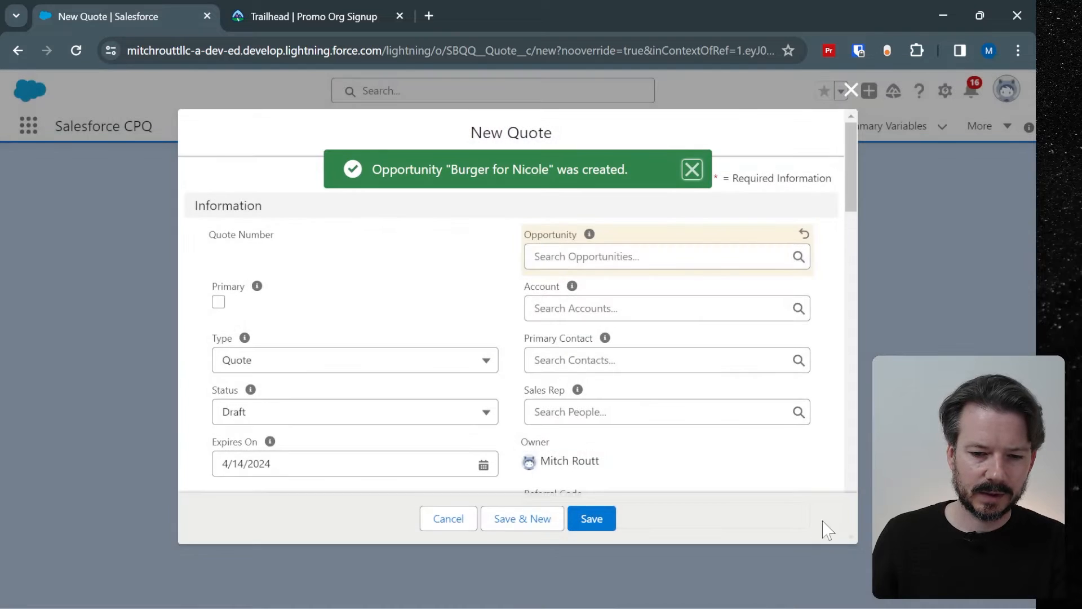
Create a new account with the customer's first name for the quote, then mark the quote as primary and save it.
{"action": "left_click", "coordinate": [685, 309]}
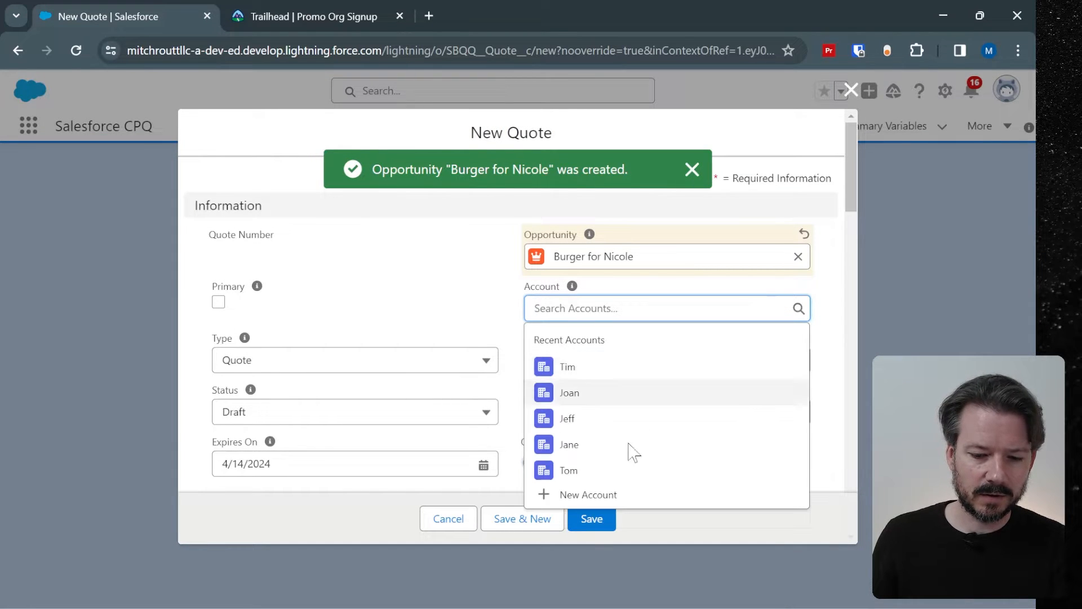
{"action": "left_click", "coordinate": [593, 506]}
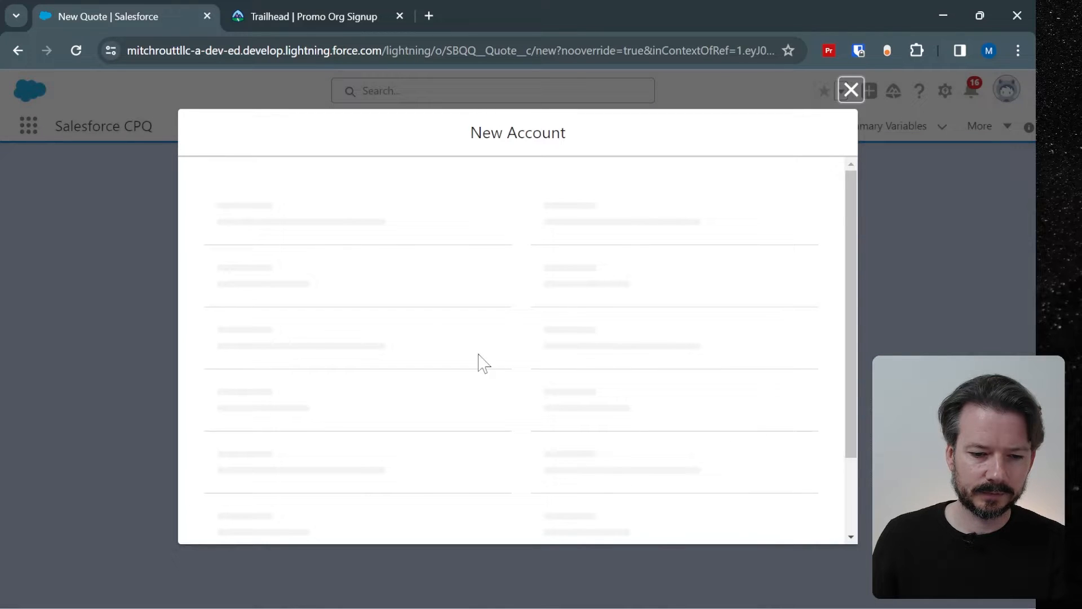
{"action": "key", "text": "Tab"}
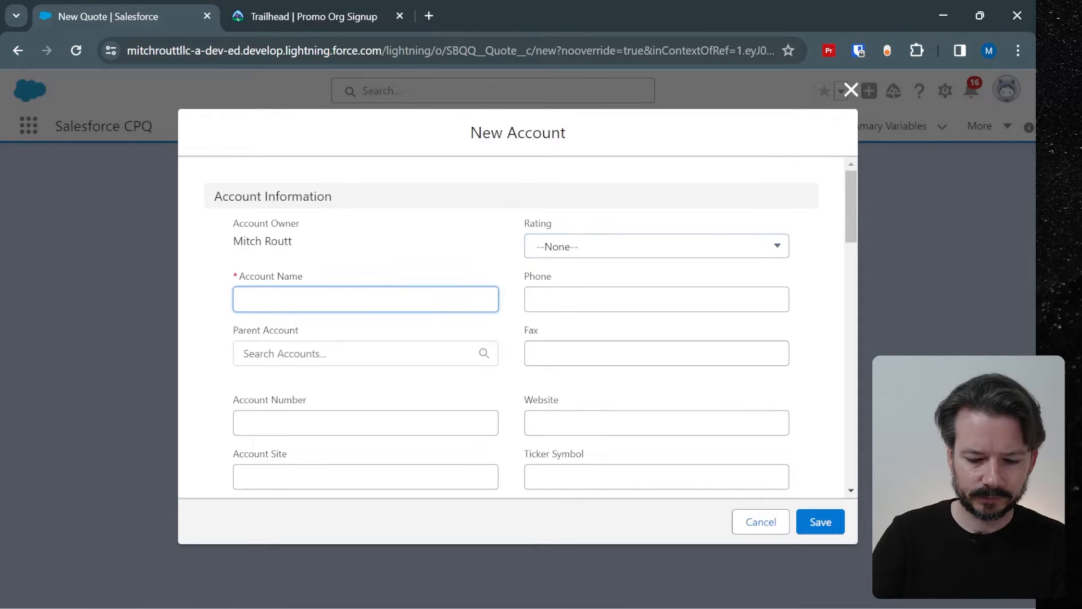
{"action": "left_click", "coordinate": [823, 527]}
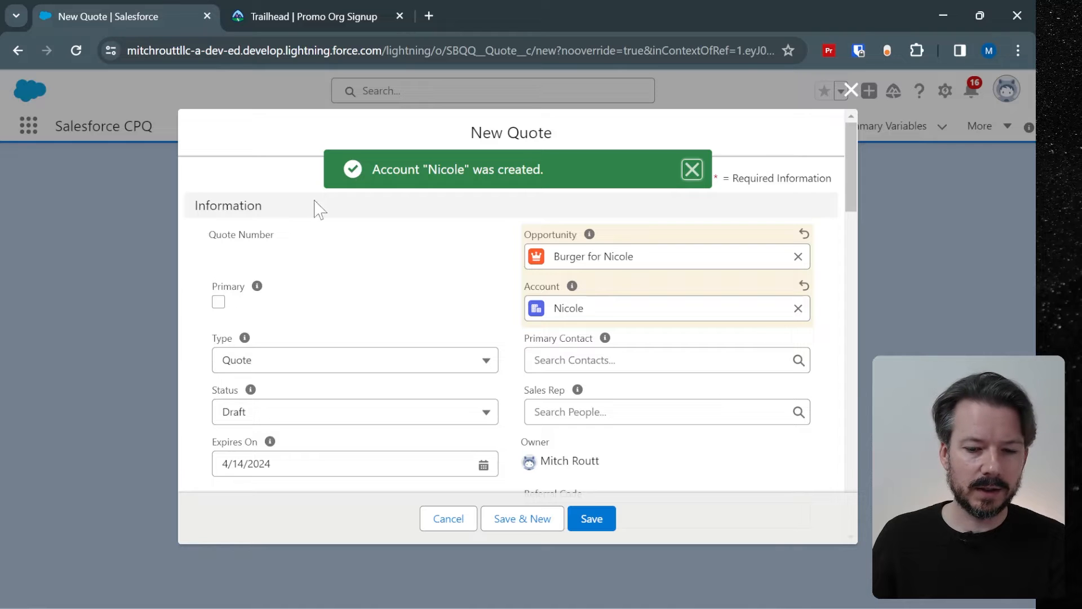
{"action": "left_click", "coordinate": [219, 301]}
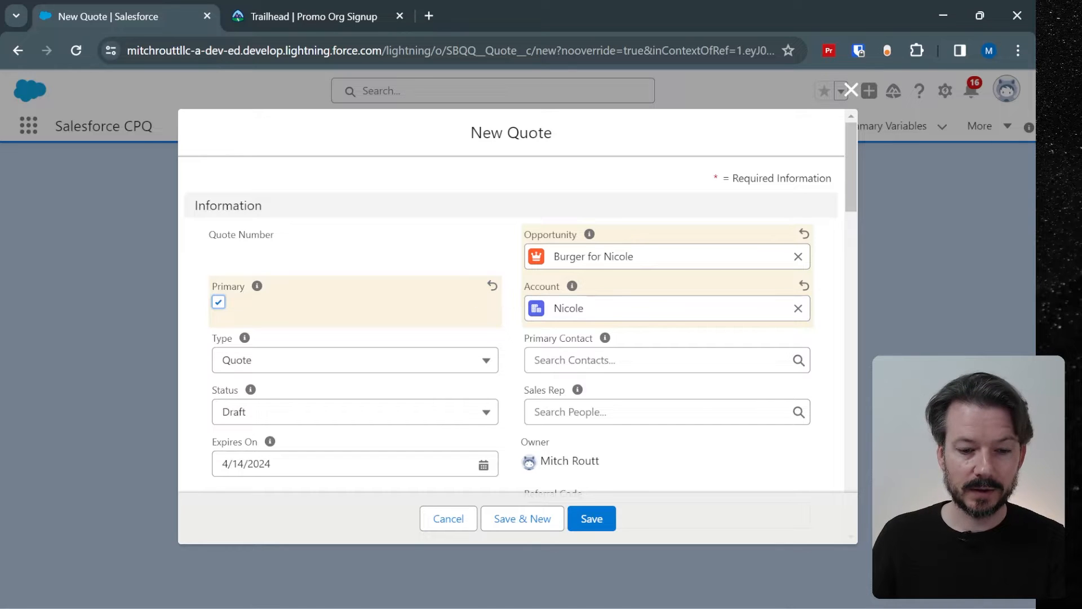
{"action": "left_click", "coordinate": [587, 517]}
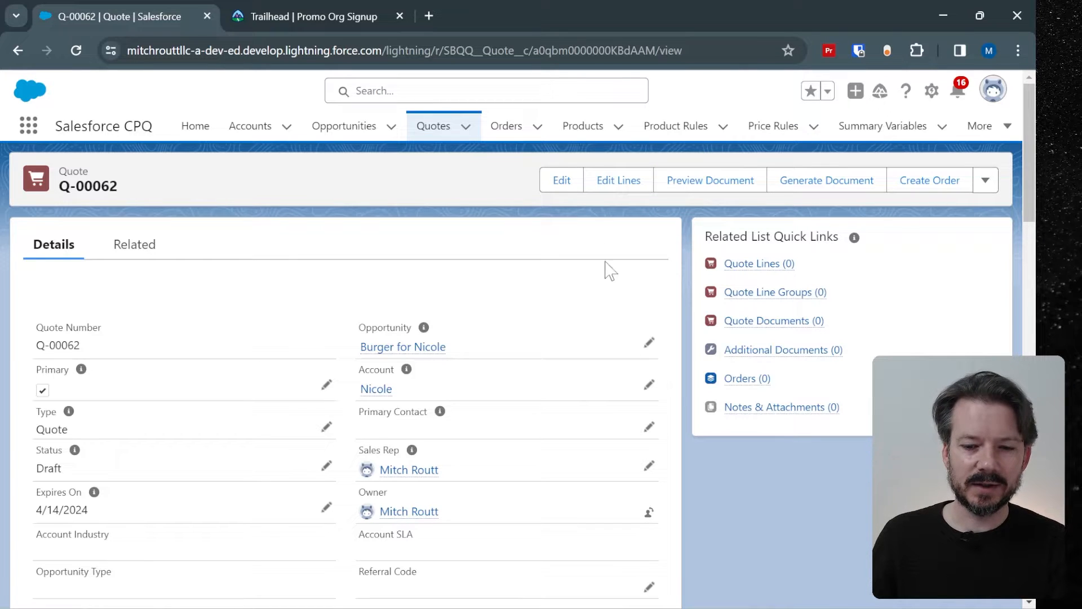
Edit the quote's lines using the Standard Price Book, add the Hamburger product and save the quote.
{"action": "left_click", "coordinate": [616, 186]}
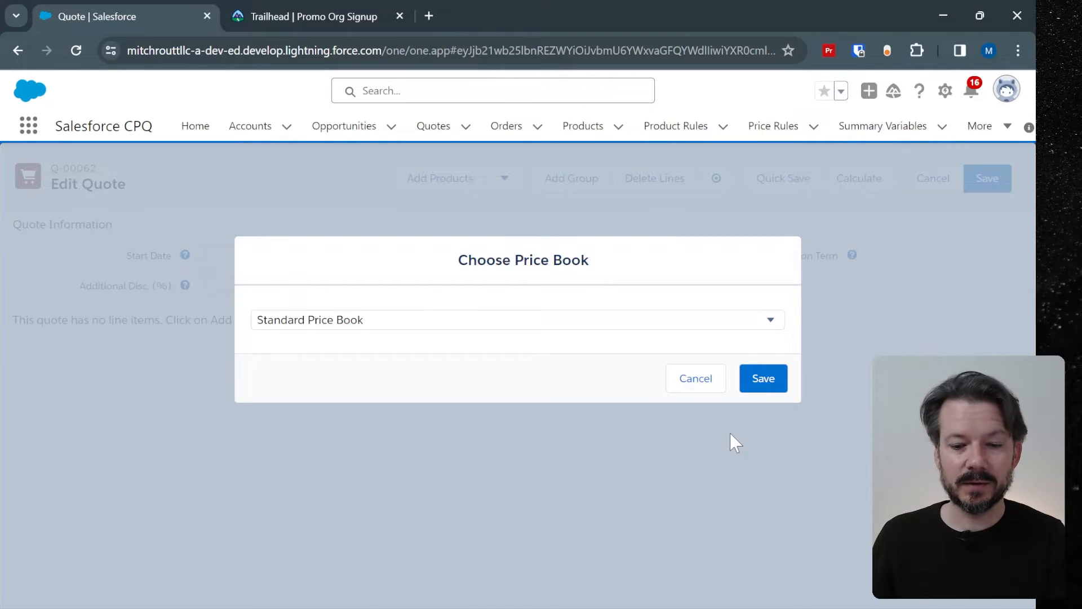
{"action": "left_click", "coordinate": [778, 378]}
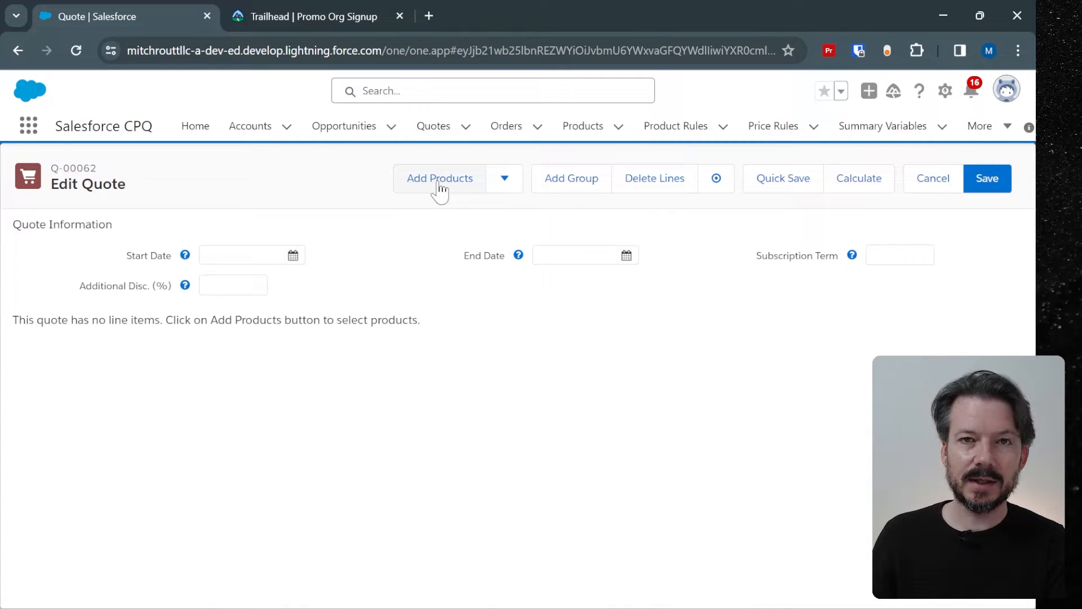
{"action": "left_click", "coordinate": [439, 188]}
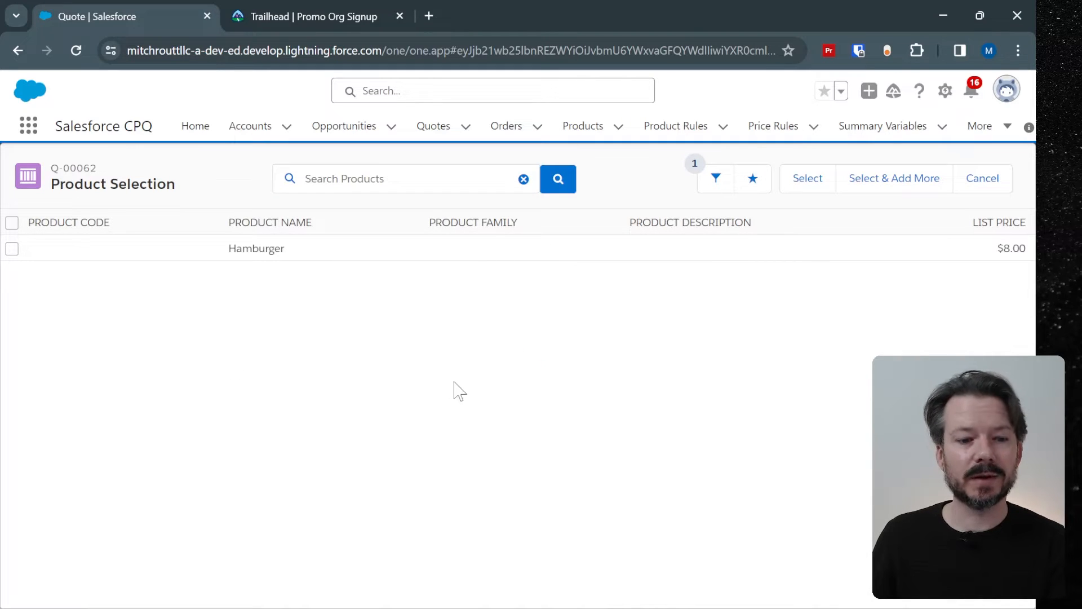
{"action": "left_click", "coordinate": [12, 248]}
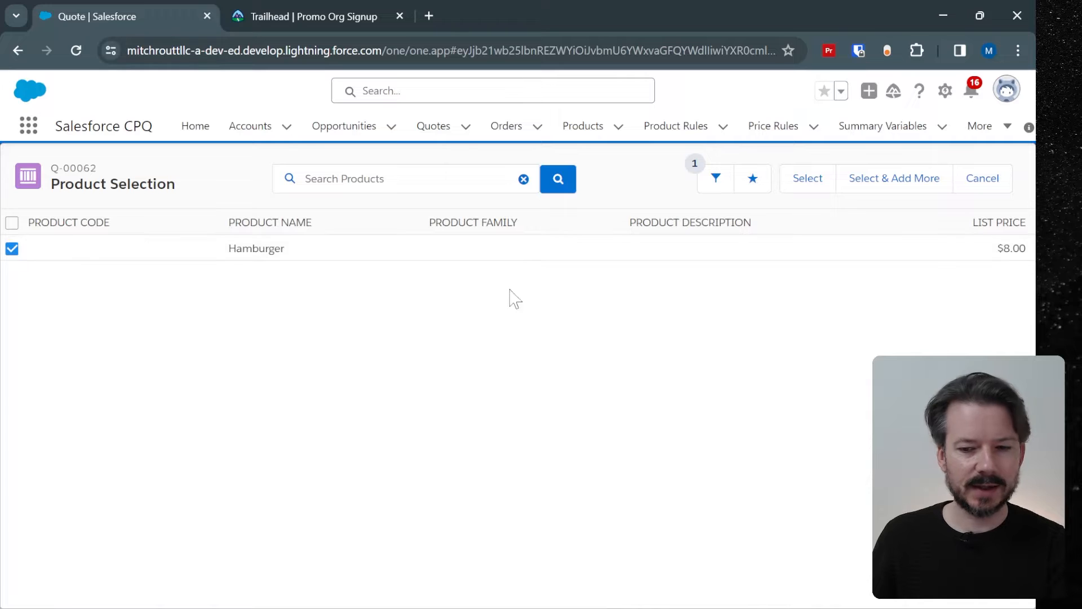
{"action": "left_click", "coordinate": [802, 185]}
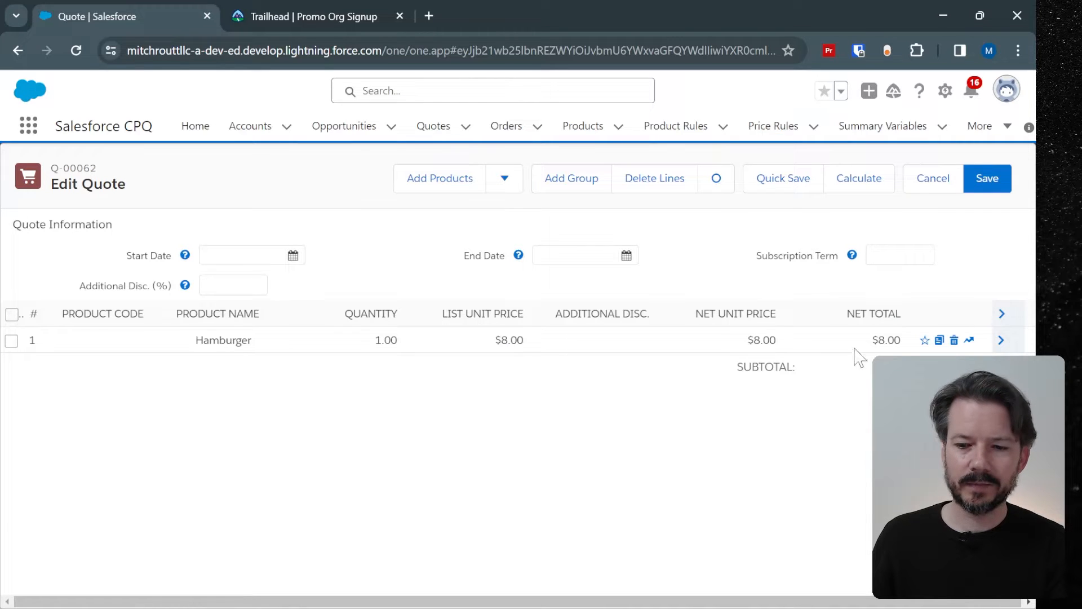
{"action": "left_click", "coordinate": [991, 181]}
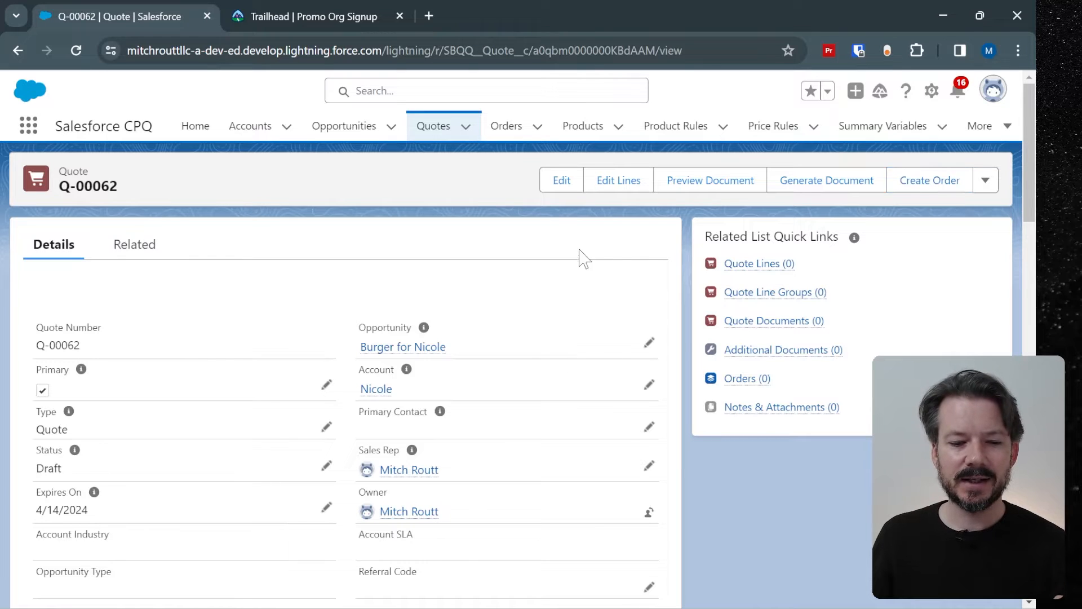
Mark the quote as Ordered in its contract information and save the record.
{"action": "scroll", "coordinate": [642, 244], "scroll_direction": "down", "scroll_amount": 3}
{"action": "scroll", "coordinate": [641, 242], "scroll_direction": "down", "scroll_amount": 3}
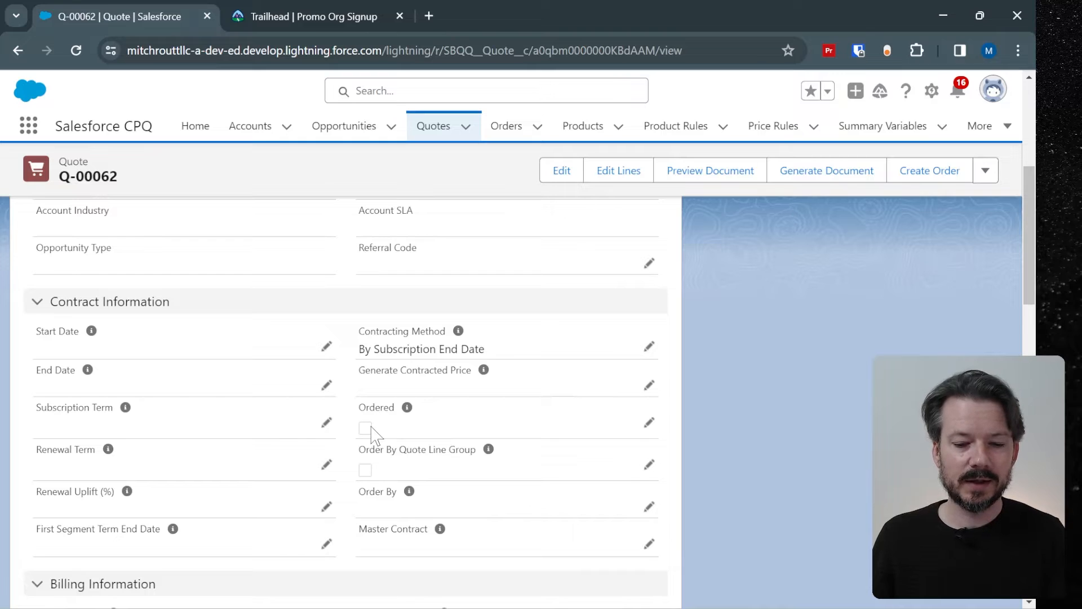
{"action": "left_click", "coordinate": [649, 422]}
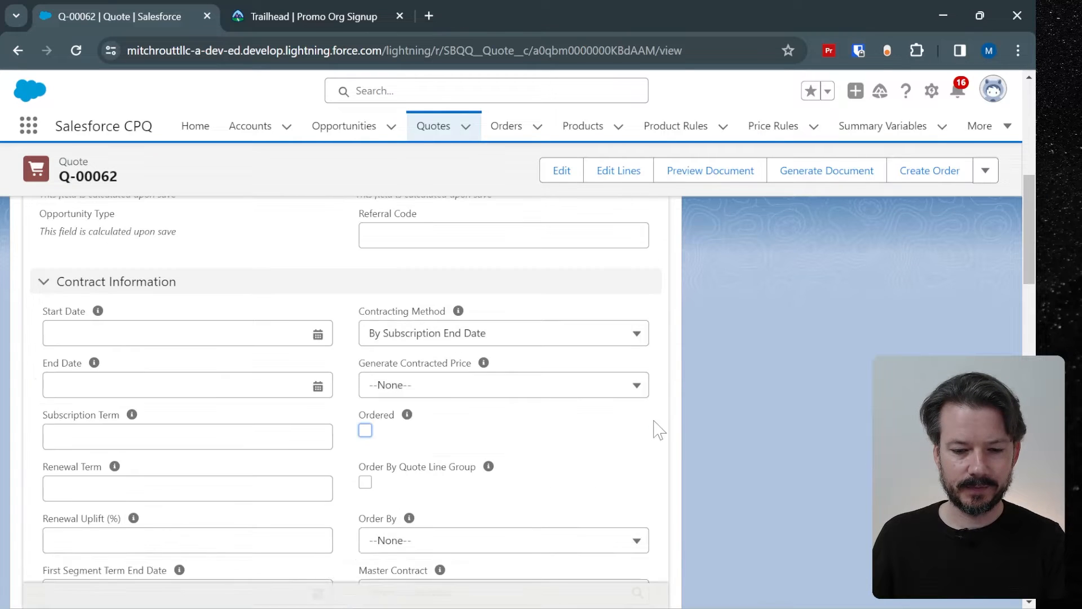
{"action": "left_click", "coordinate": [365, 430]}
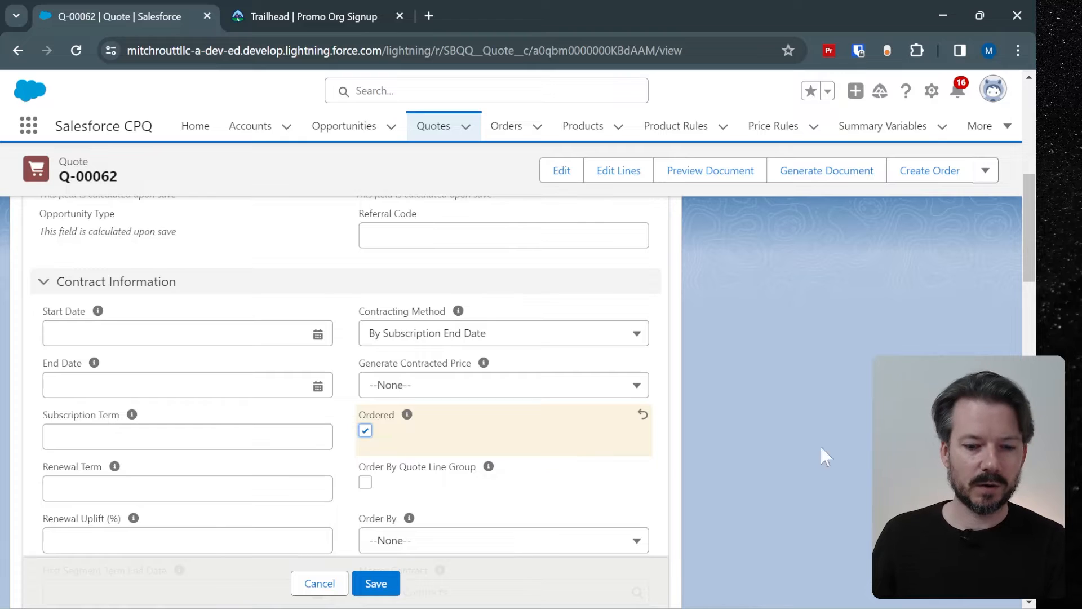
{"action": "left_click", "coordinate": [377, 583]}
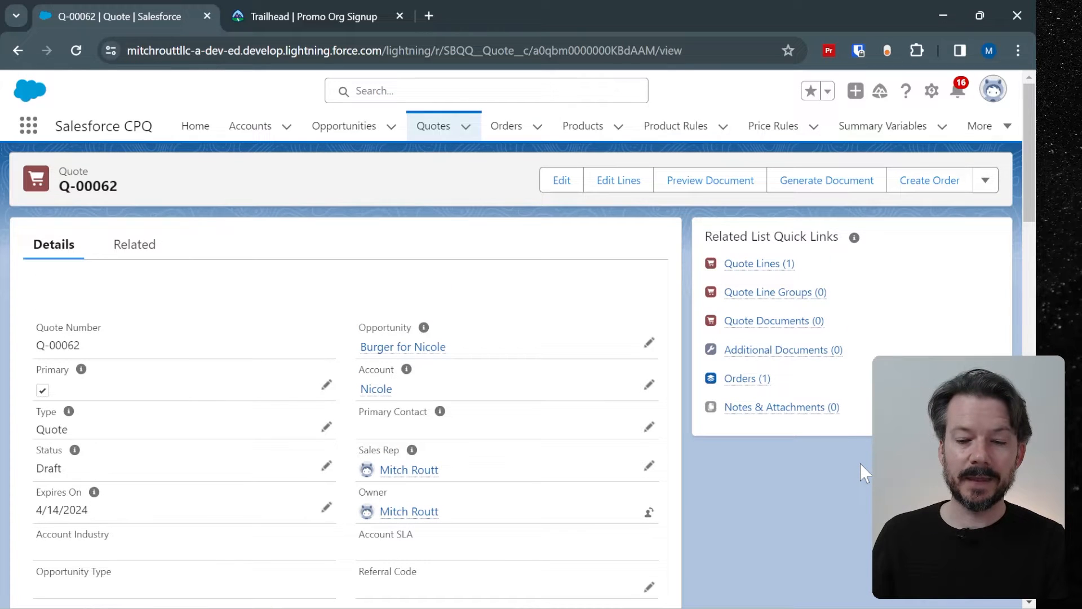
Open the order related to the quote and review its order products.
{"action": "mouse_move", "coordinate": [742, 387]}
{"action": "left_click", "coordinate": [741, 378]}
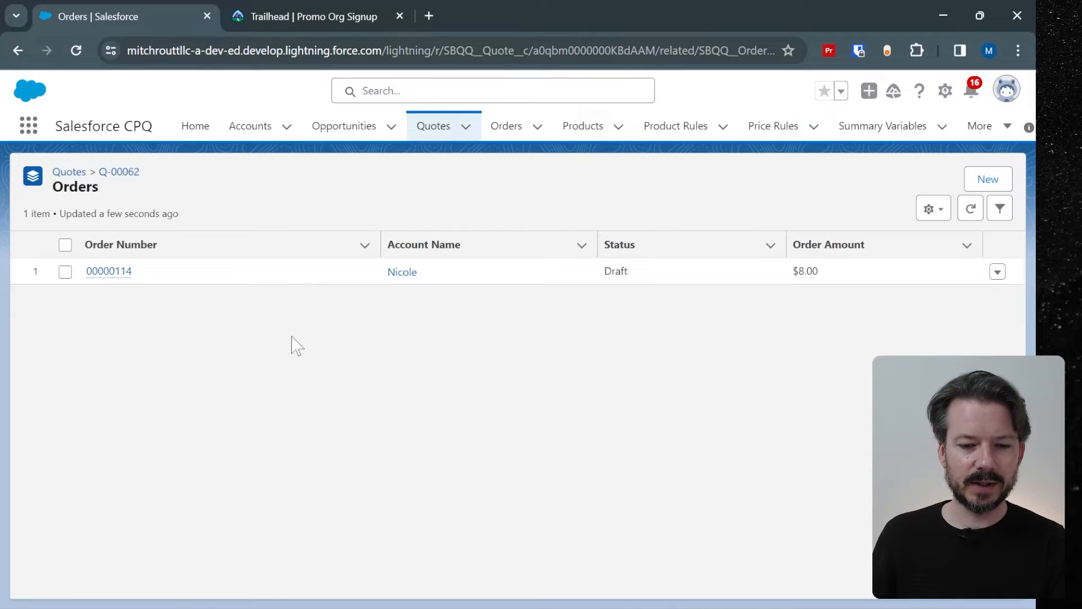
{"action": "left_click", "coordinate": [108, 271]}
{"action": "scroll", "coordinate": [634, 300], "scroll_direction": "down", "scroll_amount": 1}
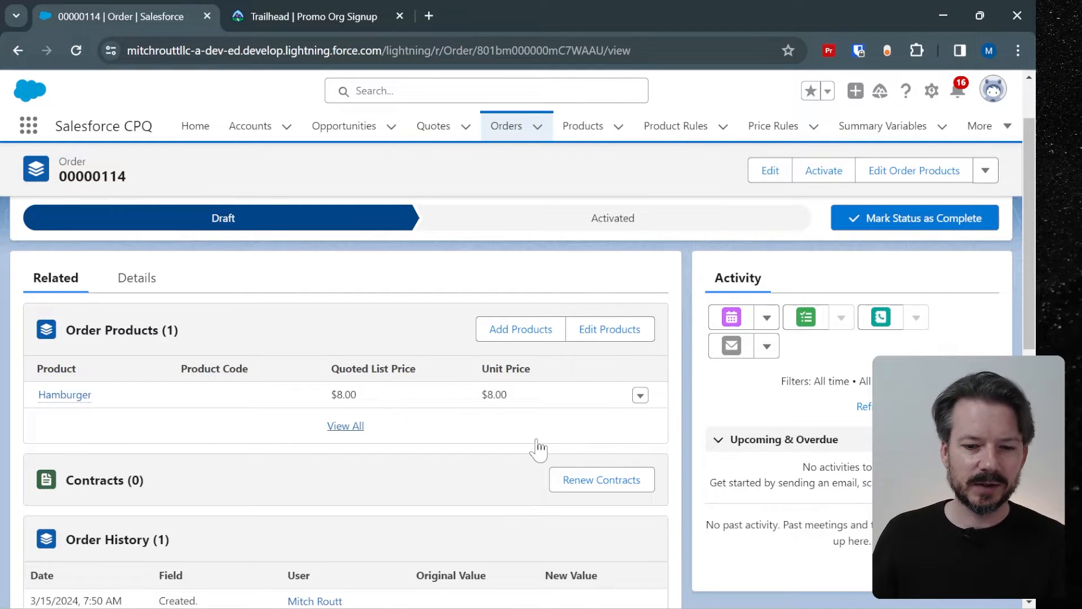
Create a new product named Bun, mark it as active and save it.
{"action": "left_click", "coordinate": [593, 132]}
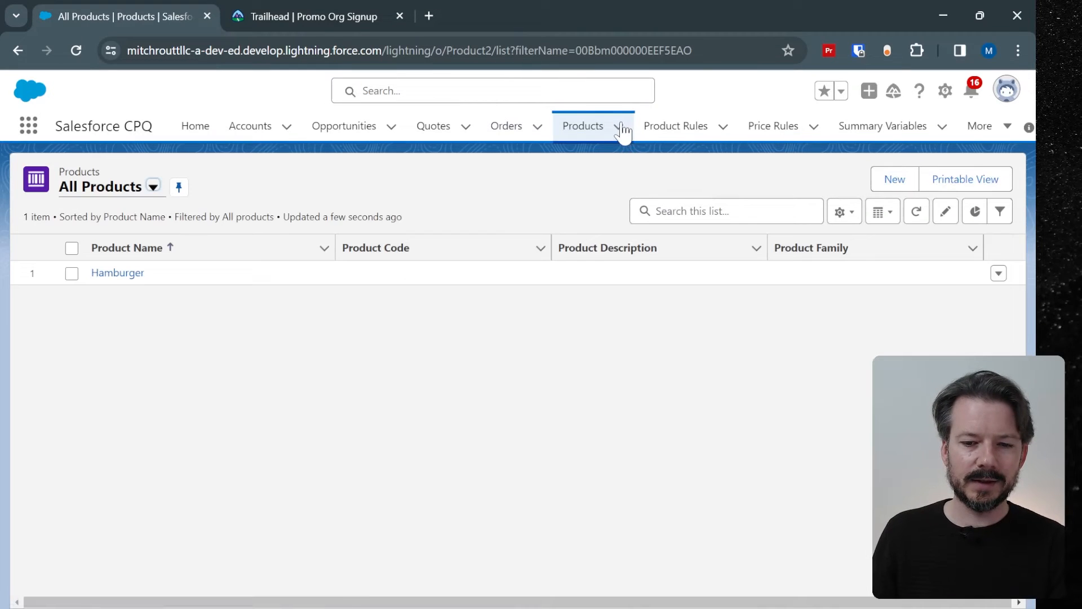
{"action": "left_click", "coordinate": [621, 126]}
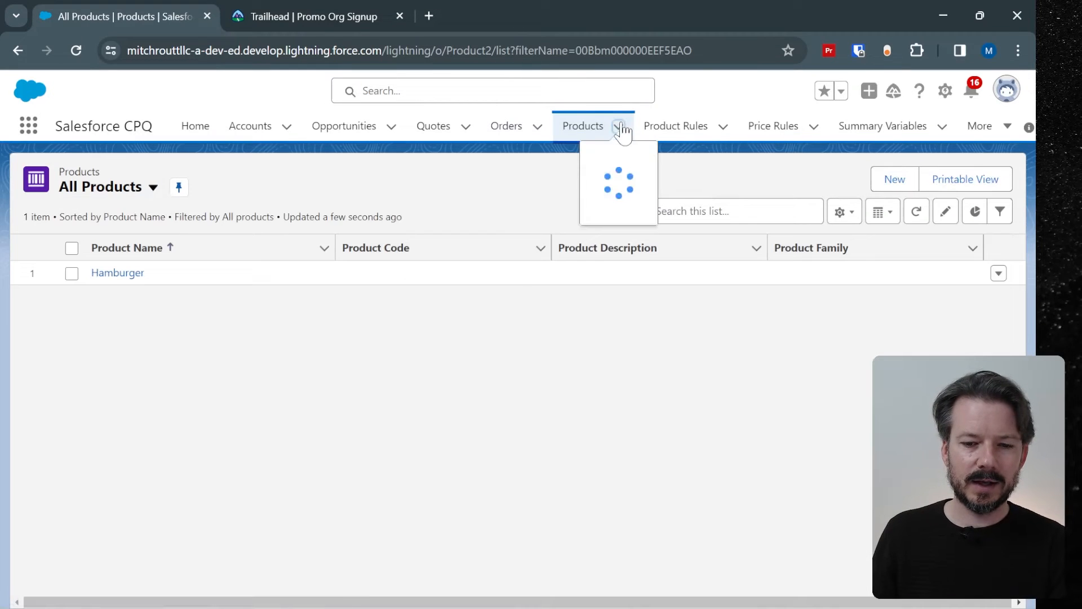
{"action": "left_click", "coordinate": [595, 161]}
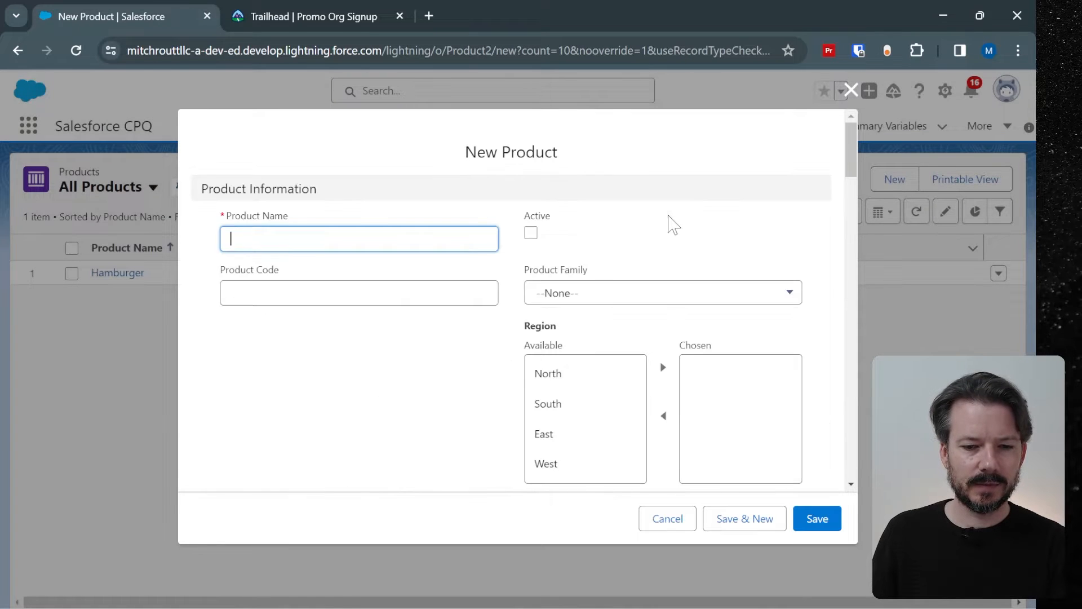
{"action": "type", "text": "Bun"}
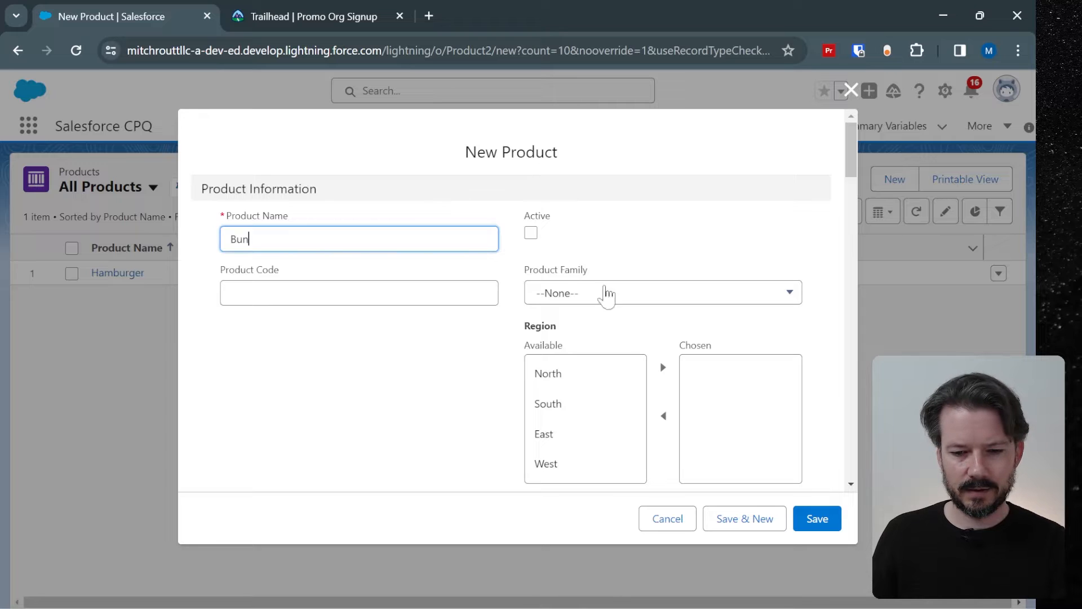
{"action": "left_click", "coordinate": [530, 233]}
{"action": "left_click", "coordinate": [817, 522]}
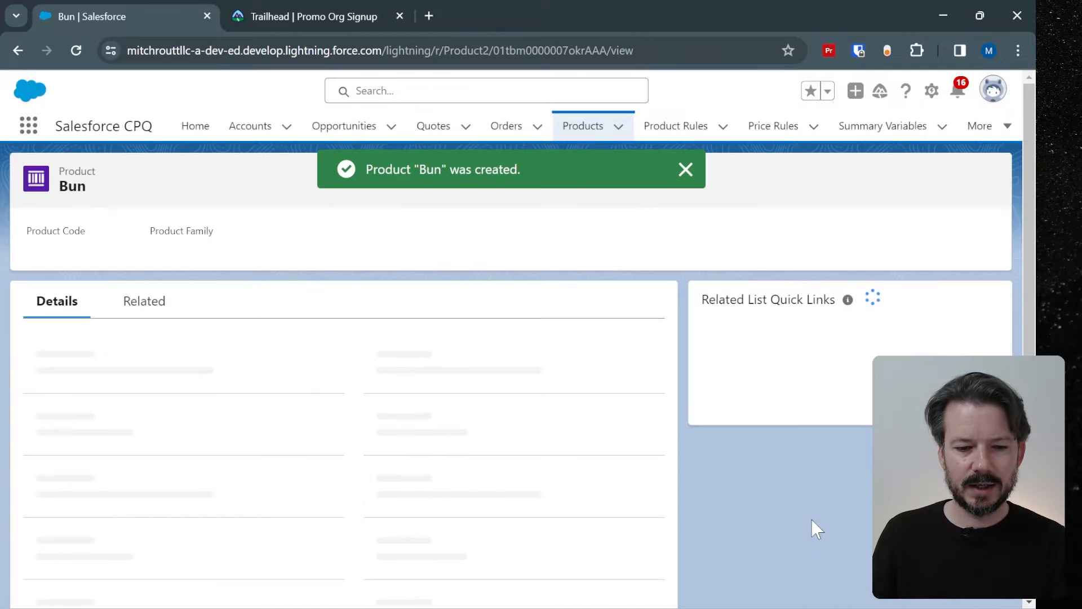
Add a standard price of 0 to the Bun product in the Standard Price Book and save the entry.
{"action": "mouse_move", "coordinate": [803, 499]}
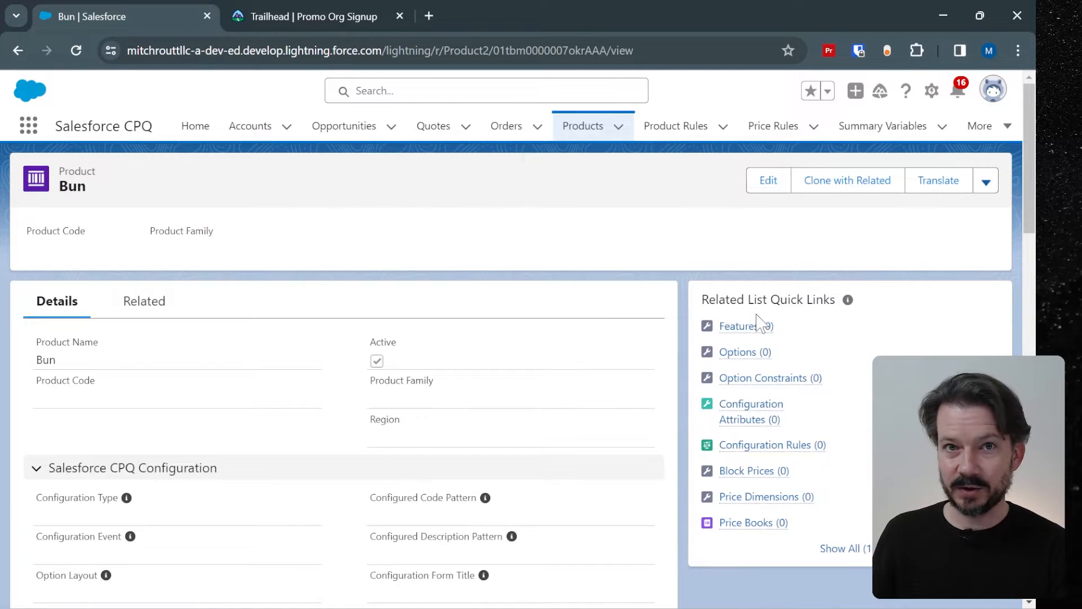
{"action": "mouse_move", "coordinate": [745, 327]}
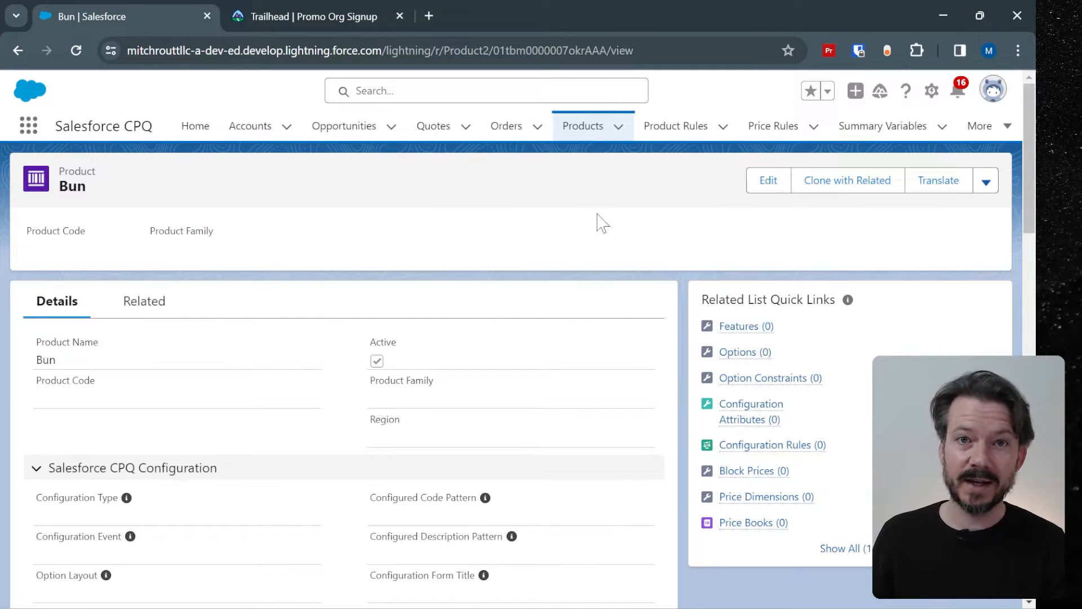
{"action": "scroll", "coordinate": [599, 223], "scroll_direction": "down", "scroll_amount": 4}
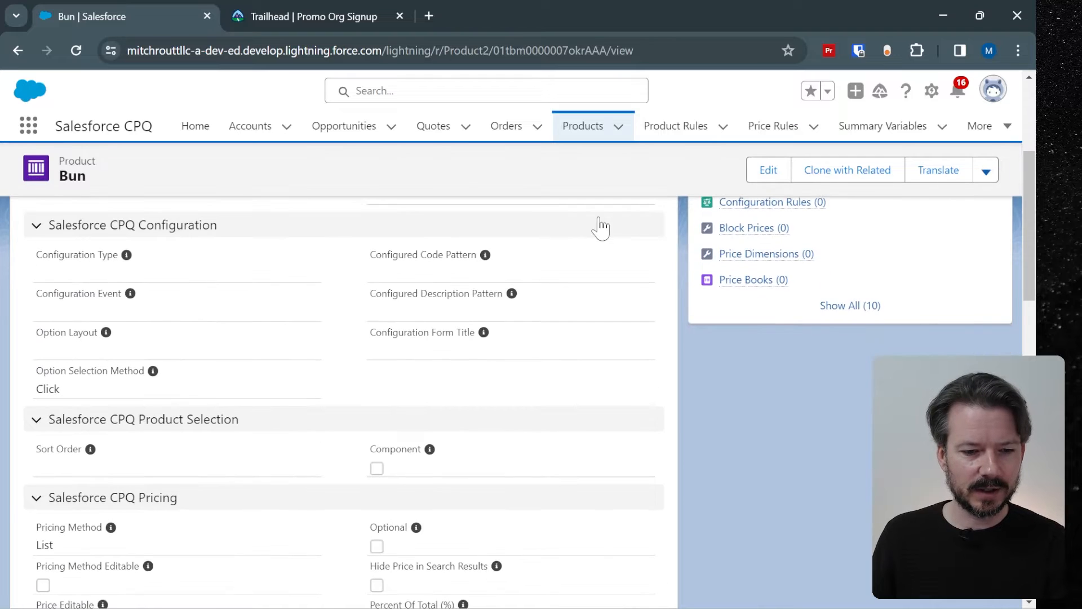
{"action": "scroll", "coordinate": [599, 225], "scroll_direction": "up", "scroll_amount": 4}
{"action": "left_click", "coordinate": [141, 301]}
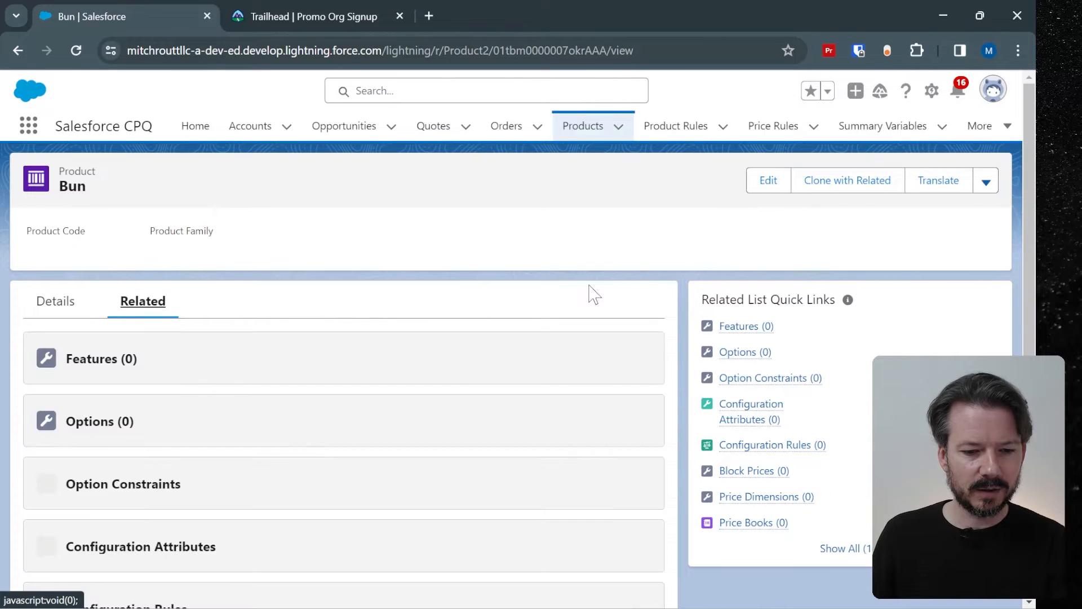
{"action": "scroll", "coordinate": [608, 296], "scroll_direction": "down", "scroll_amount": 3}
{"action": "scroll", "coordinate": [605, 290], "scroll_direction": "down", "scroll_amount": 3}
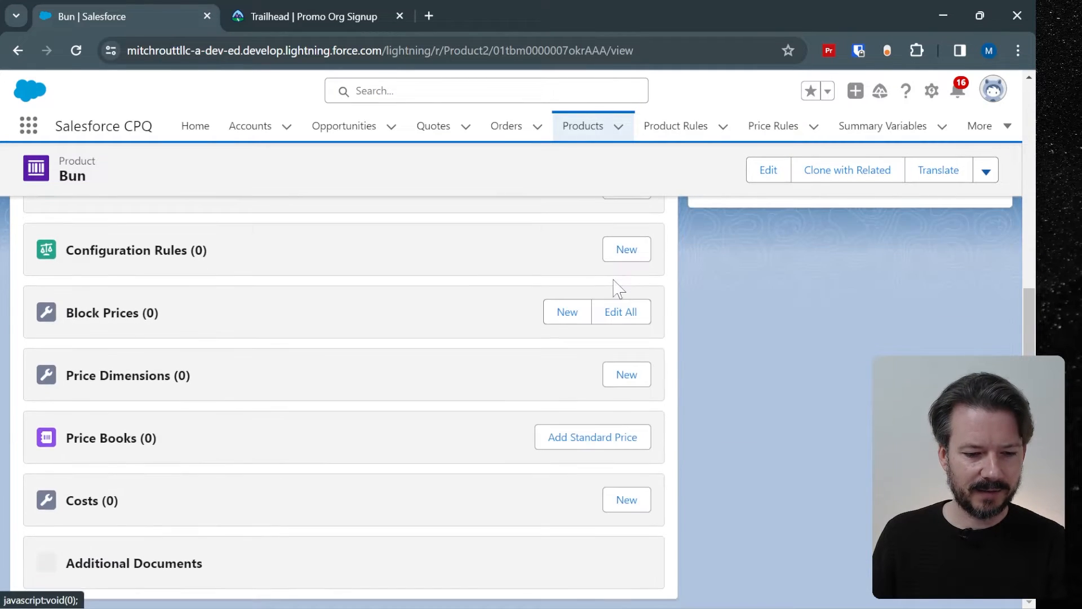
{"action": "left_click", "coordinate": [583, 444]}
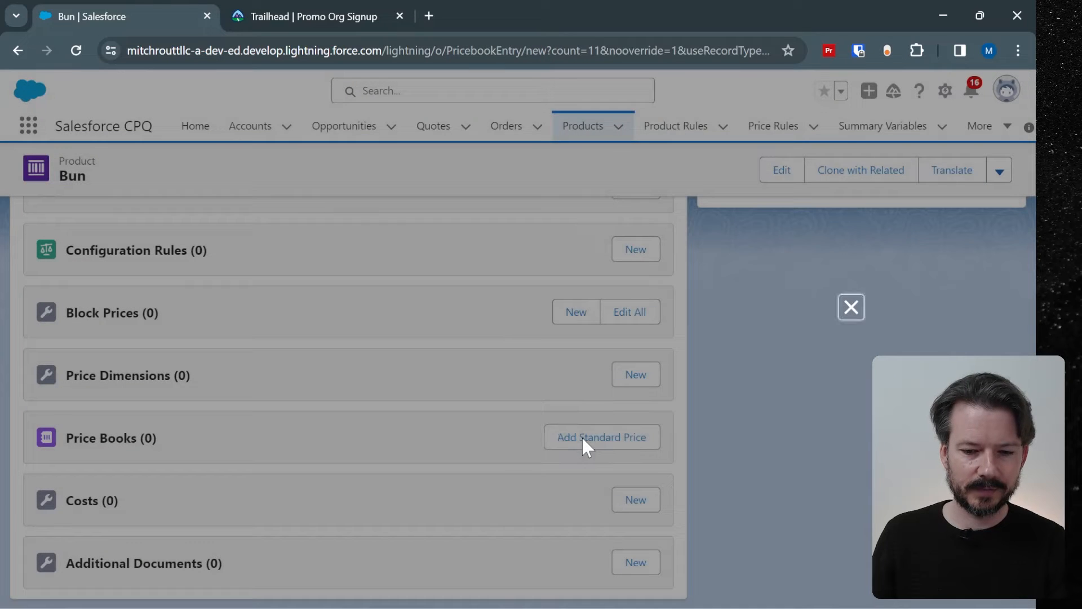
{"action": "key", "text": "Tab"}
{"action": "key", "text": "Tab"}
{"action": "key", "text": "Tab"}
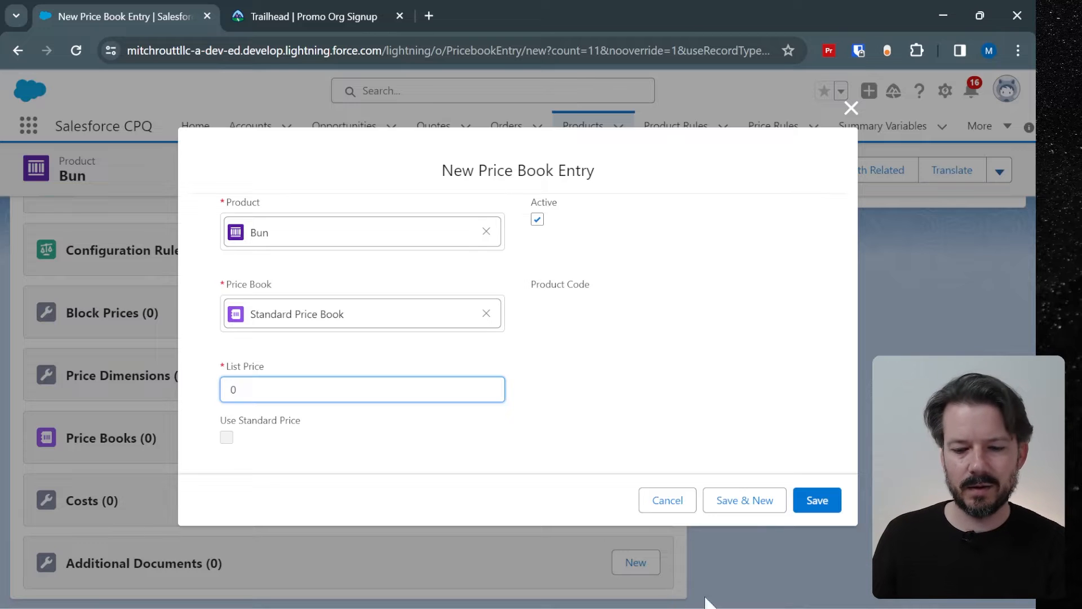
{"action": "left_click", "coordinate": [816, 499]}
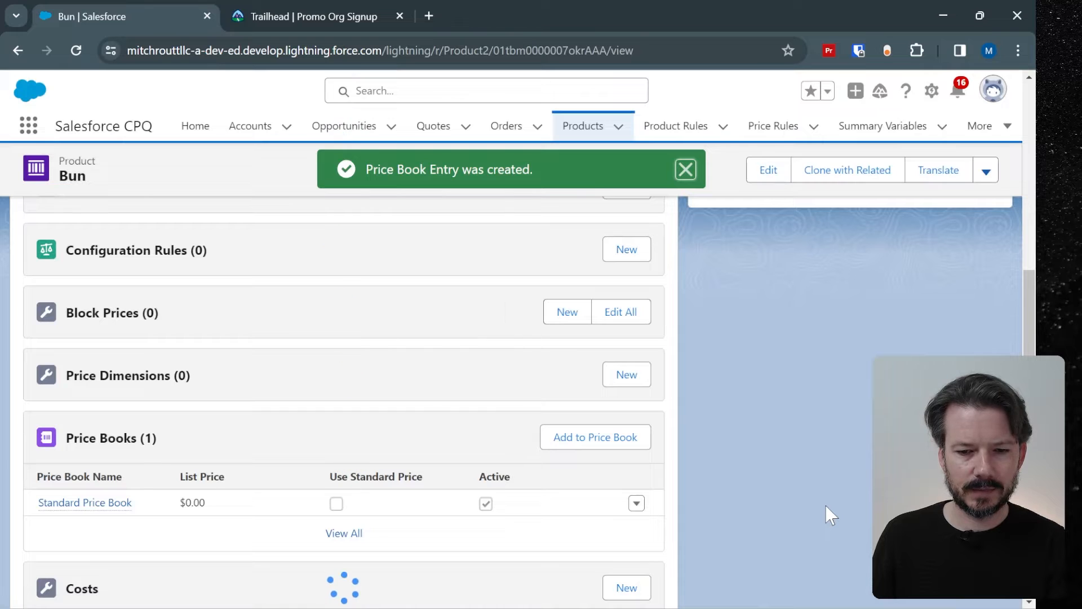
Create the Ketchup product and give it a standard list price of 0.
{"action": "left_click", "coordinate": [620, 128]}
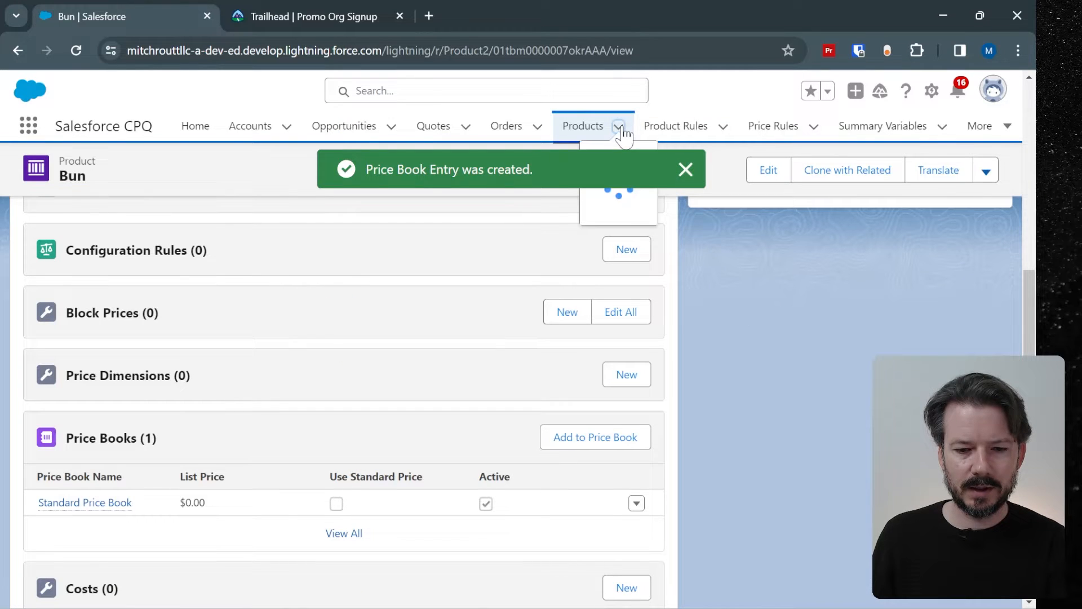
{"action": "left_click", "coordinate": [618, 157]}
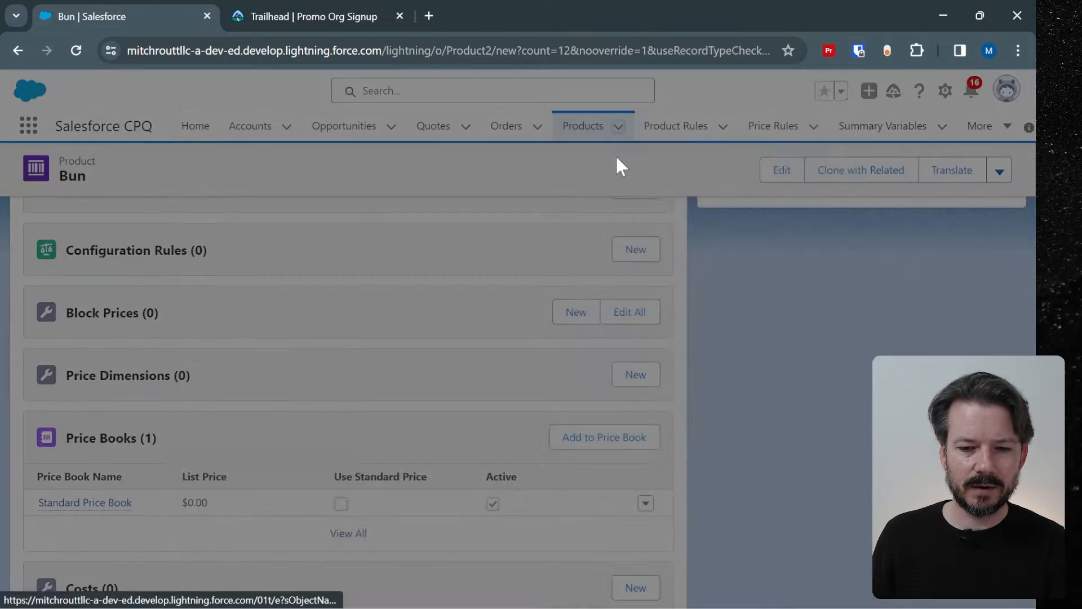
{"action": "type", "text": "Ketchup"}
{"action": "left_click", "coordinate": [817, 518]}
{"action": "left_click", "coordinate": [586, 436]}
{"action": "type", "text": "0"}
{"action": "left_click", "coordinate": [818, 500]}
Create a new product named Mustard, mark it as active and save it.
{"action": "left_click", "coordinate": [619, 127]}
{"action": "left_click", "coordinate": [615, 157]}
{"action": "type", "text": "Mustard"}
{"action": "left_click", "coordinate": [532, 234]}
{"action": "left_click", "coordinate": [817, 518]}
Add a standard list price of 0 to the Mustard product and save the price book entry.
{"action": "left_click", "coordinate": [144, 301]}
{"action": "scroll", "coordinate": [623, 310], "scroll_direction": "down", "scroll_amount": 6}
{"action": "left_click", "coordinate": [598, 473]}
{"action": "left_click", "coordinate": [431, 390]}
{"action": "type", "text": "0"}
{"action": "left_click", "coordinate": [818, 500]}
Create a new product named Pickles, mark it as active and save it.
{"action": "left_click", "coordinate": [618, 127]}
{"action": "left_click", "coordinate": [615, 158]}
{"action": "type", "text": "Pickles"}
{"action": "left_click", "coordinate": [532, 234]}
{"action": "left_click", "coordinate": [818, 517]}
Add a standard list price of 0 to the Pickles product and save the price book entry.
{"action": "left_click", "coordinate": [145, 301]}
{"action": "scroll", "coordinate": [601, 394], "scroll_direction": "down", "scroll_amount": 6}
{"action": "left_click", "coordinate": [601, 475]}
{"action": "left_click", "coordinate": [431, 389]}
{"action": "type", "text": "0"}
{"action": "left_click", "coordinate": [813, 502]}
Create a new product named Onions, then edit it to mark it as active and save it.
{"action": "left_click", "coordinate": [619, 127]}
{"action": "left_click", "coordinate": [615, 158]}
{"action": "type", "text": "Onions"}
{"action": "left_click", "coordinate": [818, 518]}
{"action": "left_click", "coordinate": [769, 181]}
{"action": "left_click", "coordinate": [531, 233]}
{"action": "left_click", "coordinate": [818, 517]}
Add a standard list price of 0 to the Onions product and save the price book entry.
{"action": "scroll", "coordinate": [631, 367], "scroll_direction": "down", "scroll_amount": 14}
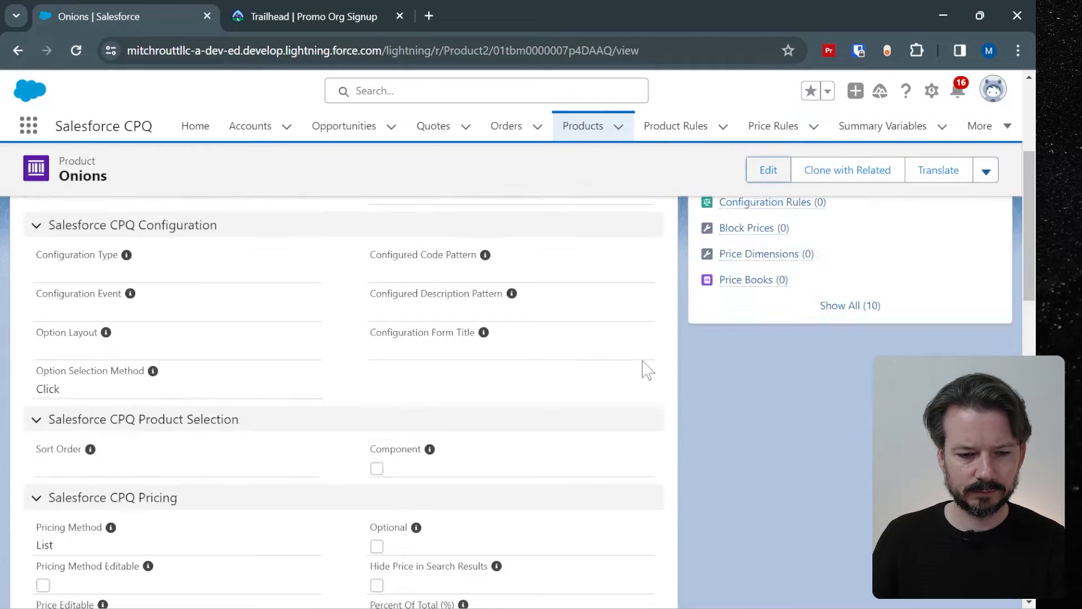
{"action": "scroll", "coordinate": [644, 361], "scroll_direction": "up", "scroll_amount": 14}
{"action": "left_click", "coordinate": [145, 301]}
{"action": "scroll", "coordinate": [586, 406], "scroll_direction": "down", "scroll_amount": 6}
{"action": "left_click", "coordinate": [567, 439]}
{"action": "left_click", "coordinate": [432, 389]}
{"action": "type", "text": "0"}
{"action": "left_click", "coordinate": [816, 503]}
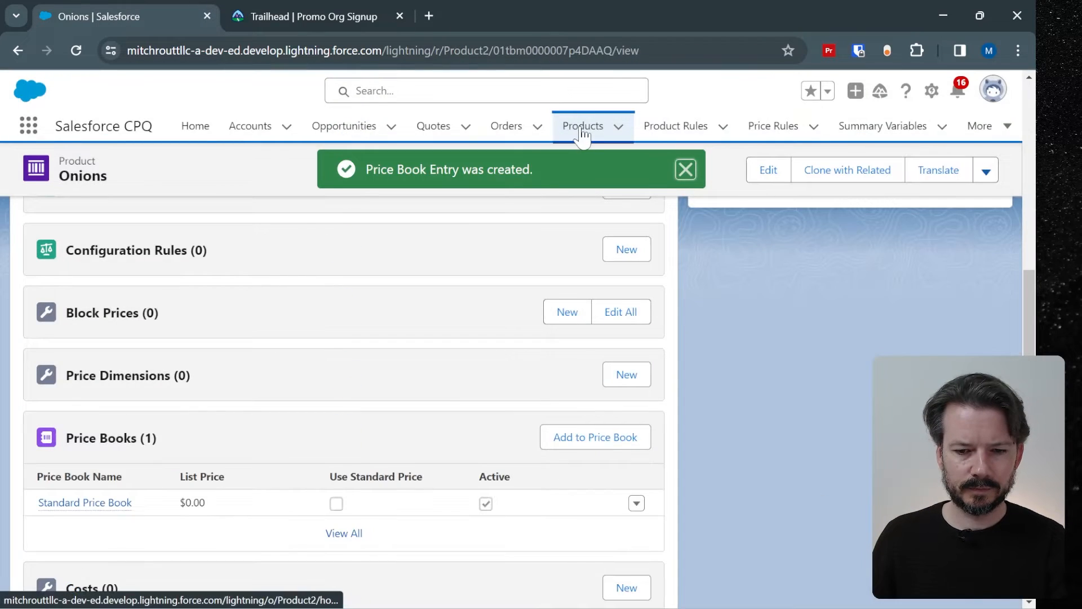
Open the Hamburger product from the product list and show its related records down to the options.
{"action": "left_click", "coordinate": [582, 129]}
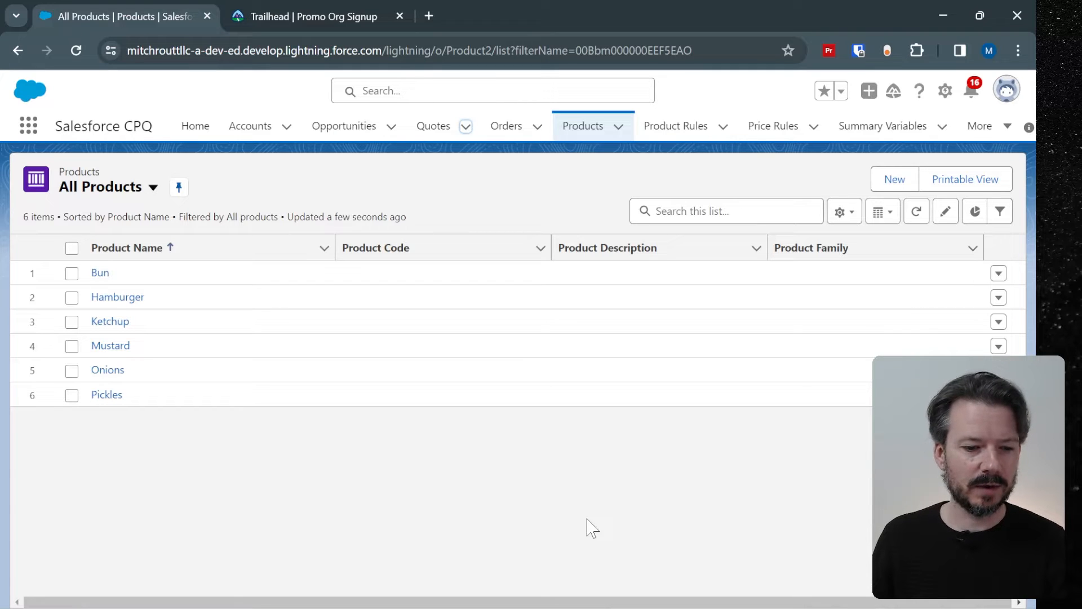
{"action": "left_click", "coordinate": [130, 299]}
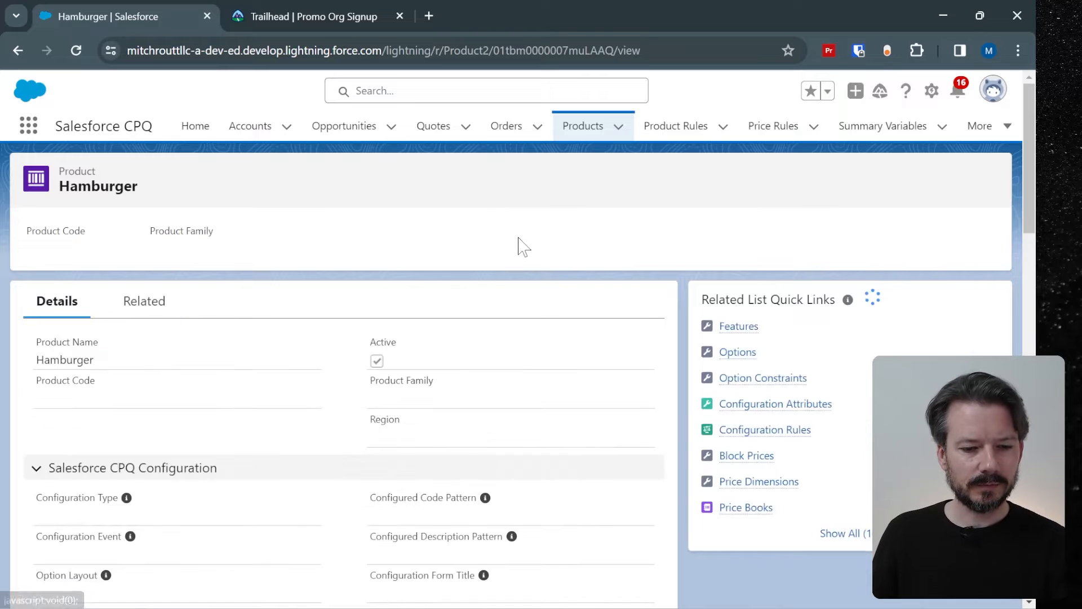
{"action": "left_click", "coordinate": [159, 313]}
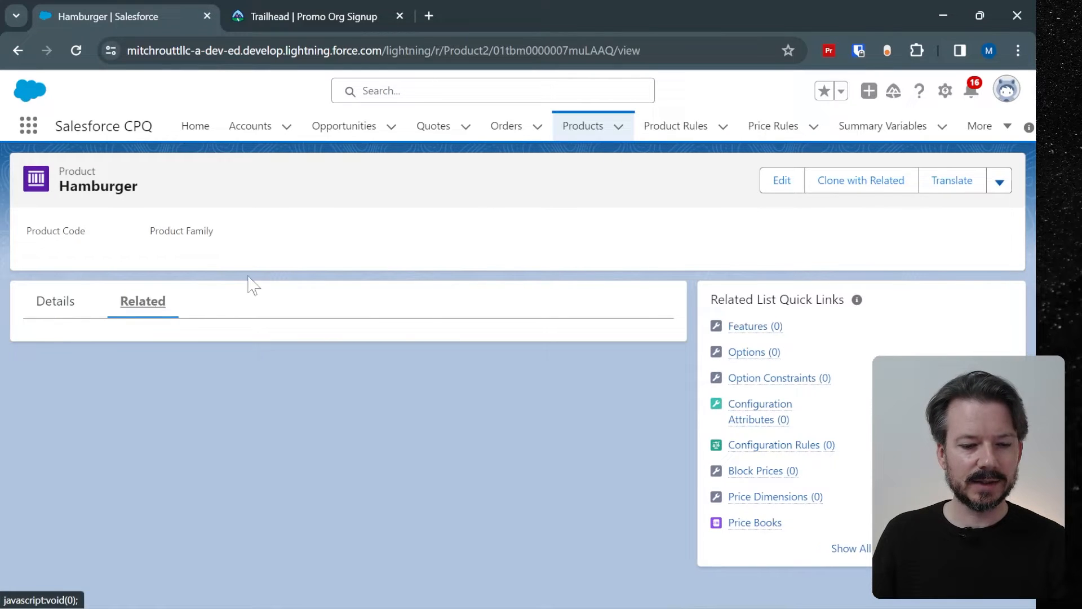
{"action": "scroll", "coordinate": [580, 229], "scroll_direction": "down", "scroll_amount": 3}
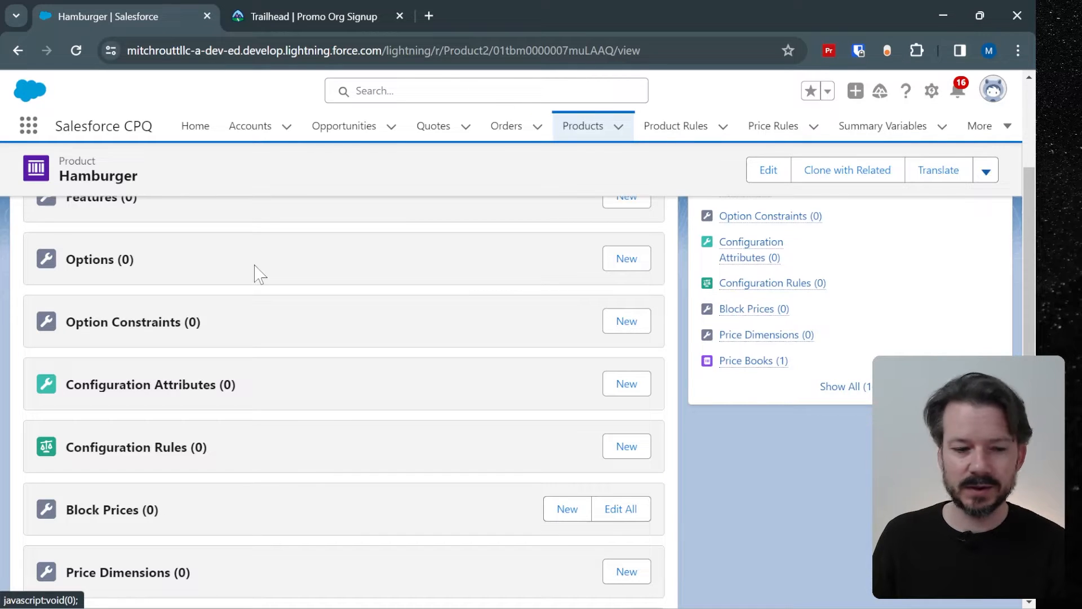
Add Onions as a product option of Hamburger with number 1, selected by default and type Component, and save it.
{"action": "left_click", "coordinate": [635, 259]}
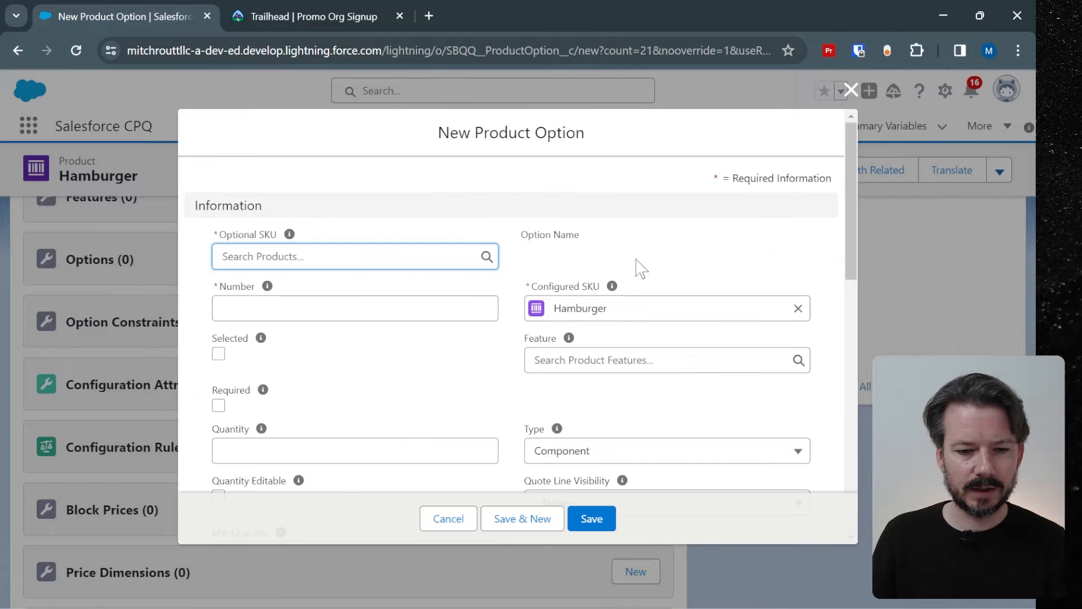
{"action": "left_click", "coordinate": [338, 257]}
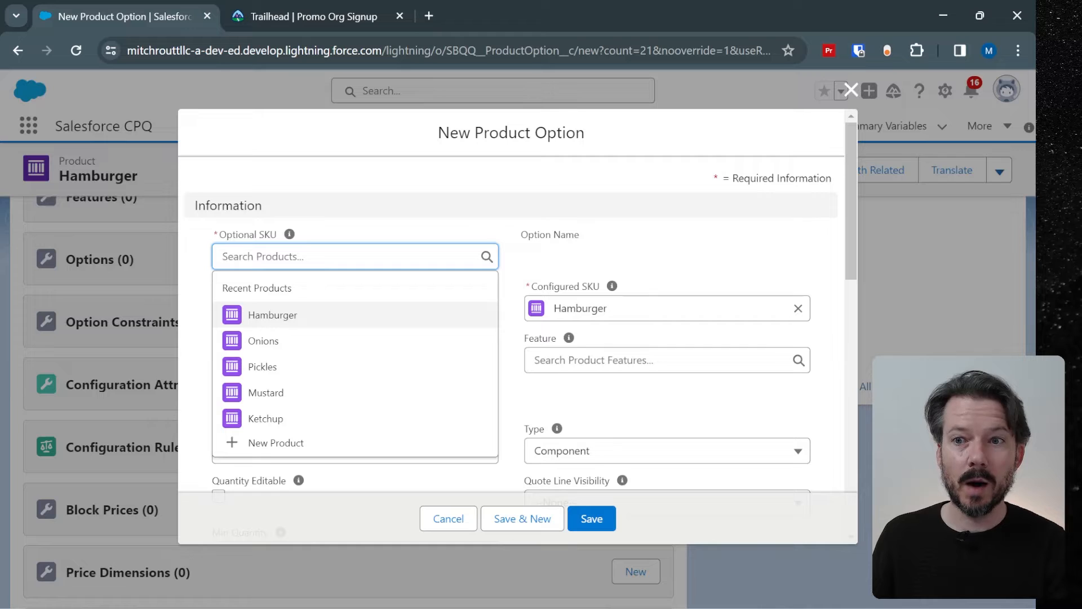
{"action": "left_click", "coordinate": [337, 342]}
{"action": "left_click", "coordinate": [338, 308]}
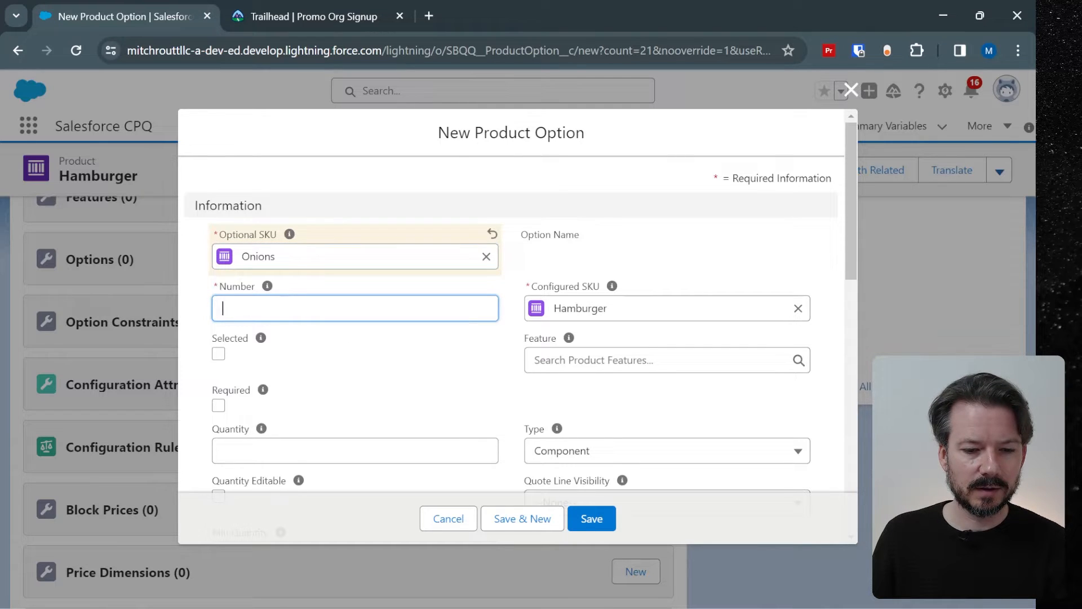
{"action": "type", "text": "1"}
{"action": "left_click", "coordinate": [360, 366]}
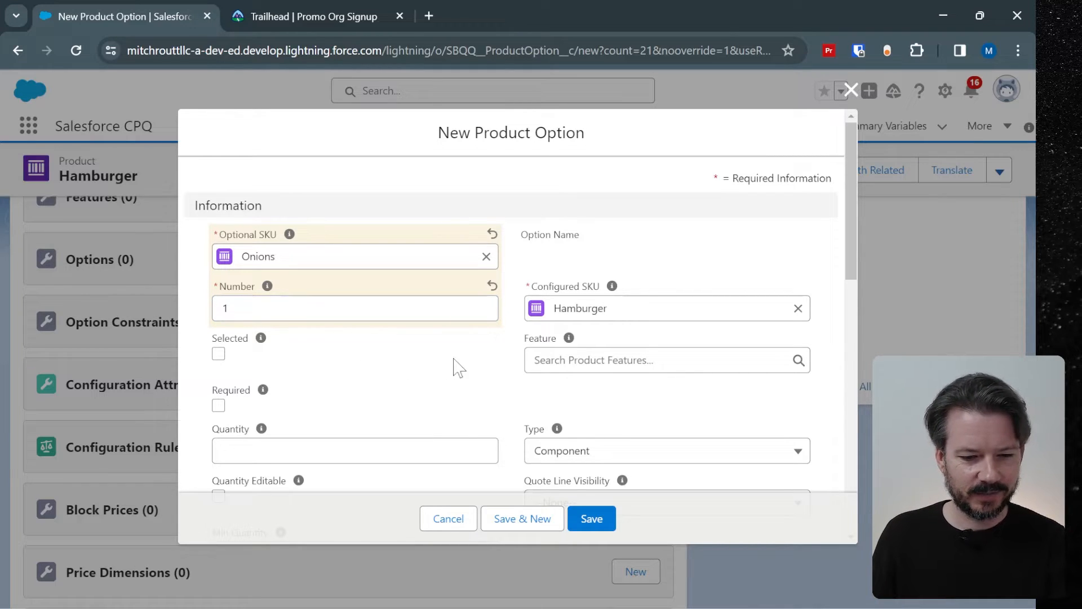
{"action": "left_click", "coordinate": [218, 354]}
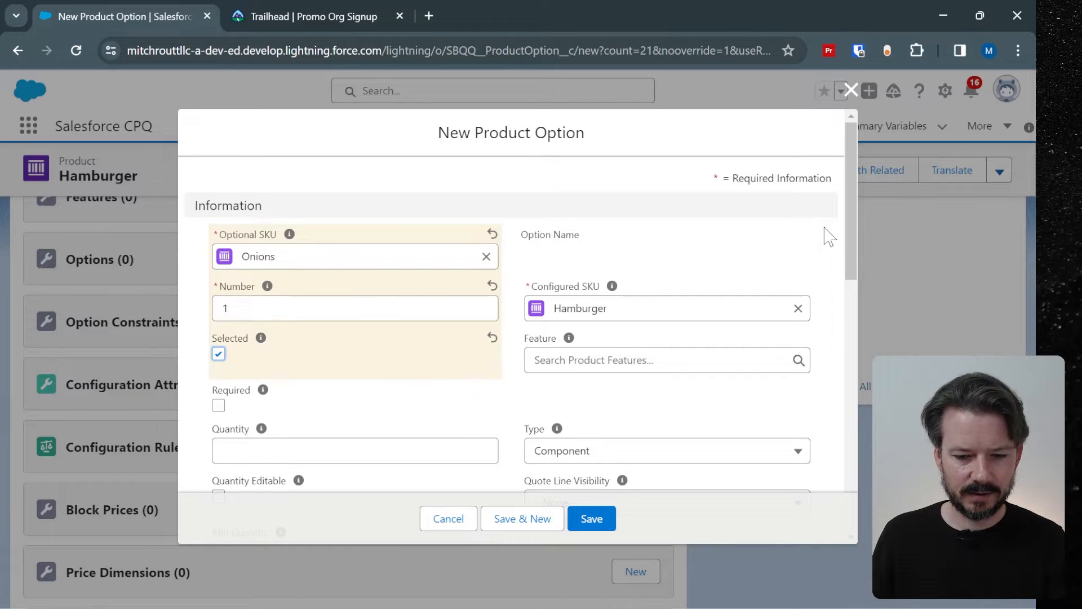
{"action": "scroll", "coordinate": [814, 225], "scroll_direction": "down", "scroll_amount": 1}
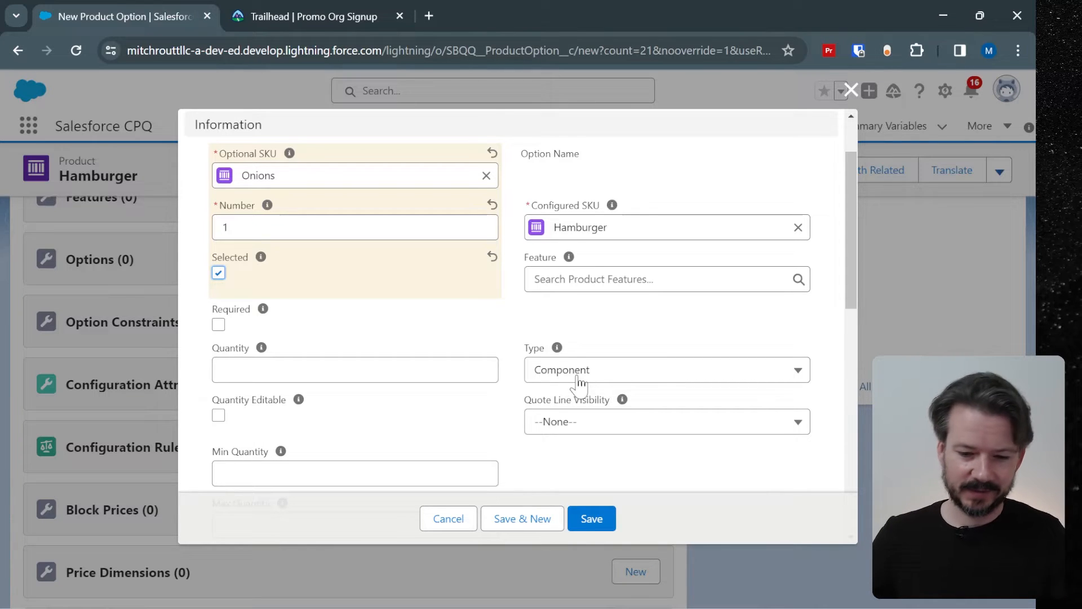
{"action": "left_click", "coordinate": [603, 517]}
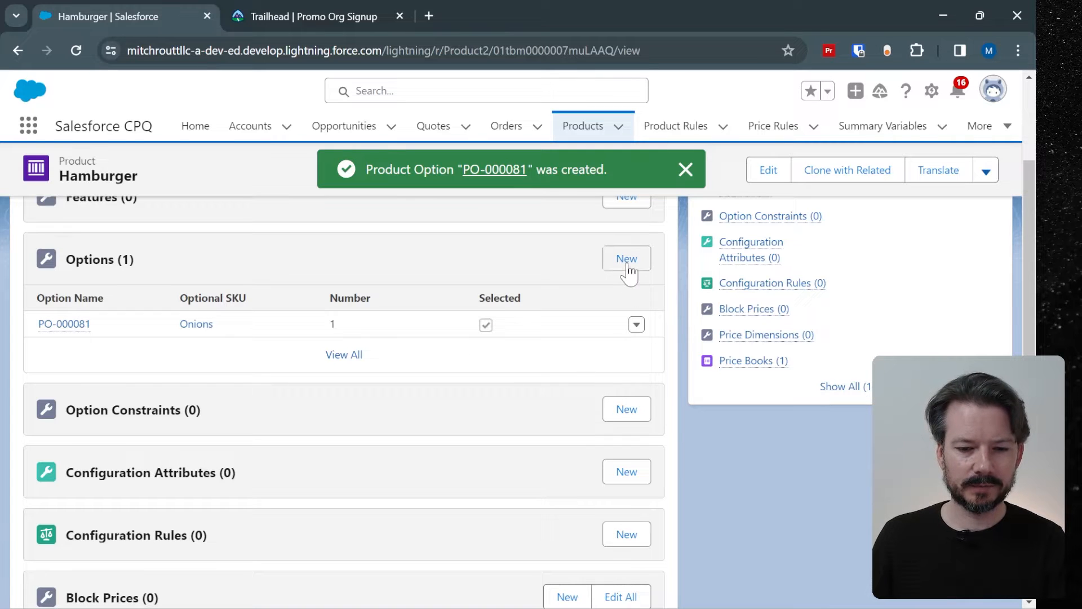
Add Pickles, Mustard and Ketchup as further Hamburger product options, each with number 1 and selected by default.
{"action": "left_click", "coordinate": [627, 260]}
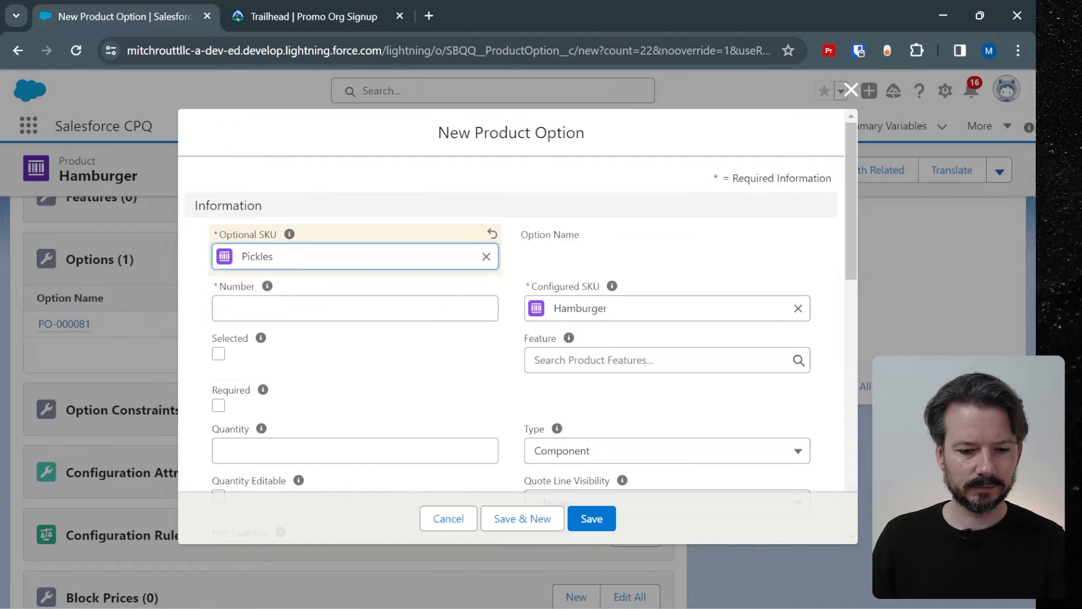
{"action": "left_click", "coordinate": [609, 522]}
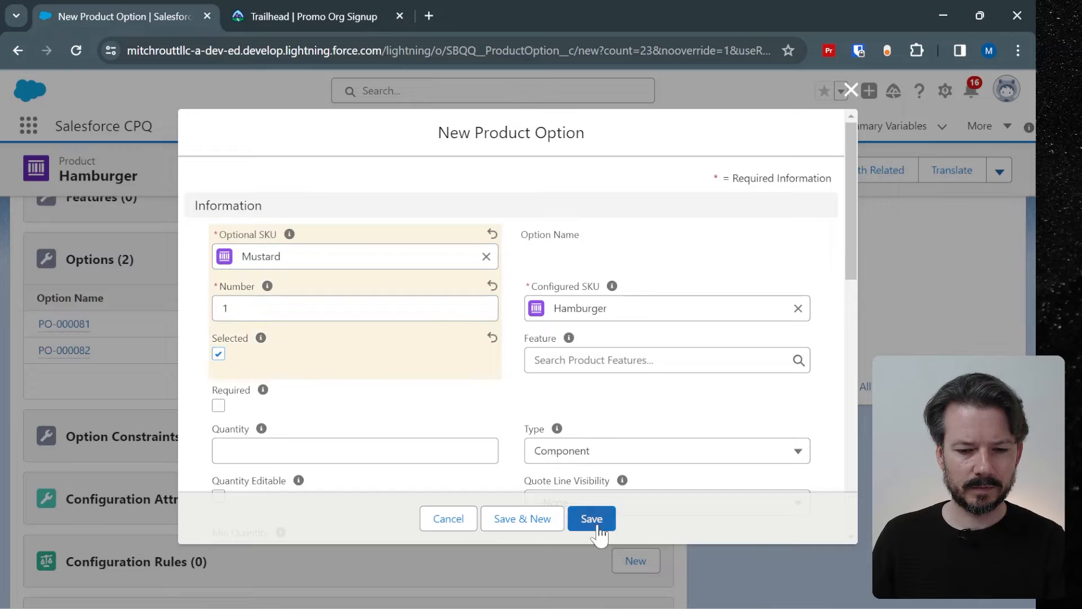
{"action": "left_click", "coordinate": [592, 519]}
{"action": "left_click", "coordinate": [254, 415]}
{"action": "mouse_move", "coordinate": [261, 429]}
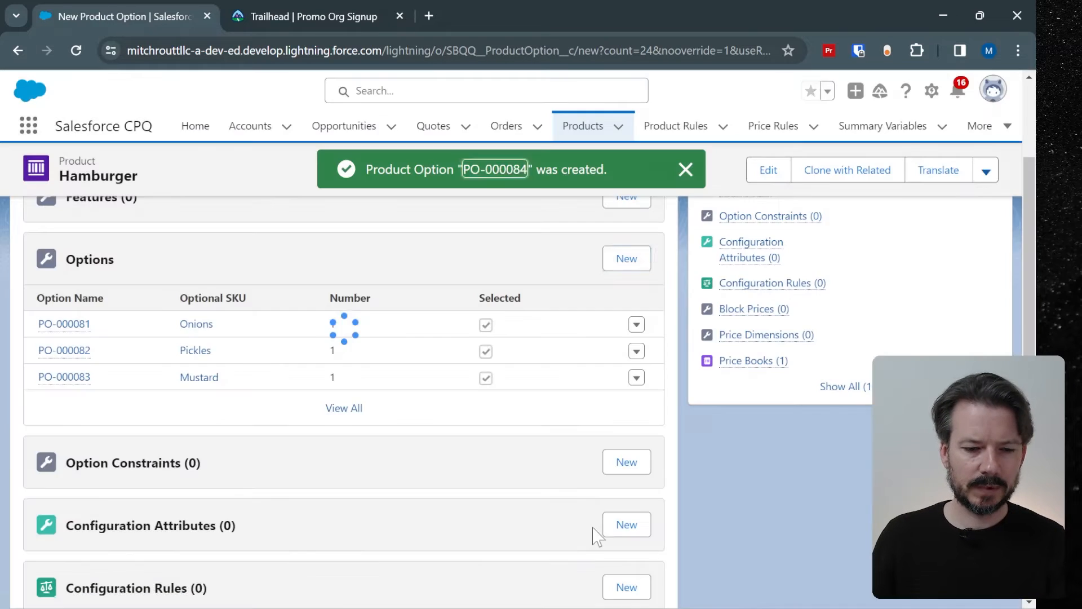
Add Bun as a Hamburger product option with number 1 and selected by default, and save it.
{"action": "left_click", "coordinate": [627, 261]}
{"action": "type", "text": "bu"}
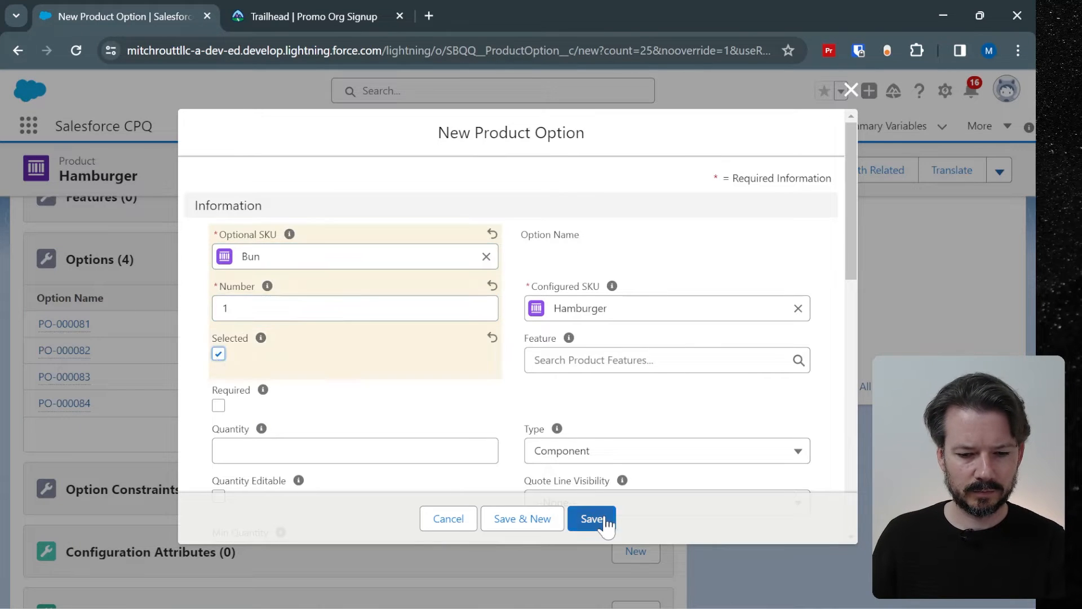
{"action": "left_click", "coordinate": [592, 518]}
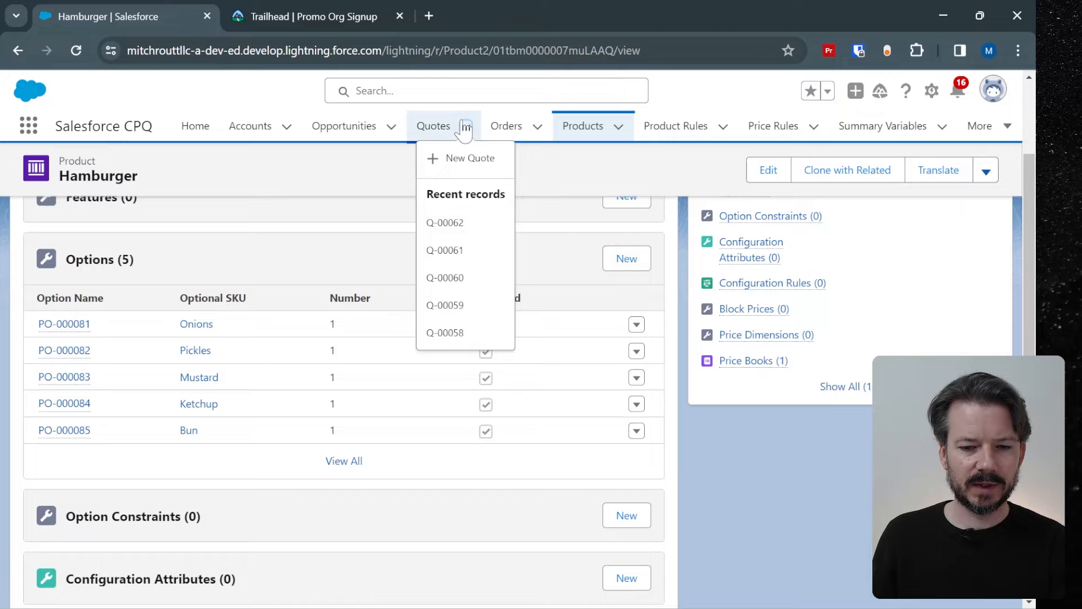
Start a new quote and create a new opportunity for it, entering its name and the required details, and save the opportunity.
{"action": "left_click", "coordinate": [461, 161]}
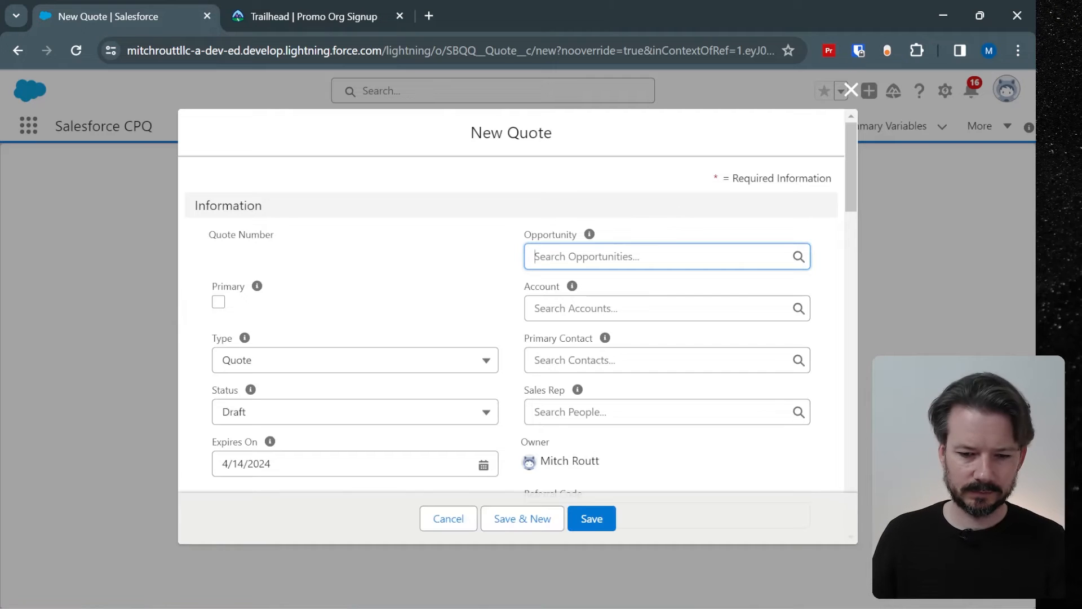
{"action": "left_click", "coordinate": [623, 256]}
{"action": "left_click", "coordinate": [624, 427]}
{"action": "left_click", "coordinate": [366, 354]}
{"action": "type", "text": "Bur"}
{"action": "left_click", "coordinate": [677, 300]}
{"action": "left_click", "coordinate": [703, 356]}
{"action": "left_click", "coordinate": [692, 408]}
{"action": "scroll", "coordinate": [692, 269], "scroll_direction": "down", "scroll_amount": 2}
{"action": "left_click", "coordinate": [676, 304]}
{"action": "left_click", "coordinate": [822, 523]}
Create a new account with the customer's name for the quote, mark the quote as primary, and save it.
{"action": "left_click", "coordinate": [620, 308]}
{"action": "left_click", "coordinate": [580, 507]}
{"action": "type", "text": "Nacy"}
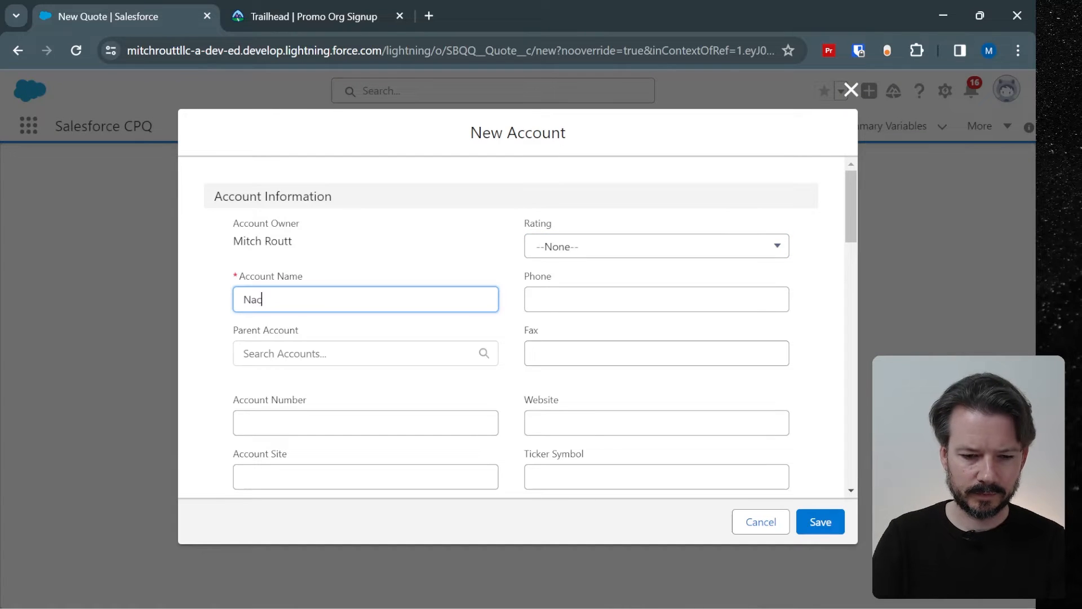
{"action": "left_click", "coordinate": [821, 522]}
{"action": "left_click", "coordinate": [592, 517]}
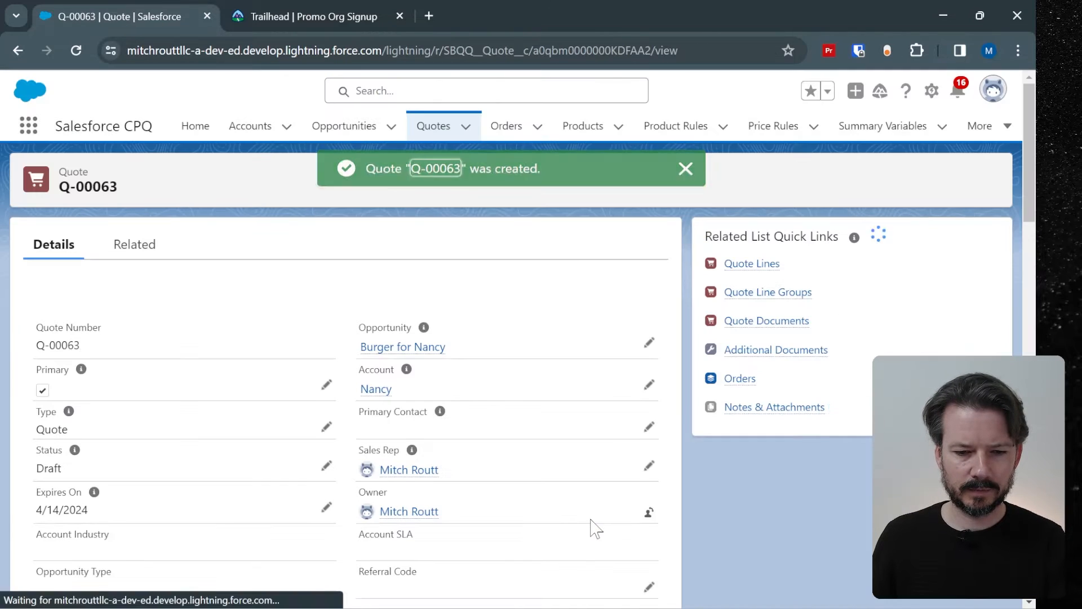
{"action": "left_click", "coordinate": [688, 171]}
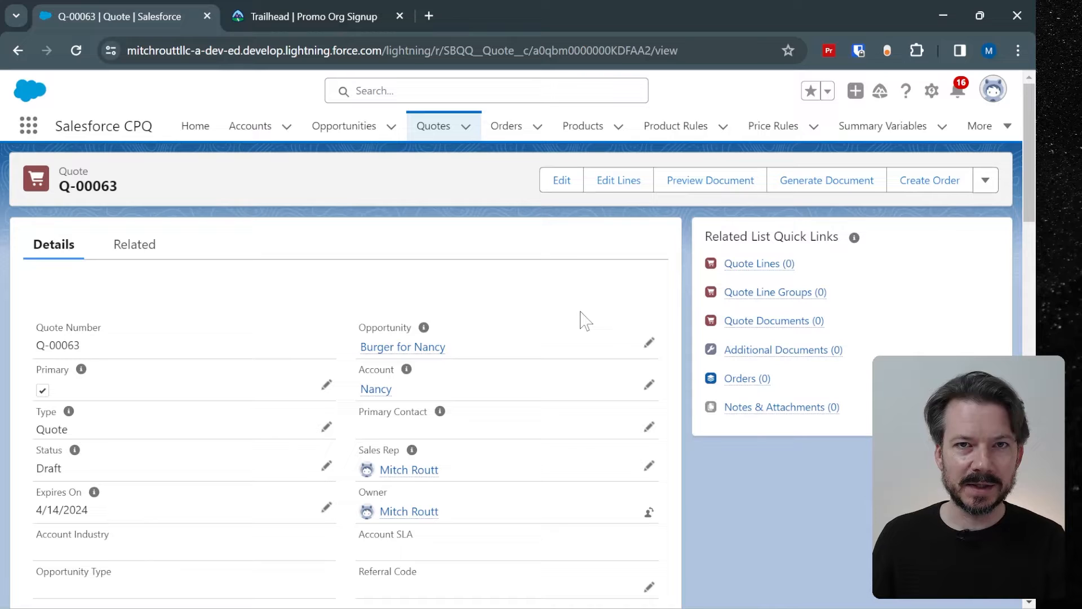
Open the quote's lines for editing with the Standard Price Book and add the Hamburger product.
{"action": "left_click", "coordinate": [603, 184]}
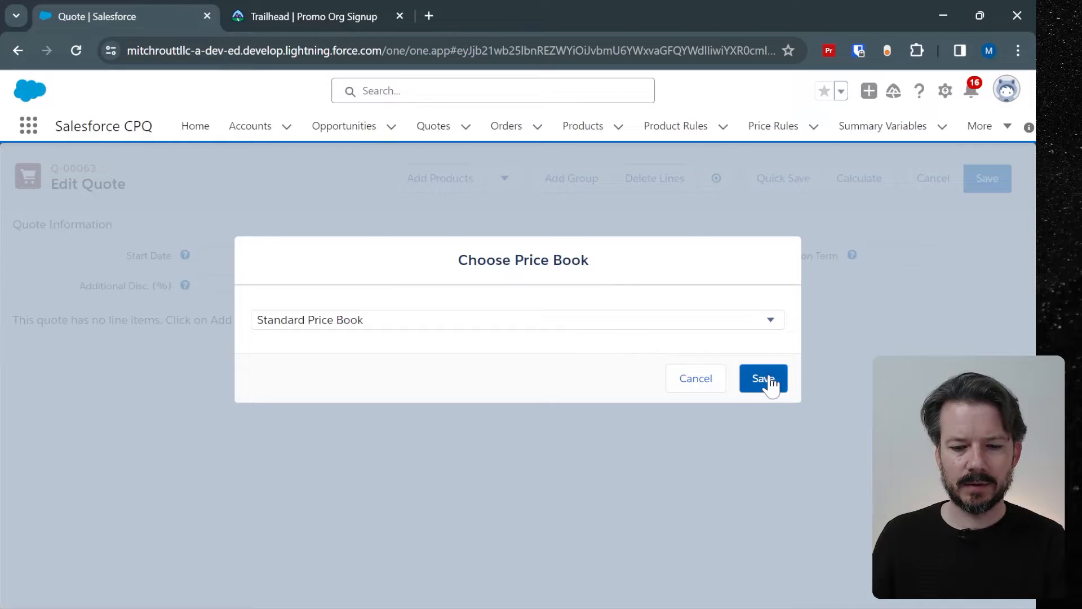
{"action": "left_click", "coordinate": [764, 379]}
{"action": "left_click", "coordinate": [448, 187]}
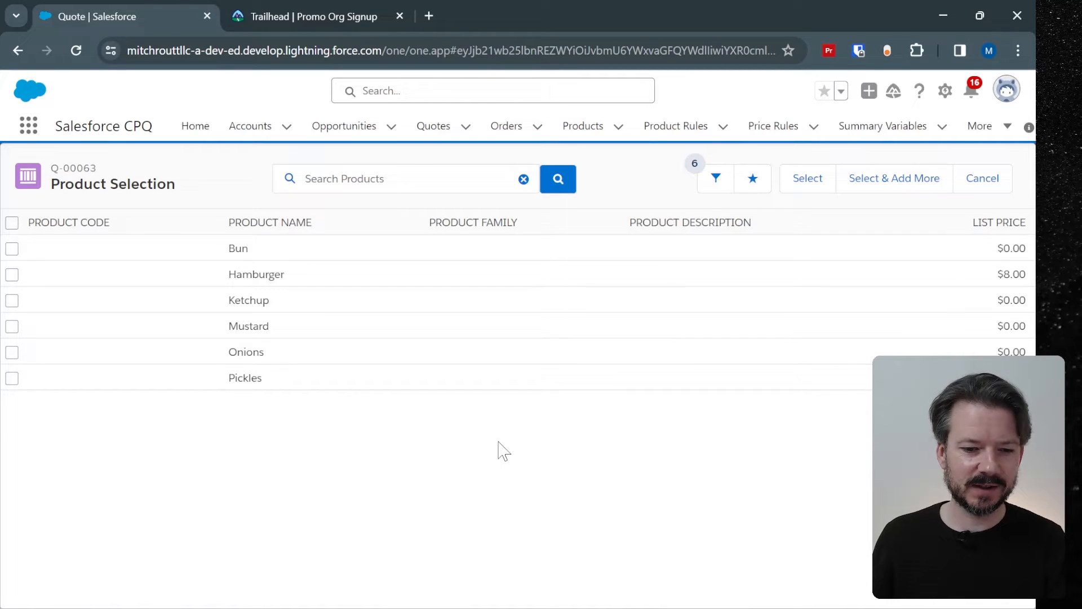
{"action": "left_click", "coordinate": [12, 274]}
{"action": "left_click", "coordinate": [825, 188]}
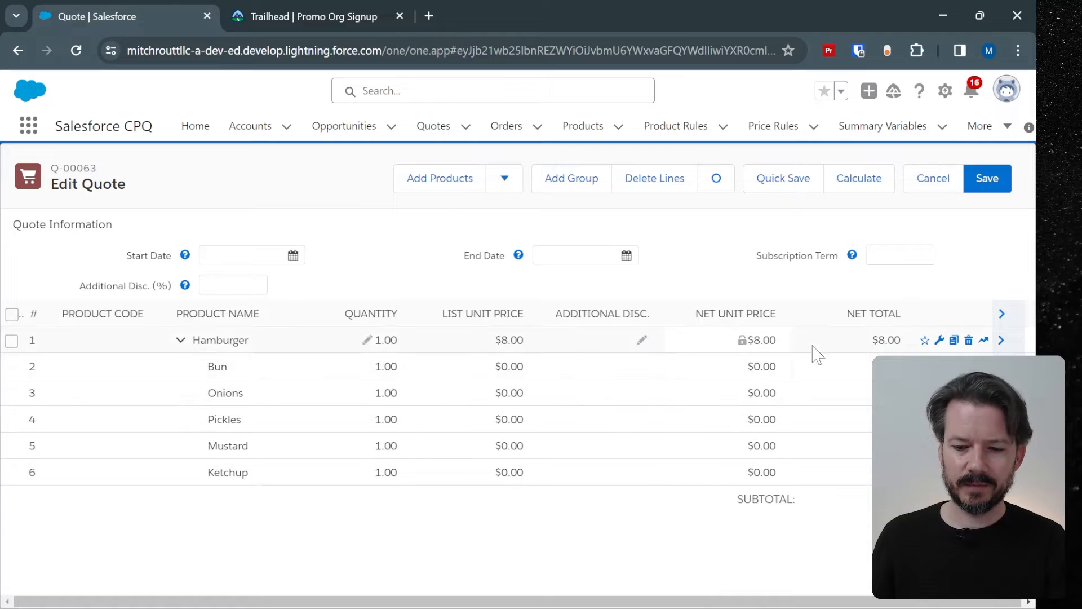
Reconfigure the Hamburger line to exclude Onions, and save both the configuration and the quote.
{"action": "left_click", "coordinate": [940, 341]}
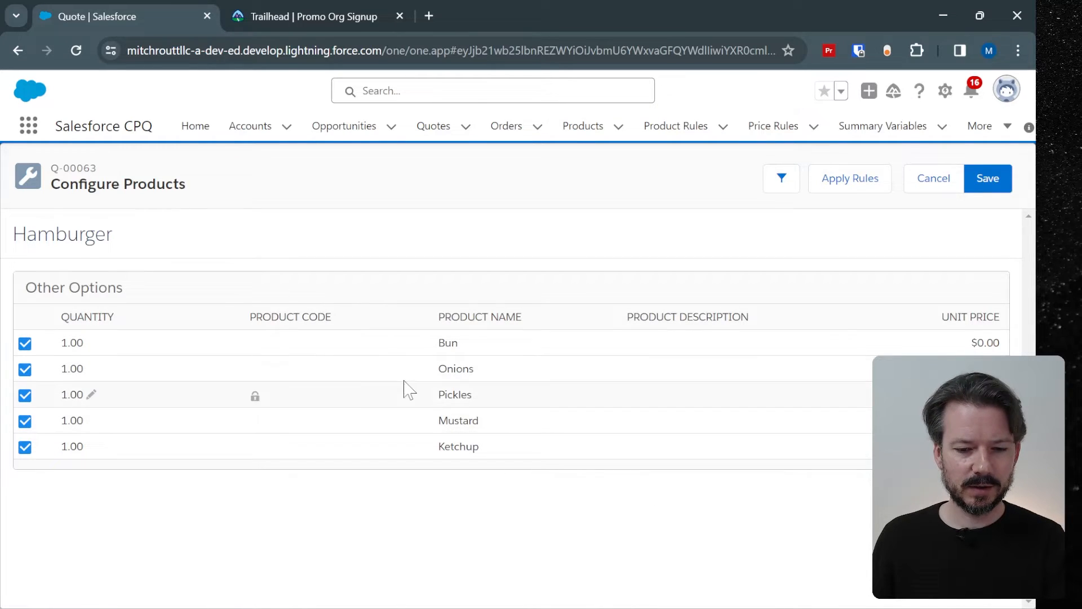
{"action": "left_click", "coordinate": [24, 369]}
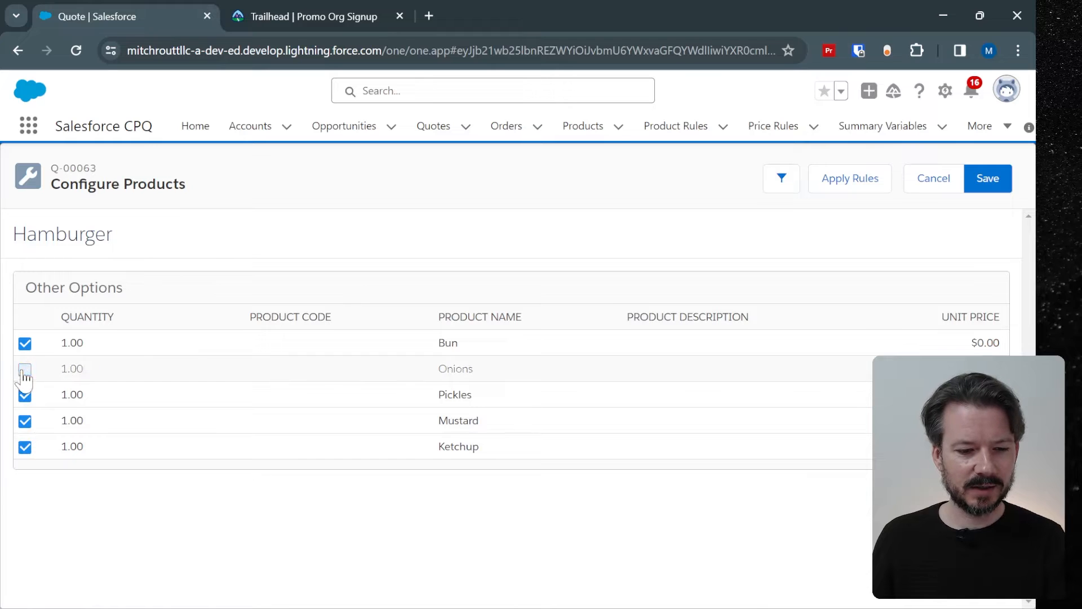
{"action": "left_click", "coordinate": [990, 187]}
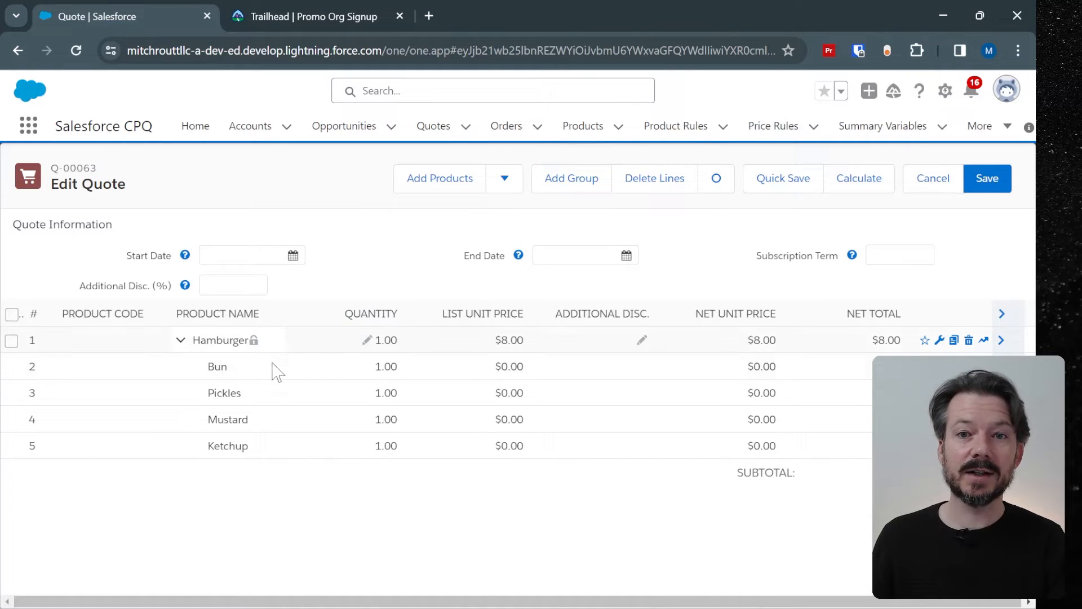
{"action": "left_click", "coordinate": [985, 186]}
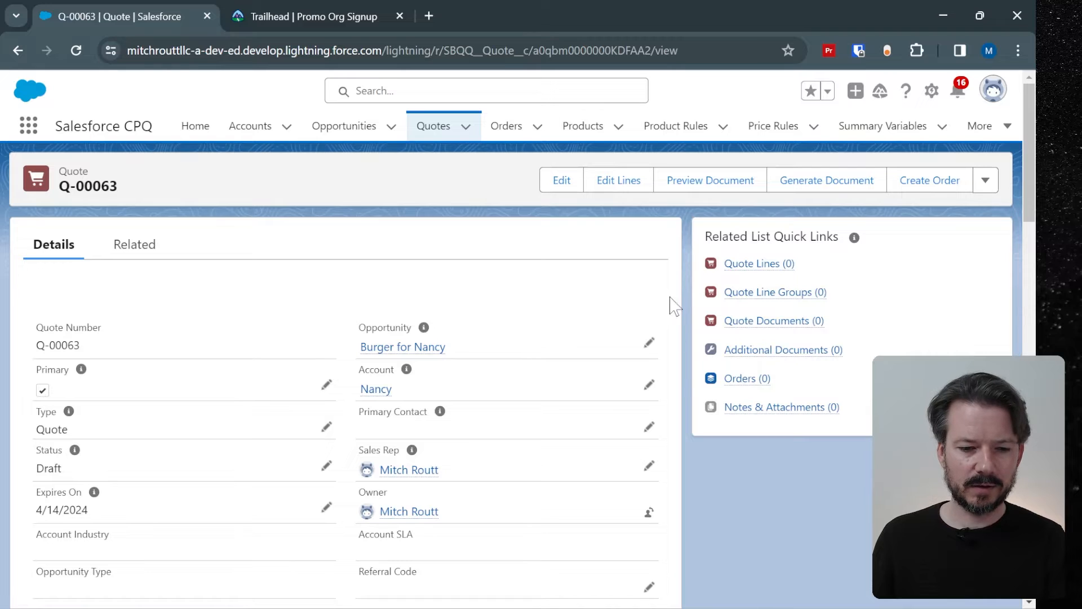
Mark the quote as Ordered in its contract information and save it.
{"action": "scroll", "coordinate": [671, 309], "scroll_direction": "down", "scroll_amount": 6}
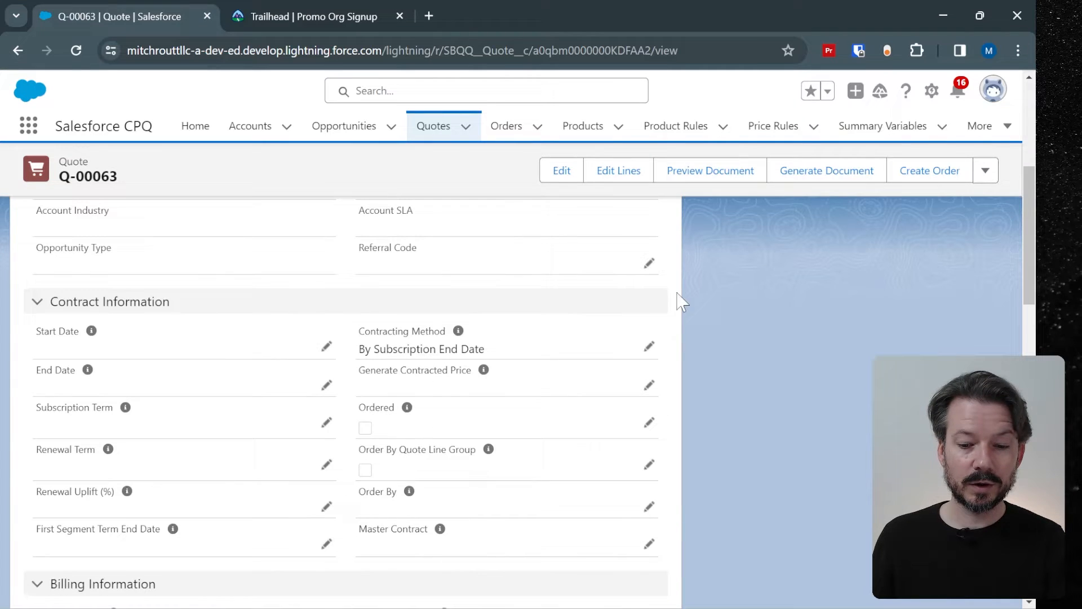
{"action": "left_click", "coordinate": [649, 427]}
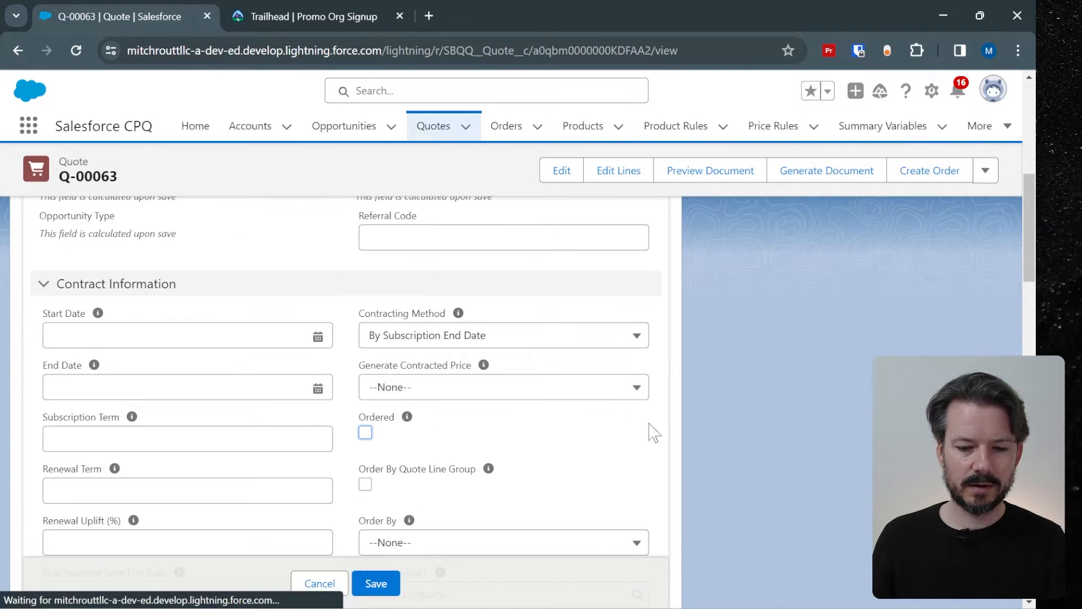
{"action": "left_click", "coordinate": [365, 432]}
{"action": "left_click", "coordinate": [375, 583]}
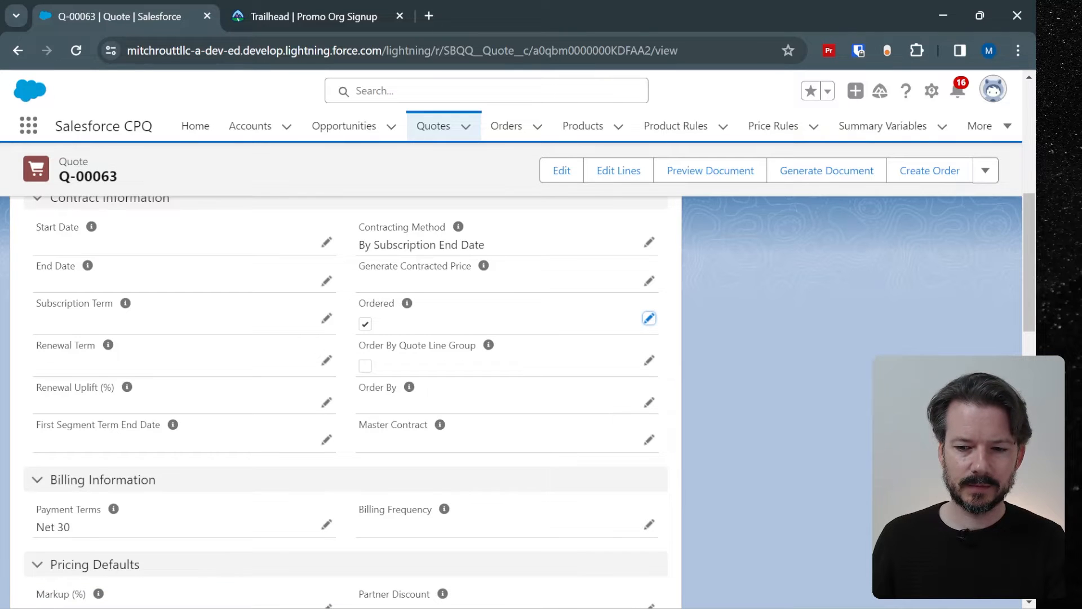
Open the order linked to the quote and view the full list of its order products.
{"action": "scroll", "coordinate": [762, 364], "scroll_direction": "up", "scroll_amount": 7}
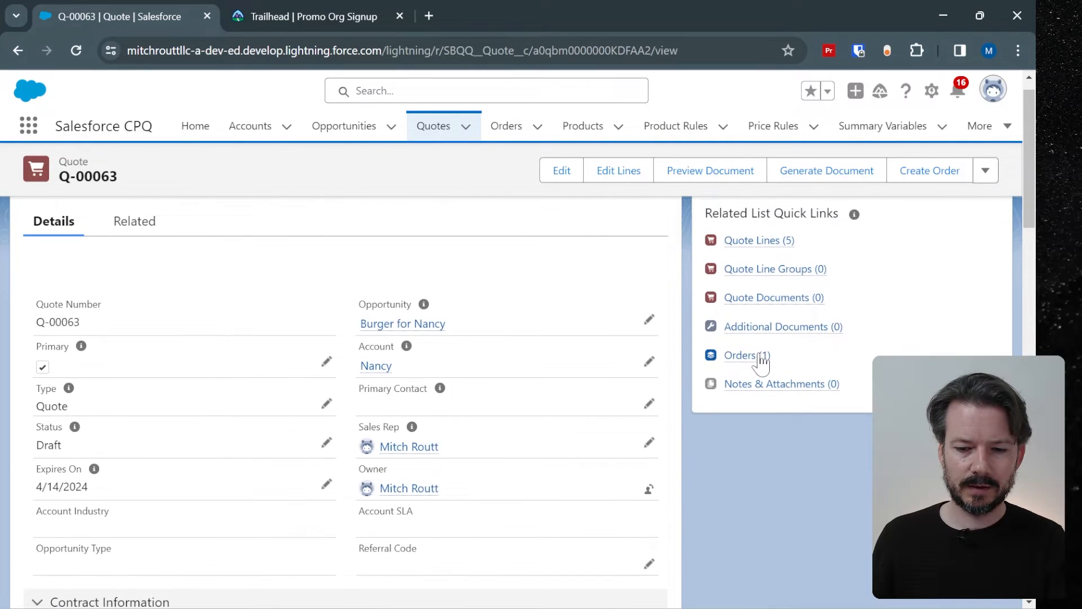
{"action": "left_click", "coordinate": [762, 356]}
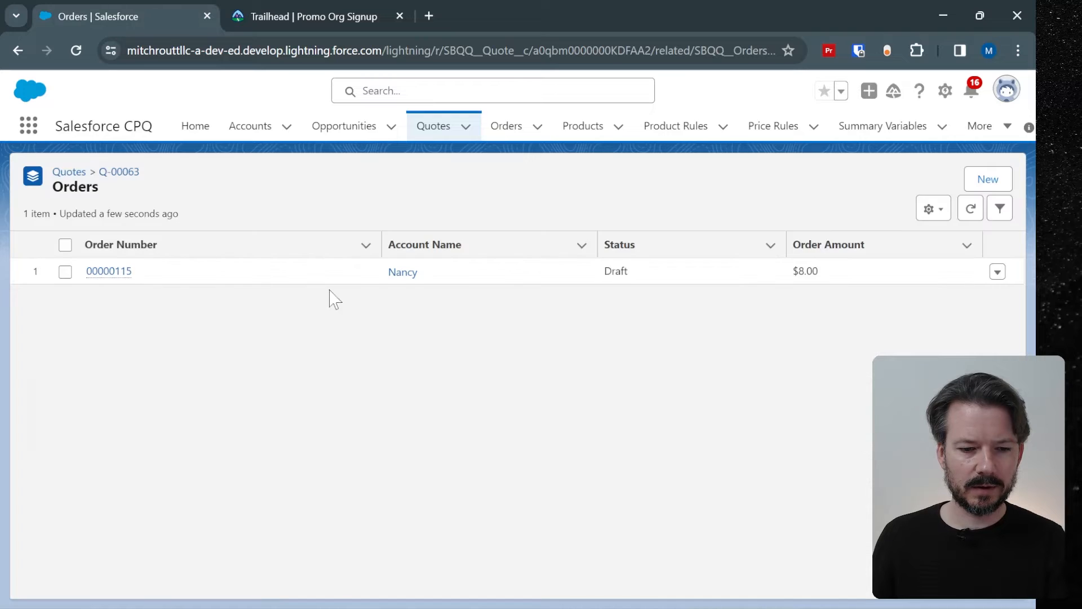
{"action": "left_click", "coordinate": [111, 272]}
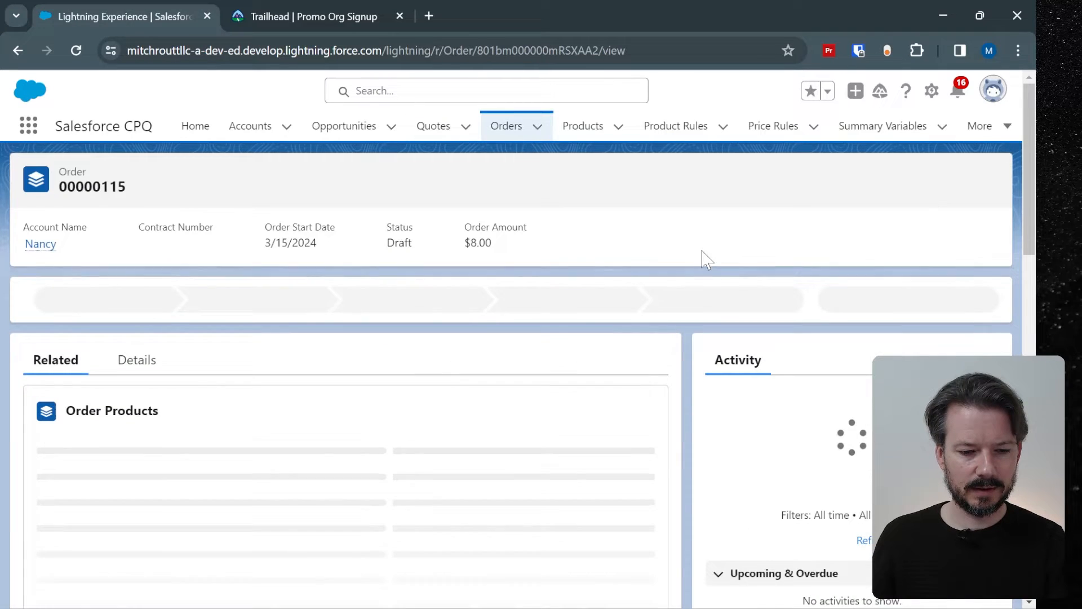
{"action": "scroll", "coordinate": [696, 265], "scroll_direction": "down", "scroll_amount": 2}
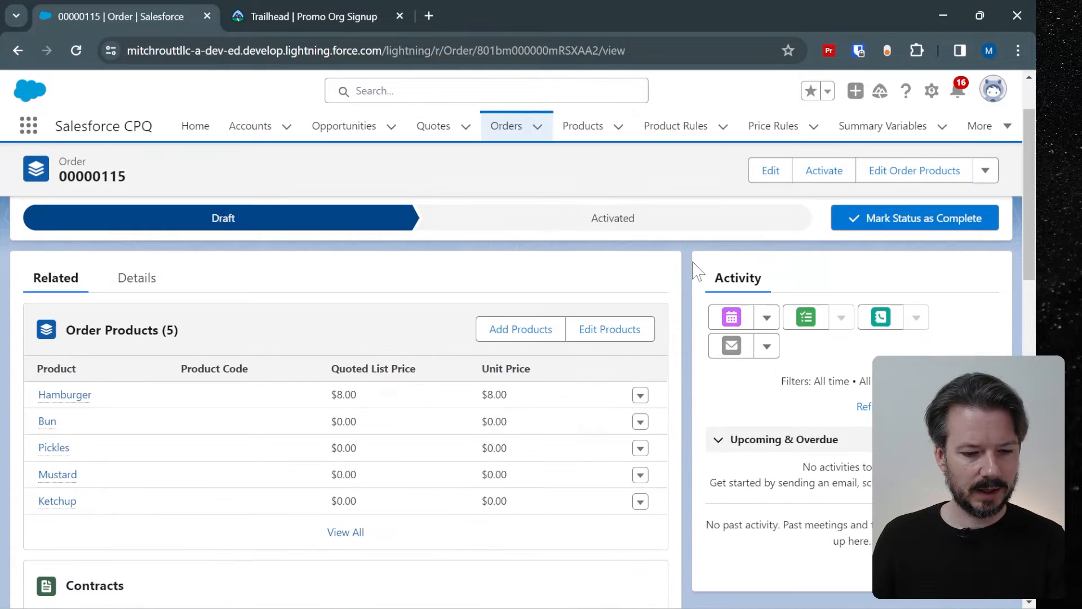
{"action": "left_click", "coordinate": [346, 532]}
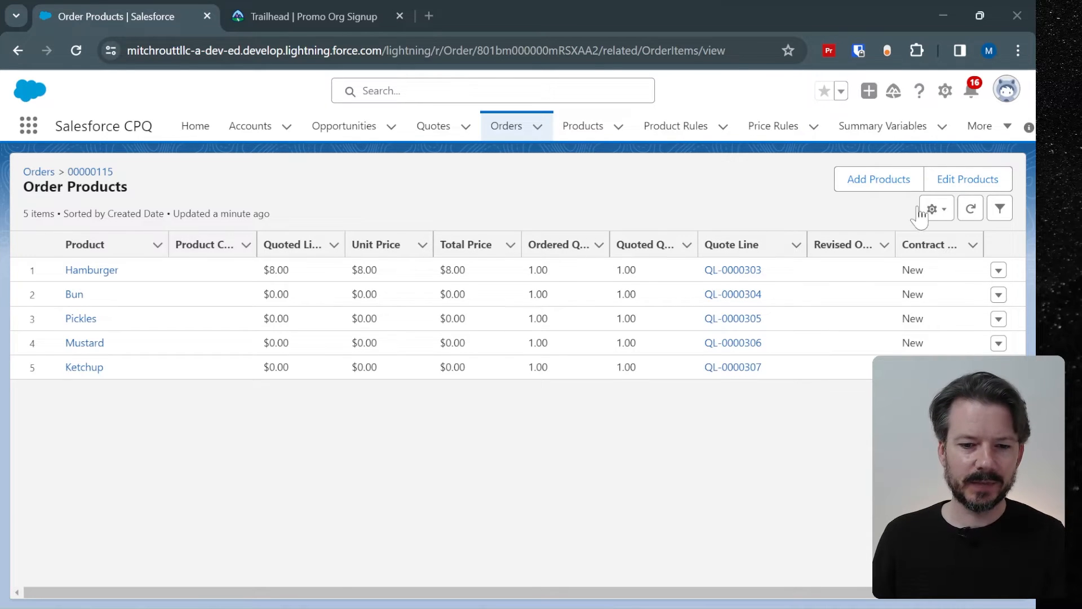
Edit the Bun product to mark it as a Component, and save it.
{"action": "left_click", "coordinate": [584, 129]}
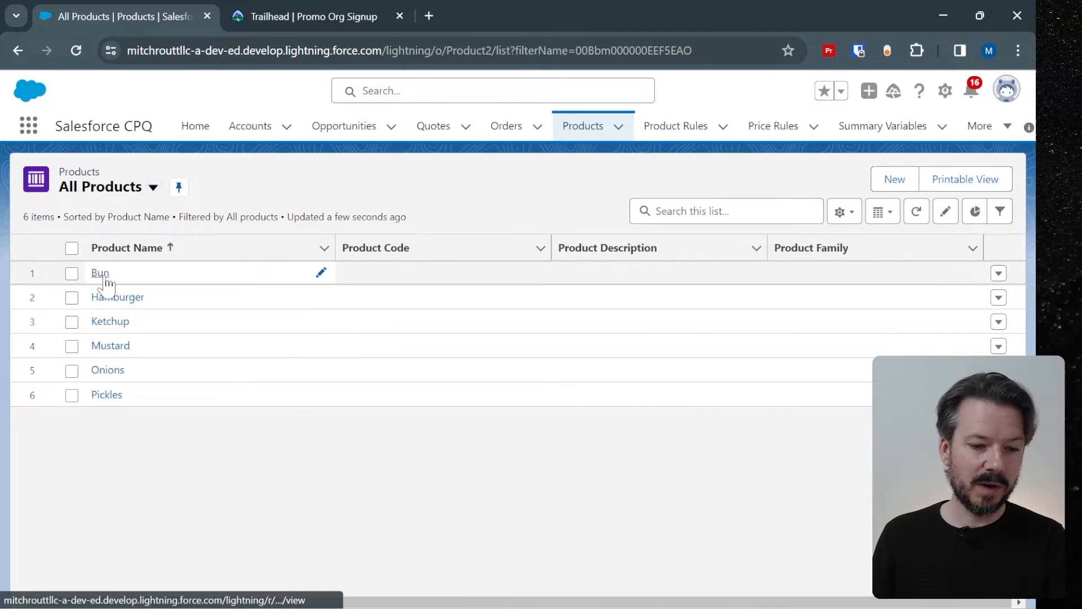
{"action": "left_click", "coordinate": [104, 275]}
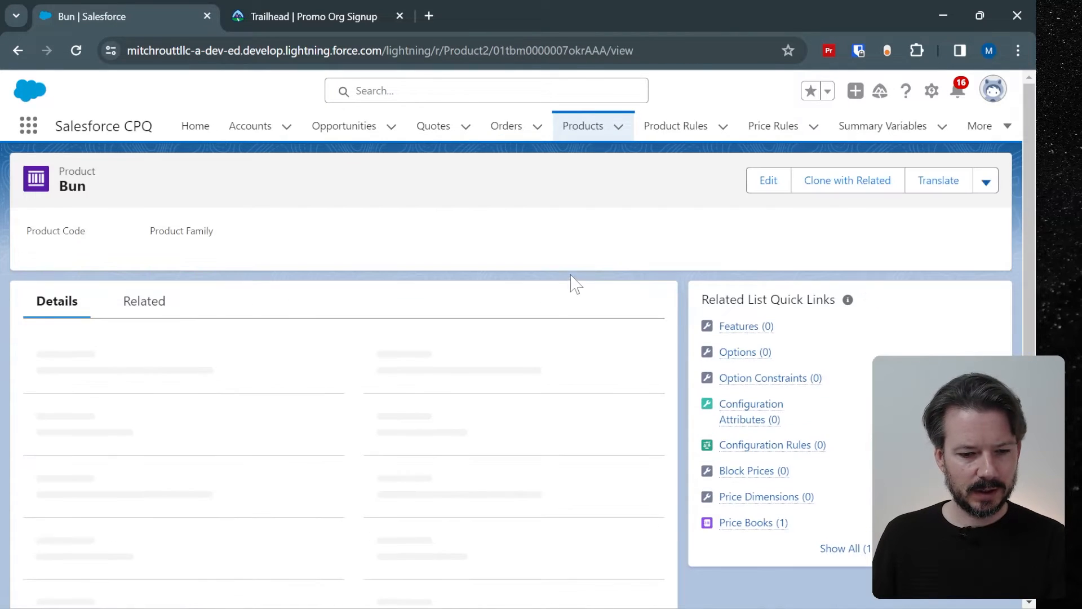
{"action": "scroll", "coordinate": [604, 241], "scroll_direction": "down", "scroll_amount": 3}
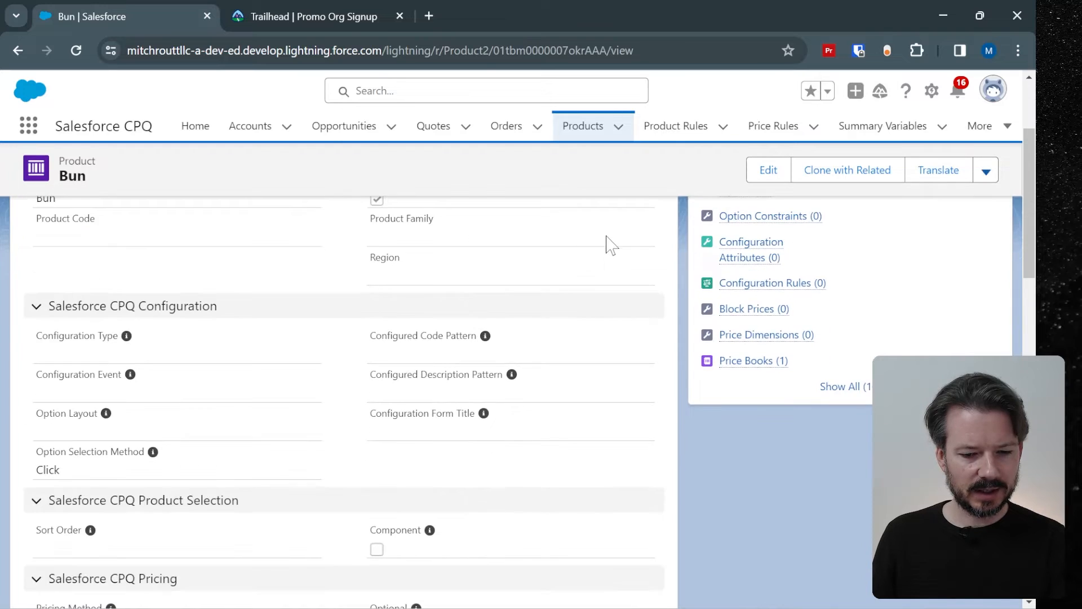
{"action": "scroll", "coordinate": [607, 236], "scroll_direction": "down", "scroll_amount": 3}
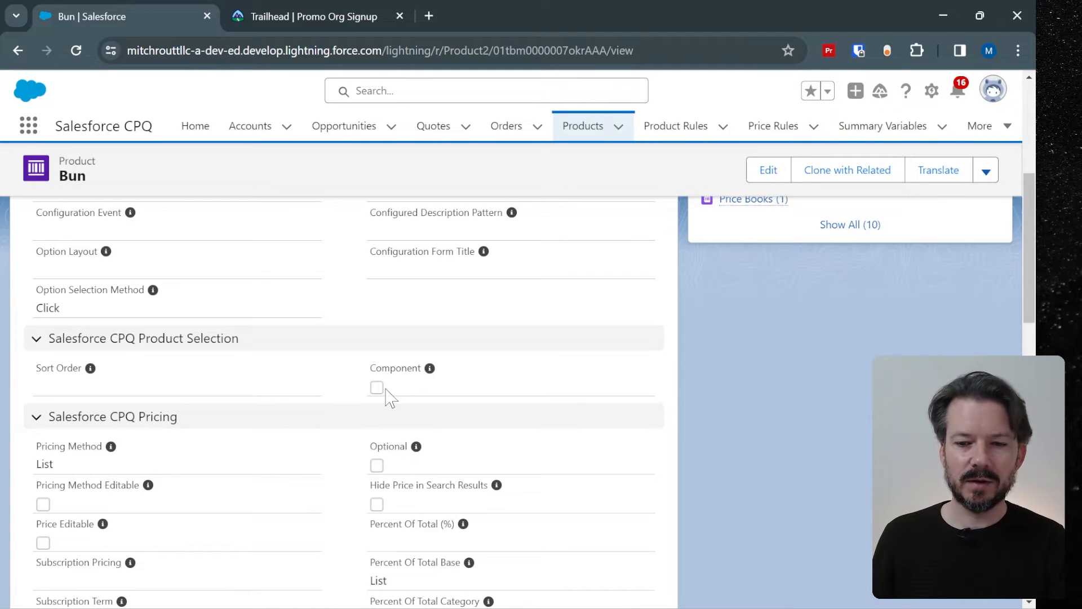
{"action": "left_click", "coordinate": [769, 170]}
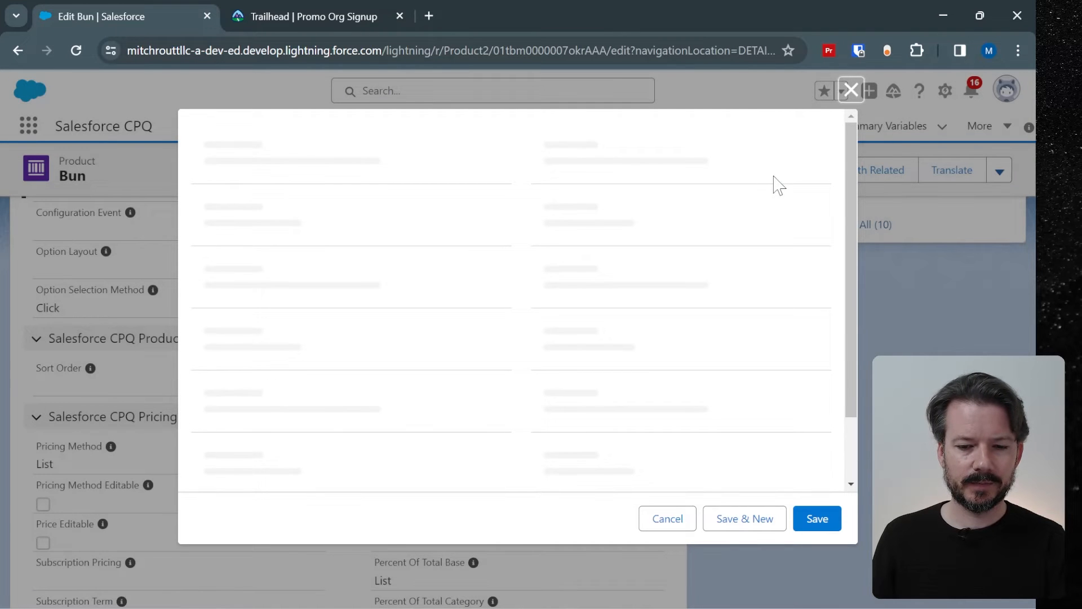
{"action": "scroll", "coordinate": [776, 248], "scroll_direction": "down", "scroll_amount": 5}
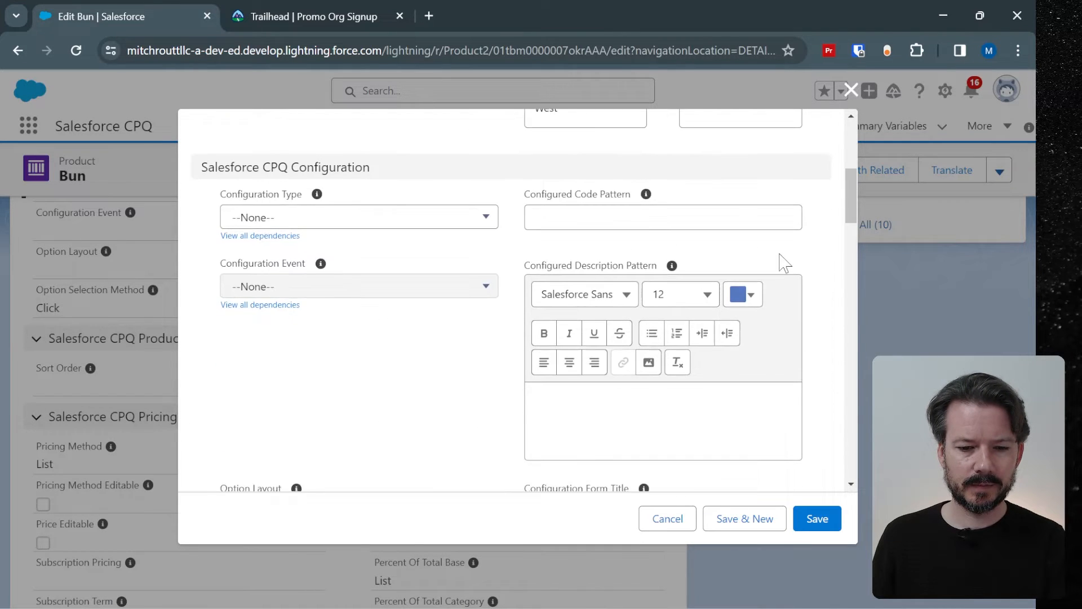
{"action": "scroll", "coordinate": [783, 262], "scroll_direction": "down", "scroll_amount": 6}
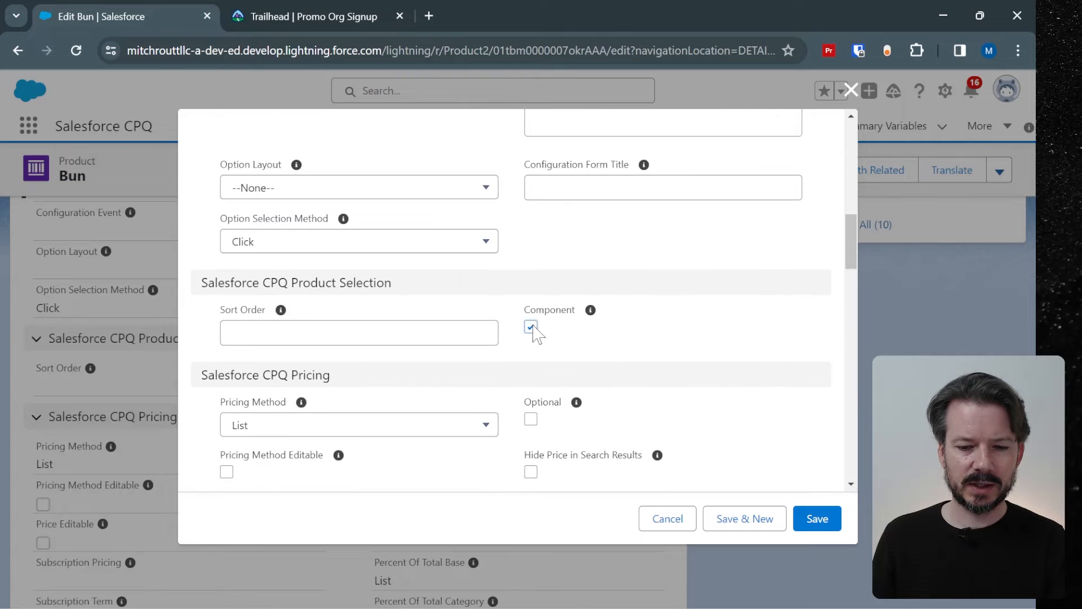
{"action": "left_click", "coordinate": [812, 520]}
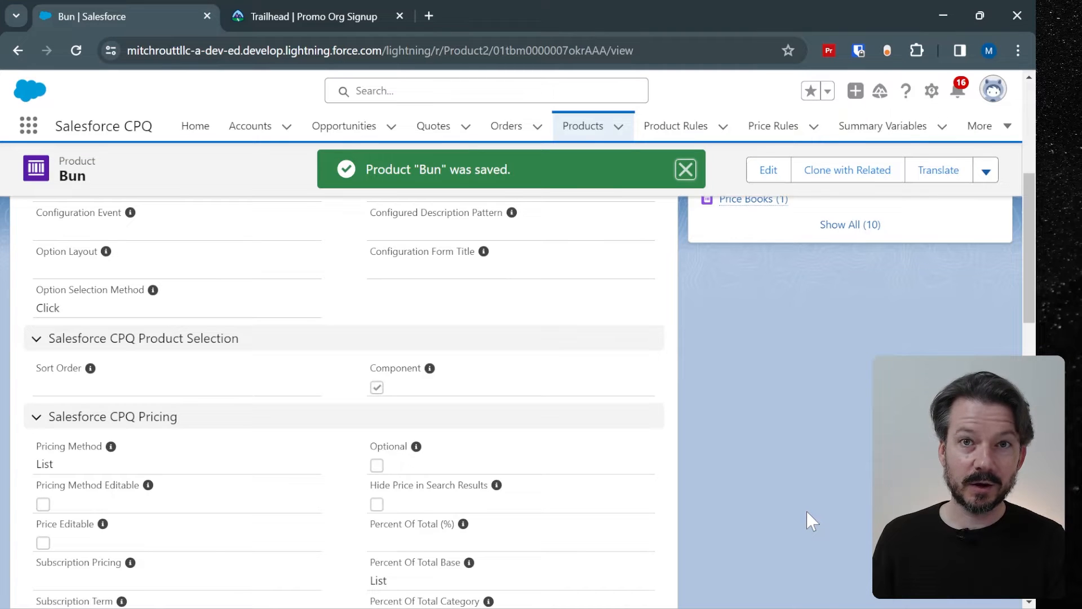
Mark the Ketchup product as a Component and save it.
{"action": "left_click", "coordinate": [584, 134]}
{"action": "left_click", "coordinate": [110, 322]}
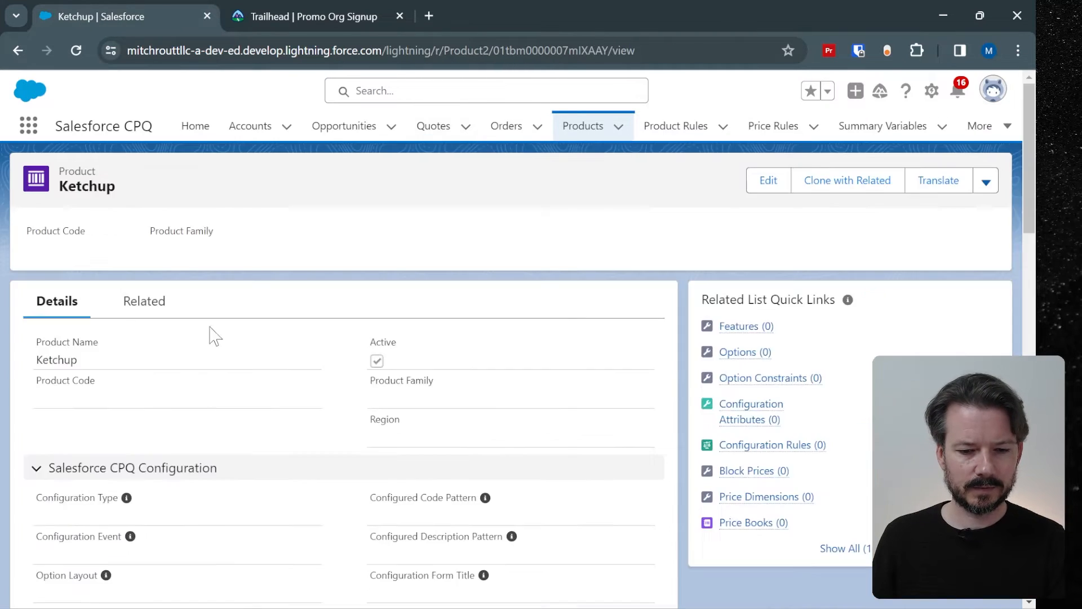
{"action": "scroll", "coordinate": [212, 337], "scroll_direction": "down", "scroll_amount": 6}
{"action": "left_click", "coordinate": [765, 174]}
{"action": "scroll", "coordinate": [564, 322], "scroll_direction": "down", "scroll_amount": 9}
{"action": "left_click", "coordinate": [530, 327]}
{"action": "left_click", "coordinate": [817, 519]}
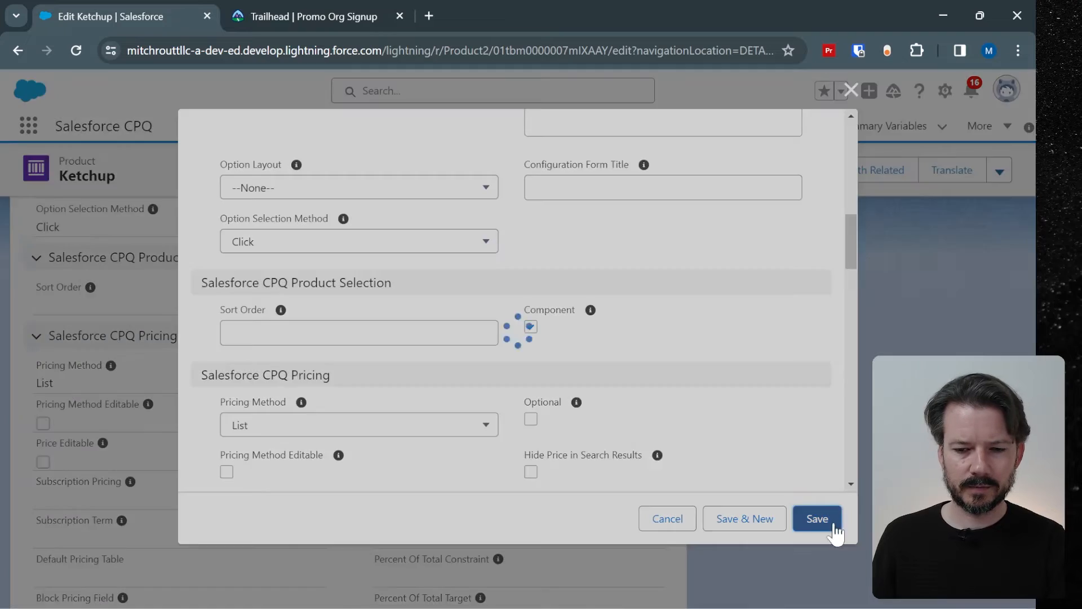
Mark the Mustard product as a Component and save it.
{"action": "left_click", "coordinate": [586, 131]}
{"action": "left_click", "coordinate": [115, 346]}
{"action": "left_click", "coordinate": [769, 180]}
{"action": "scroll", "coordinate": [716, 234], "scroll_direction": "down", "scroll_amount": 10}
{"action": "left_click", "coordinate": [532, 409]}
{"action": "left_click", "coordinate": [818, 518]}
{"action": "left_click", "coordinate": [586, 131]}
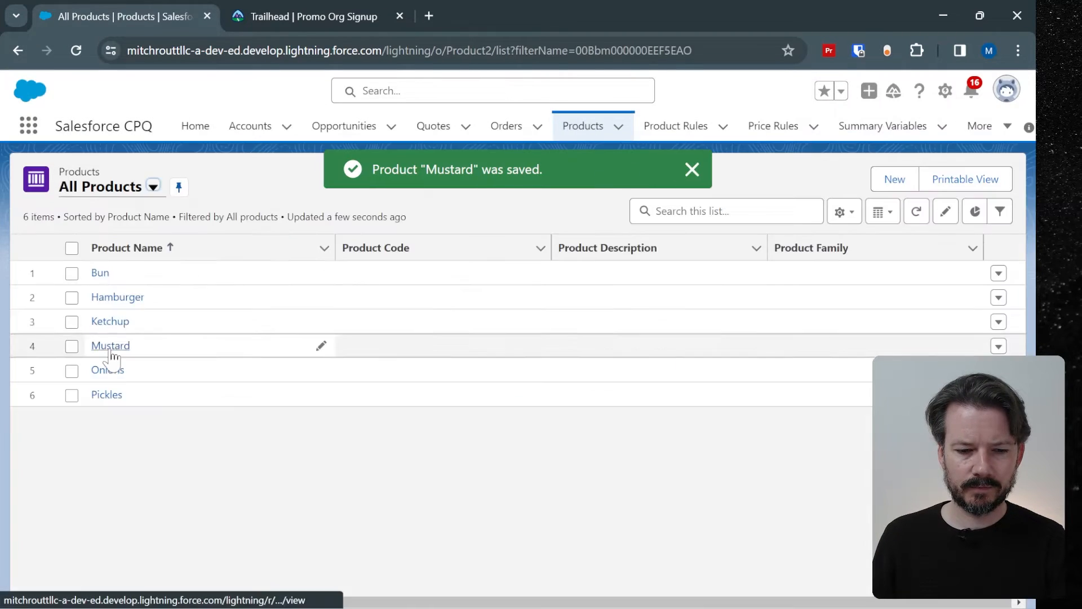
{"action": "left_click", "coordinate": [110, 346]}
{"action": "left_click", "coordinate": [768, 180]}
{"action": "scroll", "coordinate": [713, 273], "scroll_direction": "down", "scroll_amount": 10}
Mark the Onions product as a Component and save it.
{"action": "left_click", "coordinate": [586, 132]}
{"action": "left_click", "coordinate": [112, 369]}
{"action": "left_click", "coordinate": [768, 180]}
{"action": "scroll", "coordinate": [677, 315], "scroll_direction": "down", "scroll_amount": 10}
{"action": "left_click", "coordinate": [531, 327]}
{"action": "left_click", "coordinate": [817, 518]}
Mark the Pickles product as a Component, save it, and return to the product list.
{"action": "left_click", "coordinate": [587, 130]}
{"action": "left_click", "coordinate": [113, 392]}
{"action": "left_click", "coordinate": [754, 183]}
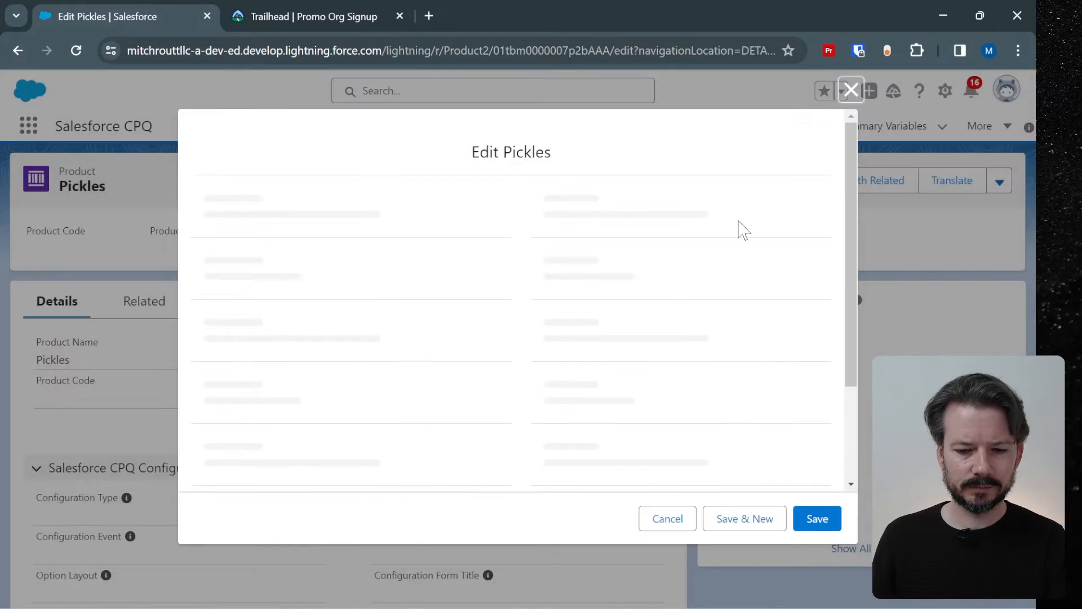
{"action": "scroll", "coordinate": [742, 226], "scroll_direction": "down", "scroll_amount": 10}
{"action": "left_click", "coordinate": [530, 245]}
{"action": "left_click", "coordinate": [818, 517]}
{"action": "left_click", "coordinate": [587, 130]}
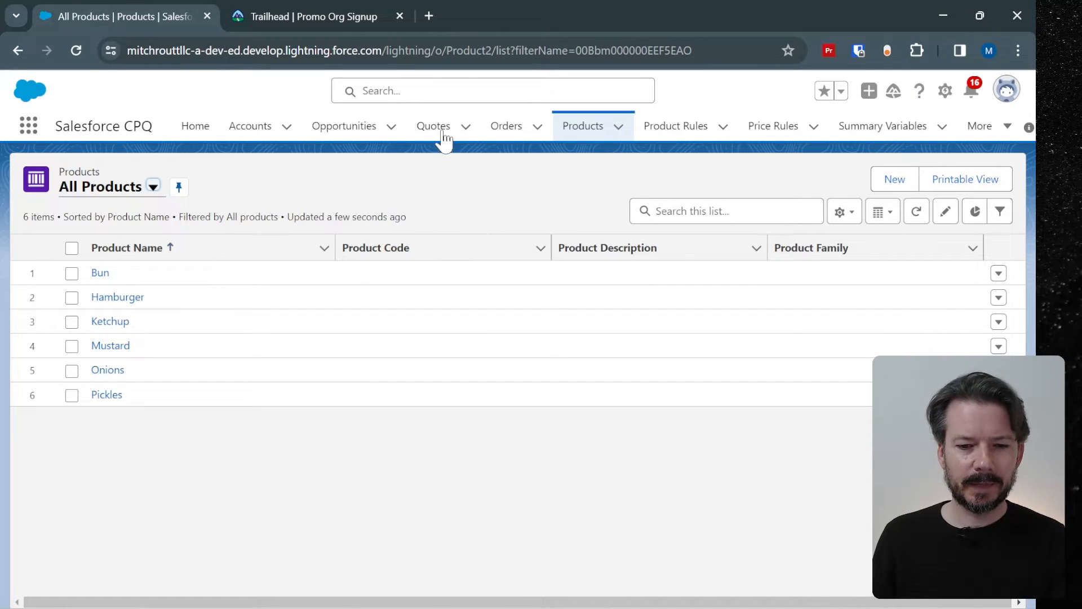
Start another new quote and choose the existing customer's account for it.
{"action": "left_click", "coordinate": [465, 129]}
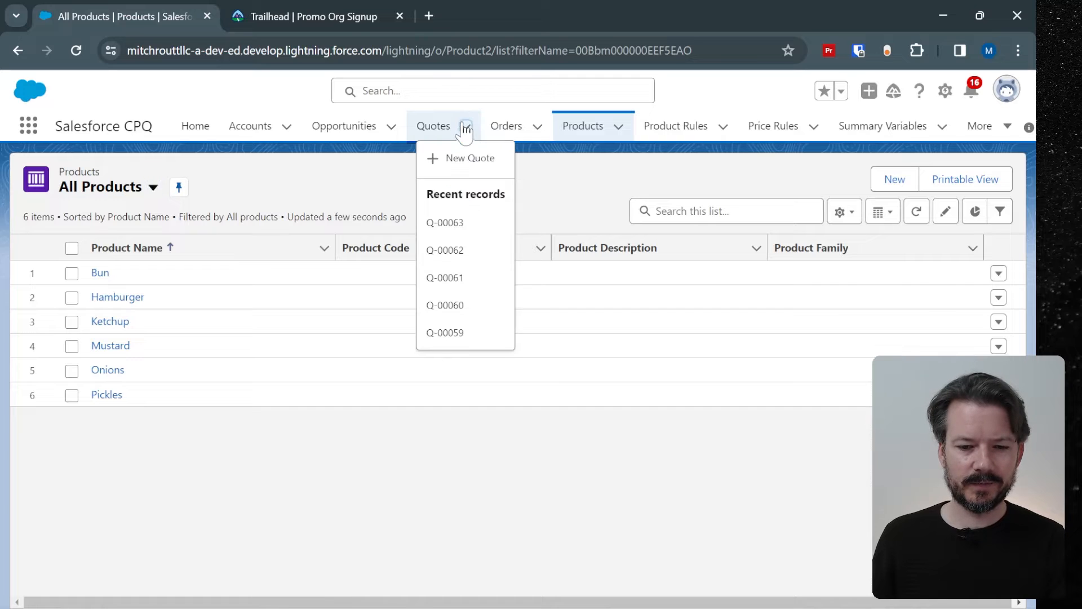
{"action": "left_click", "coordinate": [463, 161]}
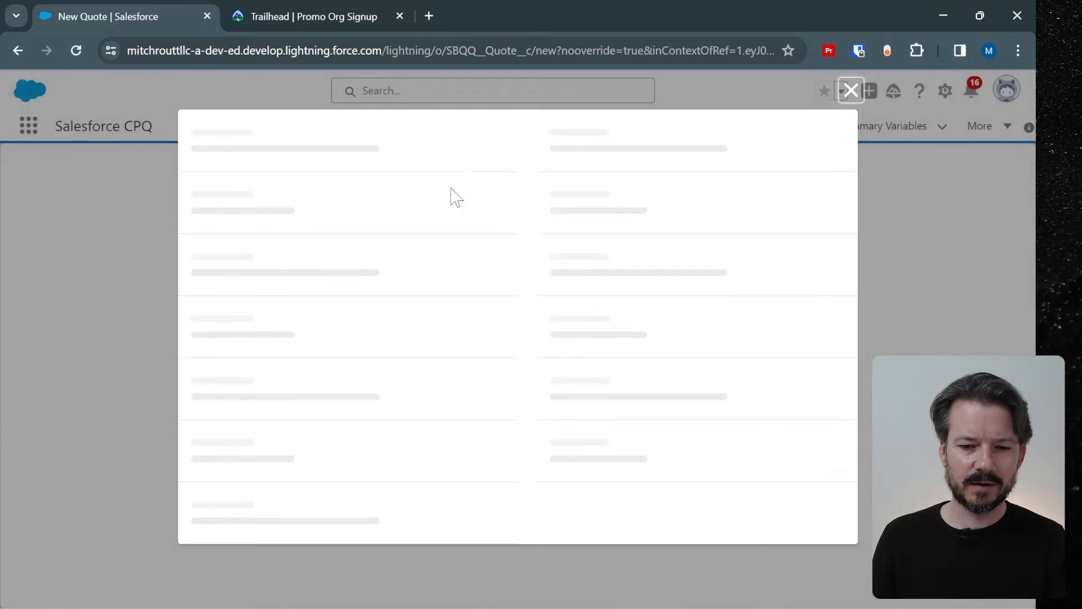
{"action": "left_click", "coordinate": [535, 308]}
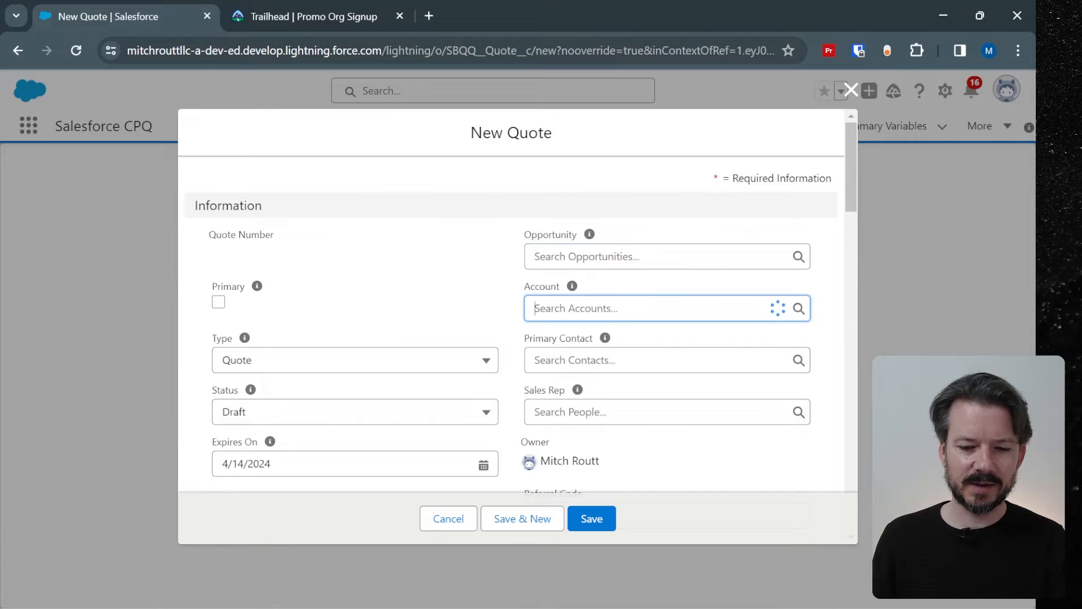
{"action": "left_click", "coordinate": [574, 391]}
Create an opportunity for another burger for this customer with its required details, and save the quote as primary.
{"action": "left_click", "coordinate": [648, 256]}
{"action": "left_click", "coordinate": [585, 455]}
{"action": "left_click", "coordinate": [365, 355]}
{"action": "type", "text": "Another burger for Nicole"}
{"action": "left_click", "coordinate": [647, 300]}
{"action": "left_click", "coordinate": [724, 456]}
{"action": "left_click", "coordinate": [830, 528]}
{"action": "left_click", "coordinate": [218, 302]}
{"action": "left_click", "coordinate": [585, 516]}
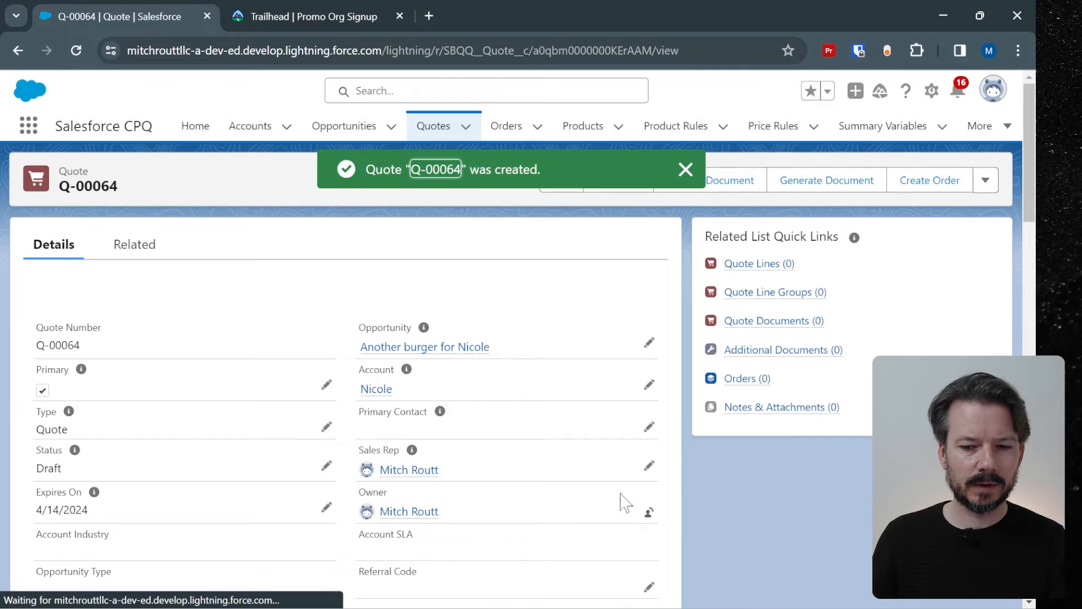
Add the Hamburger bundle to the new quote using the Standard Price Book, then exit the line editor without saving.
{"action": "left_click", "coordinate": [686, 171]}
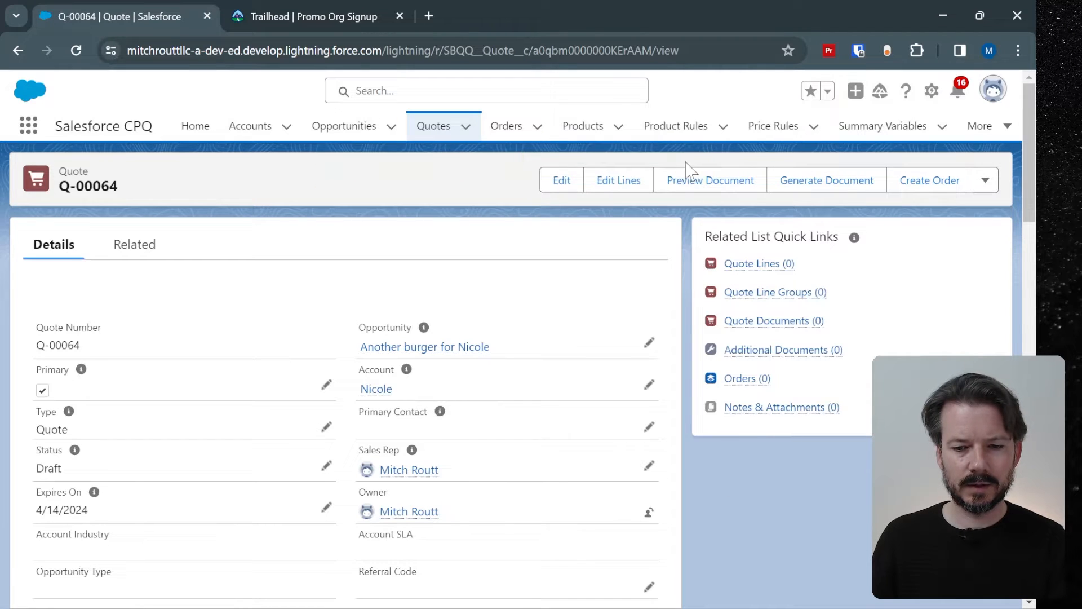
{"action": "left_click", "coordinate": [626, 185]}
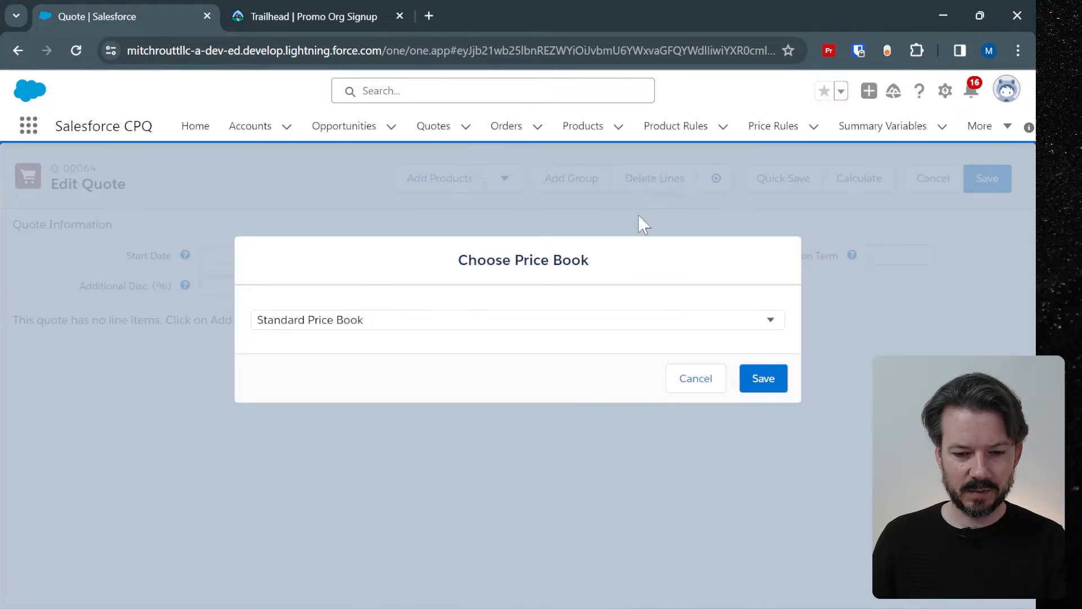
{"action": "left_click", "coordinate": [763, 381]}
{"action": "left_click", "coordinate": [431, 189]}
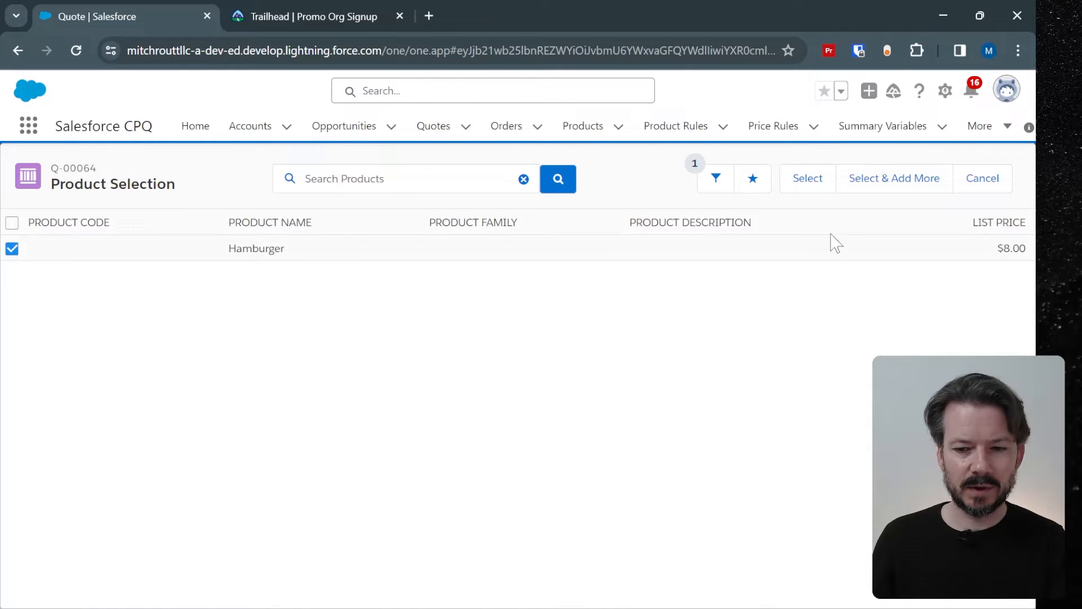
{"action": "left_click", "coordinate": [809, 180]}
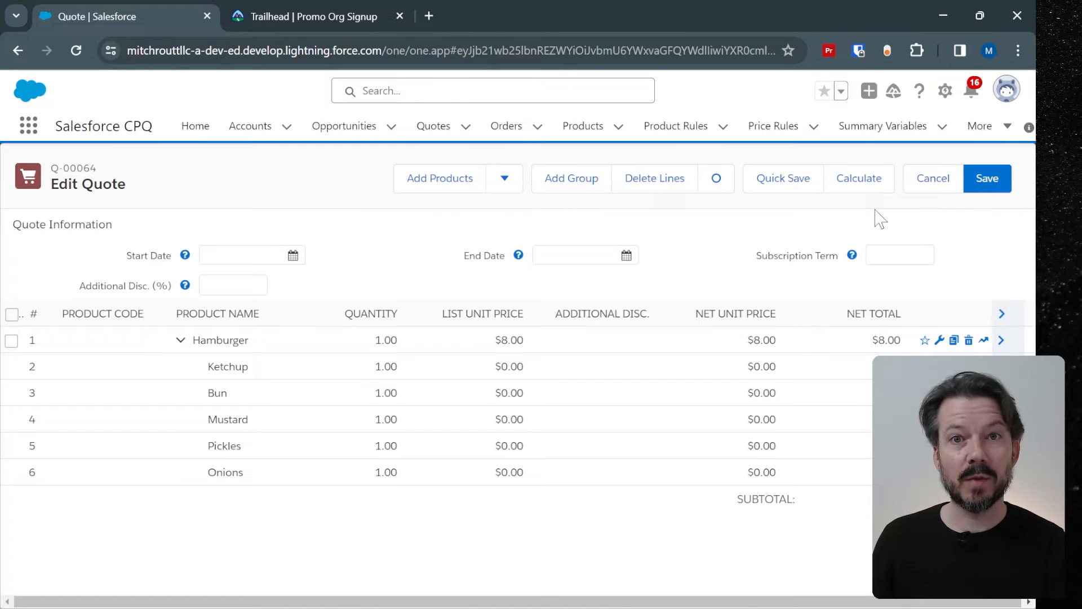
{"action": "left_click", "coordinate": [923, 185]}
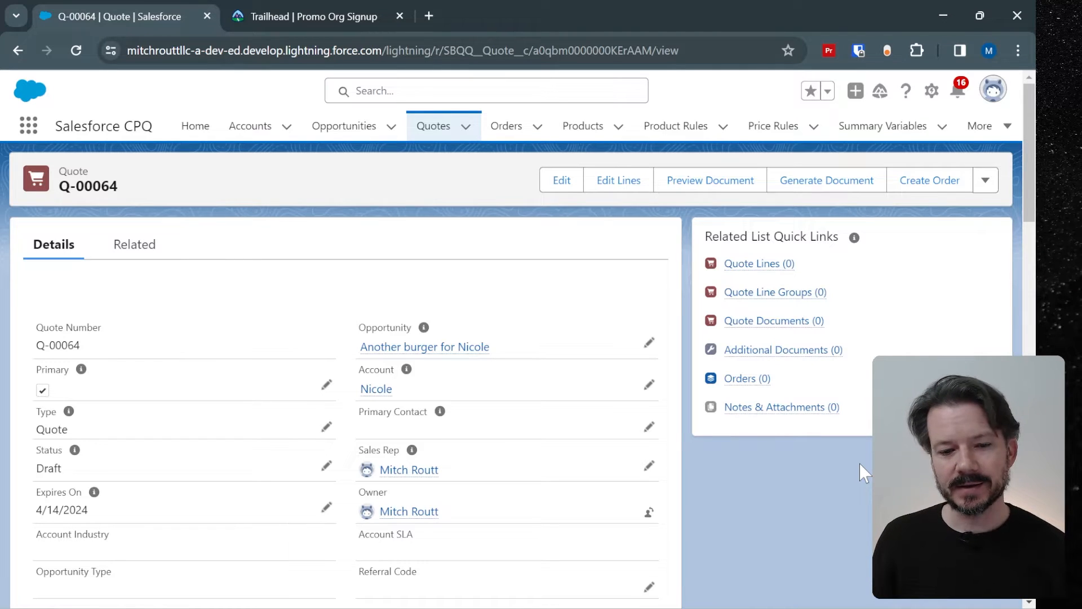
Create a new active product named Fries and save it.
{"action": "left_click", "coordinate": [592, 129]}
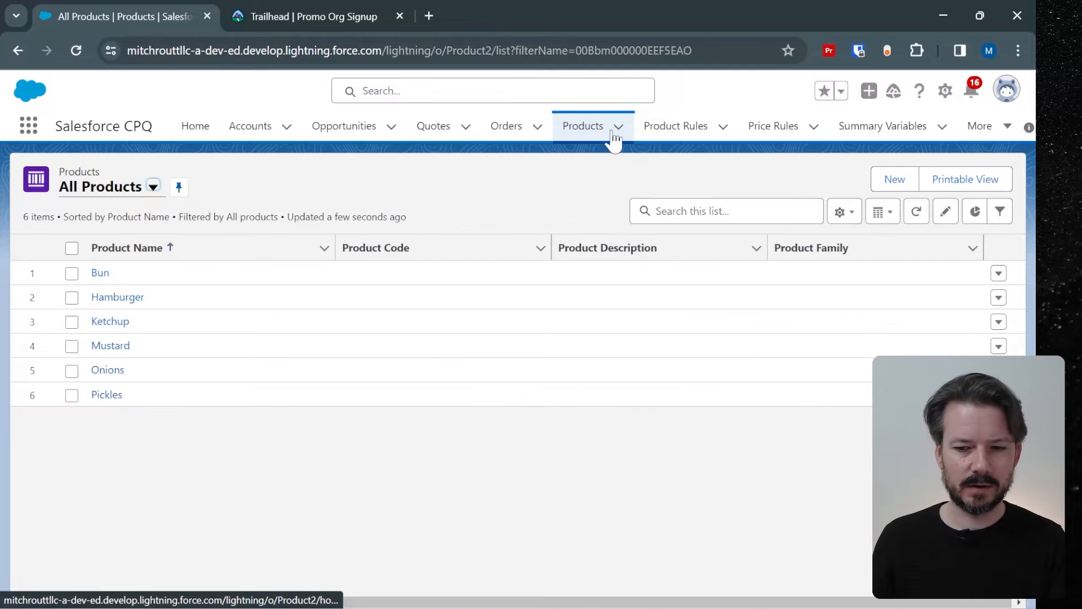
{"action": "left_click", "coordinate": [902, 179]}
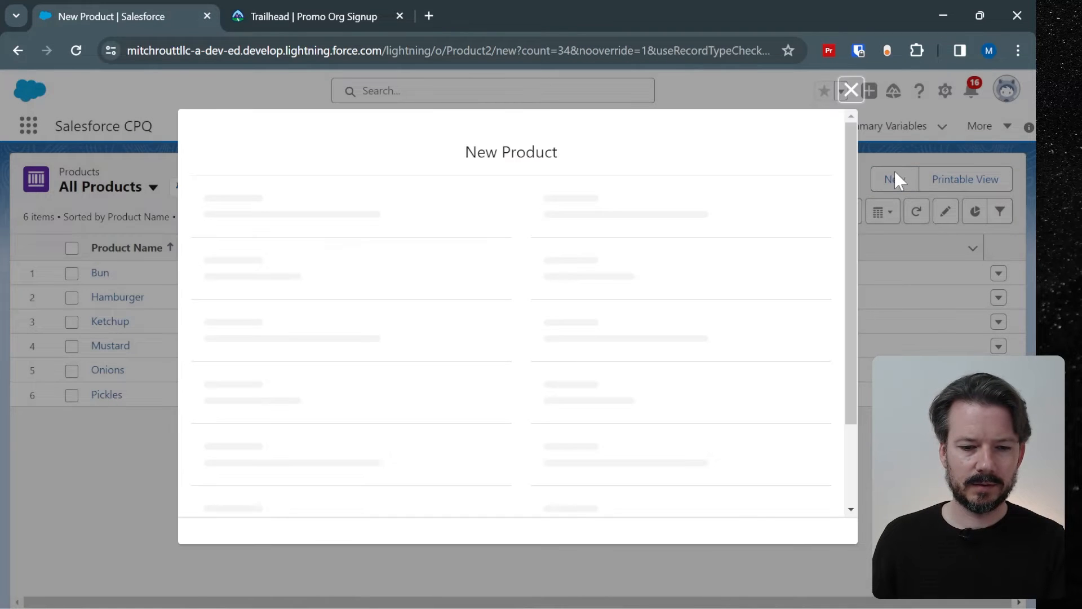
{"action": "type", "text": "Fries"}
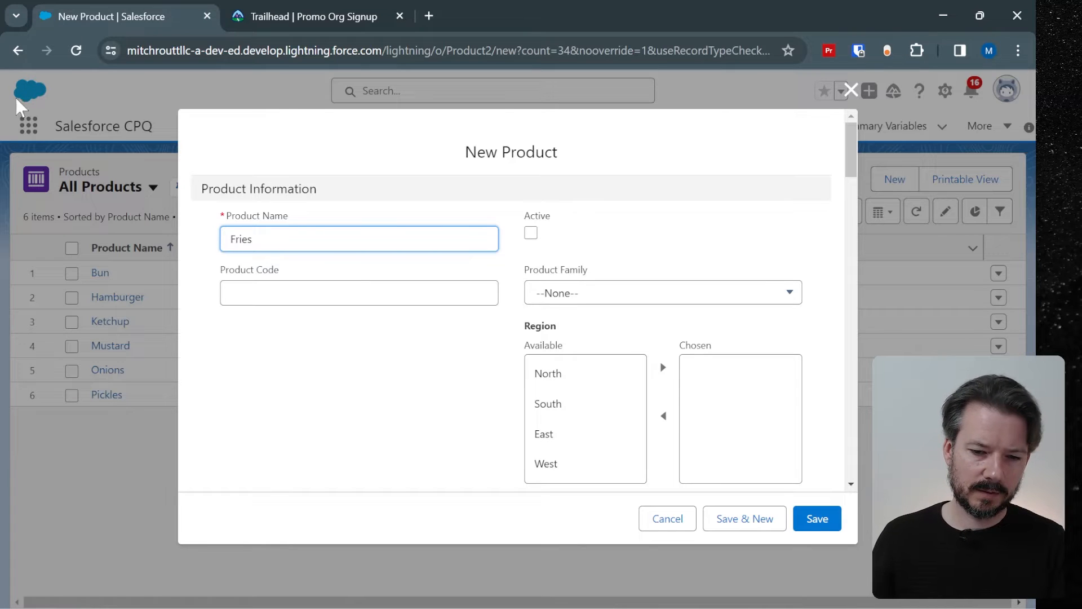
{"action": "left_click", "coordinate": [530, 232]}
{"action": "left_click", "coordinate": [817, 520]}
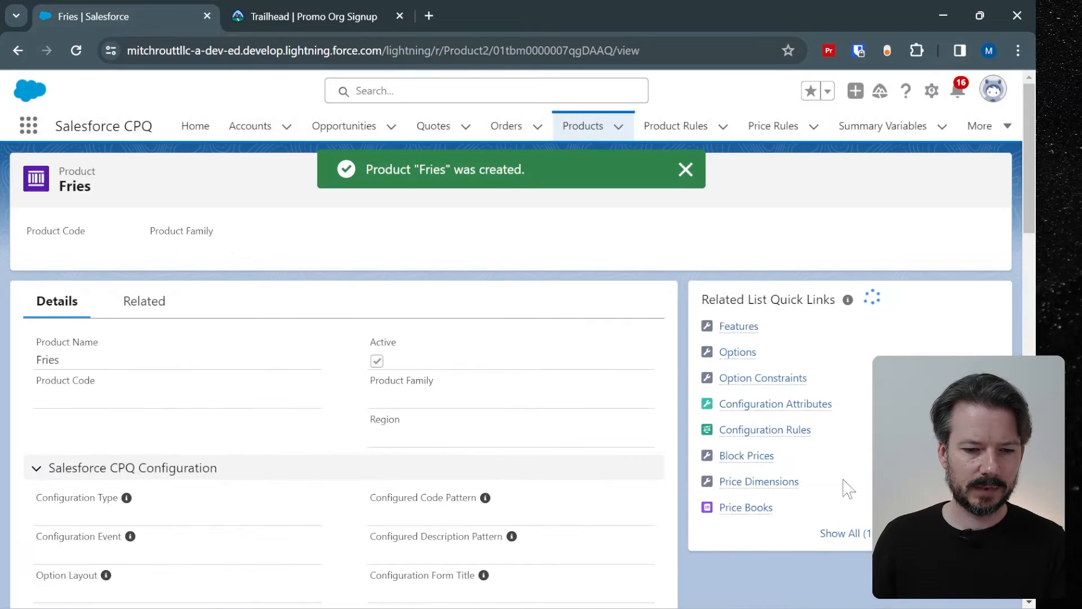
Add the Fries product to the Standard Price Book with a list price of 3.
{"action": "left_click", "coordinate": [128, 307]}
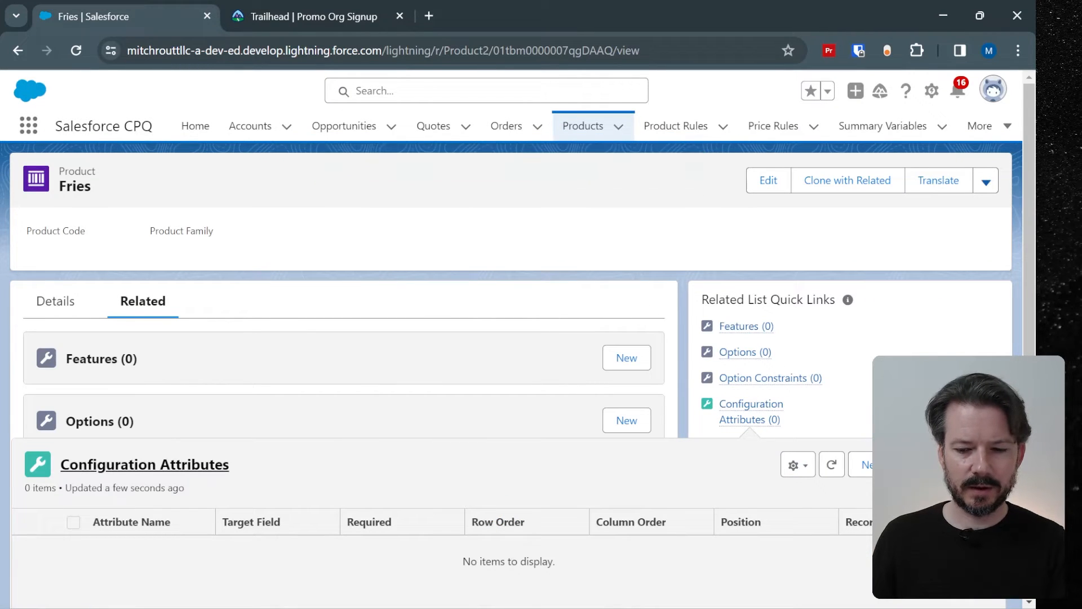
{"action": "scroll", "coordinate": [449, 309], "scroll_direction": "down", "scroll_amount": 6}
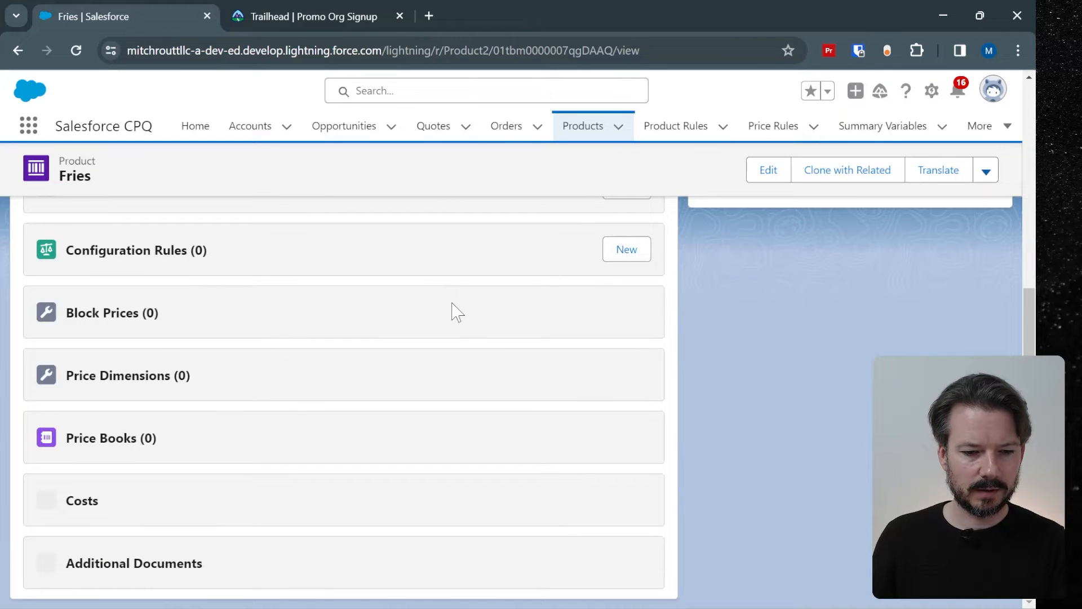
{"action": "left_click", "coordinate": [601, 439]}
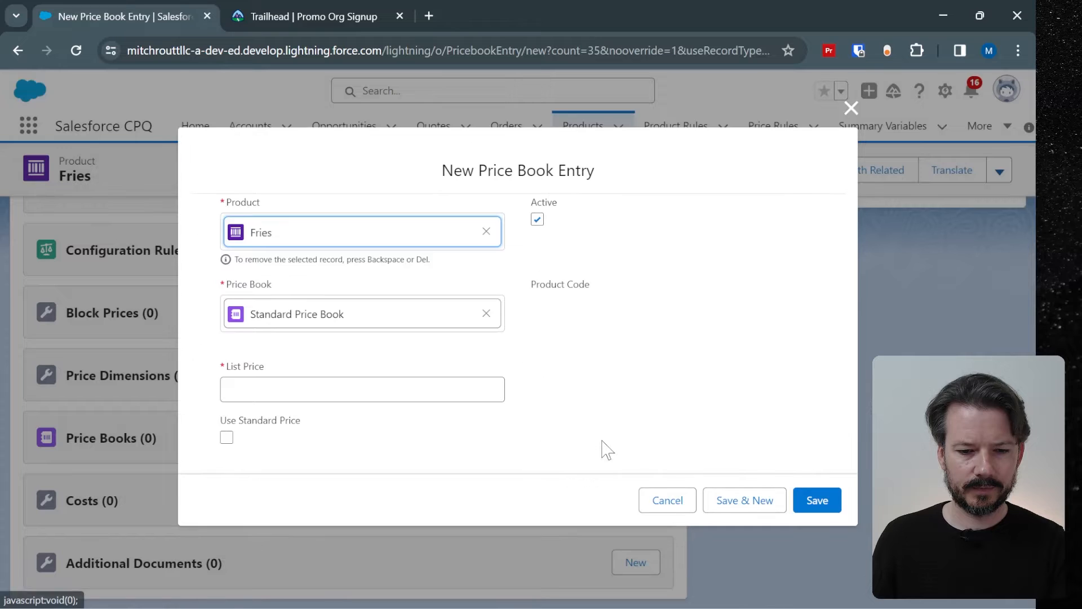
{"action": "left_click", "coordinate": [363, 389]}
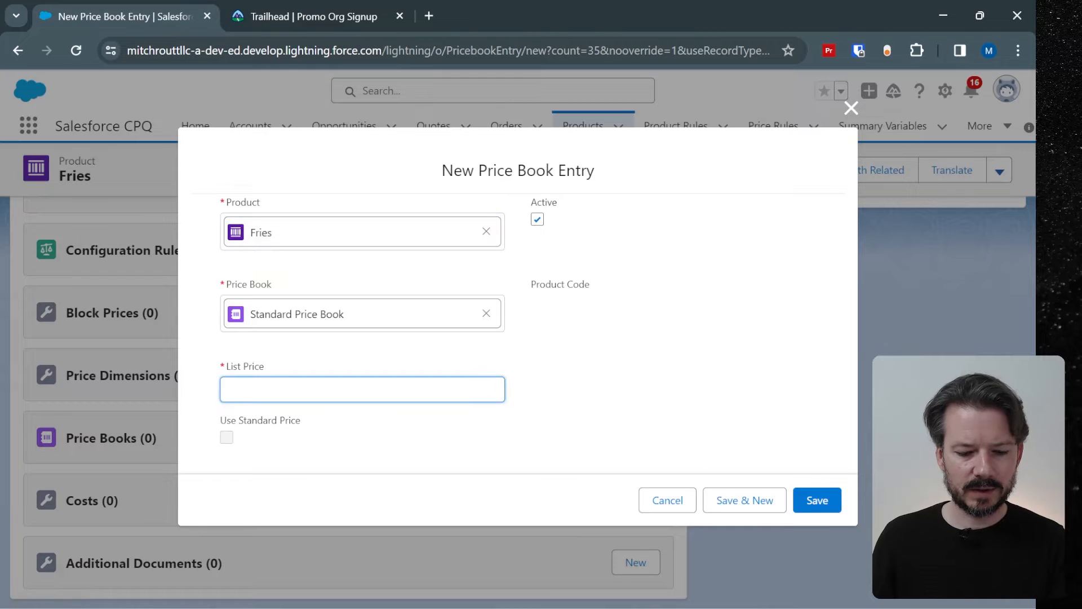
{"action": "type", "text": "3"}
{"action": "left_click", "coordinate": [833, 504]}
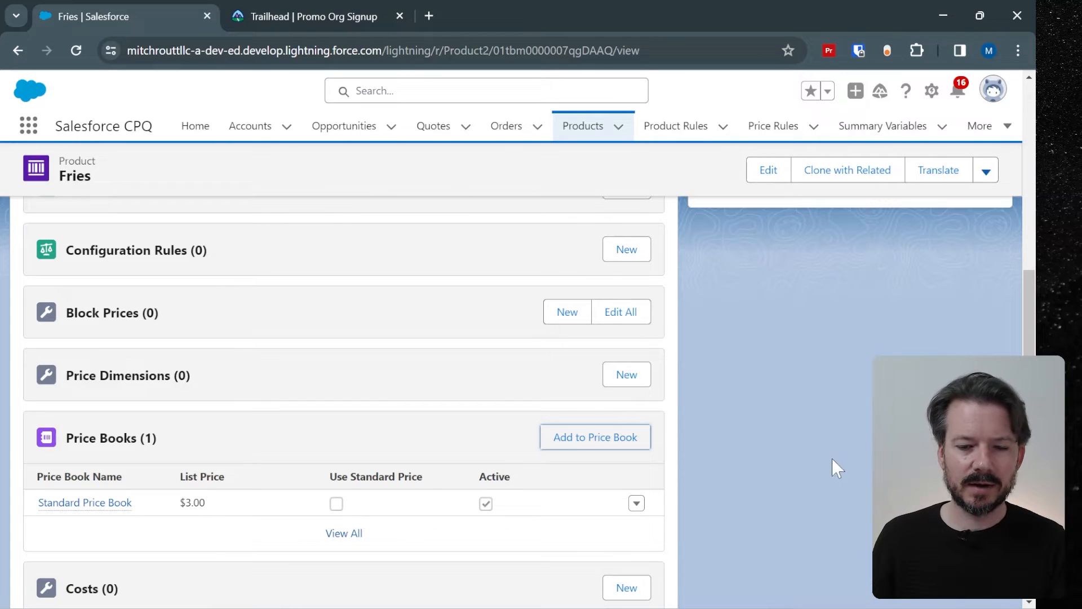
Create a new active product named Drink and save it.
{"action": "left_click", "coordinate": [620, 127]}
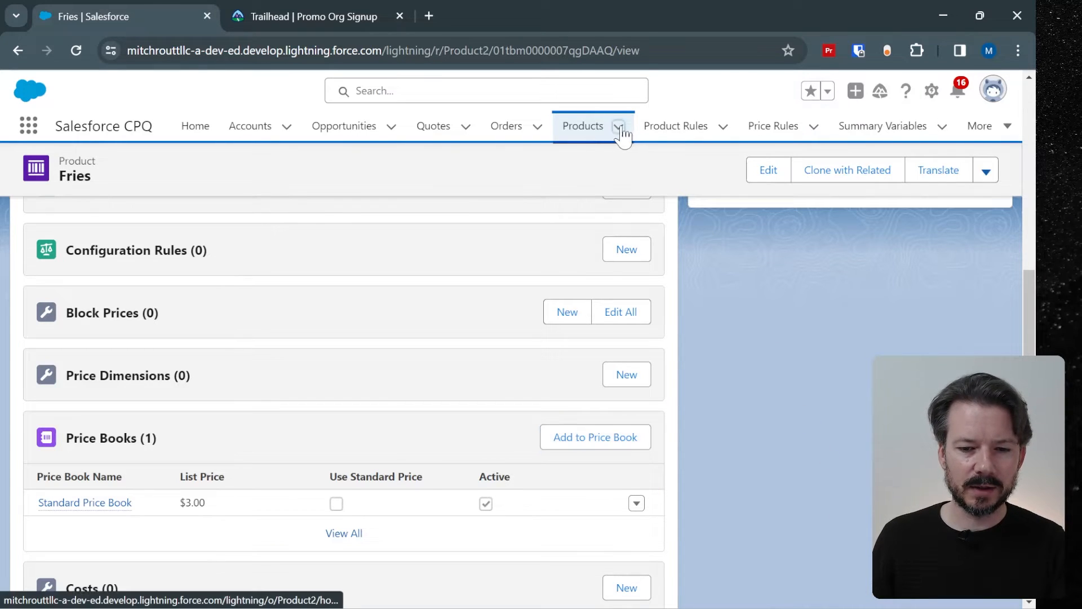
{"action": "left_click", "coordinate": [601, 154]}
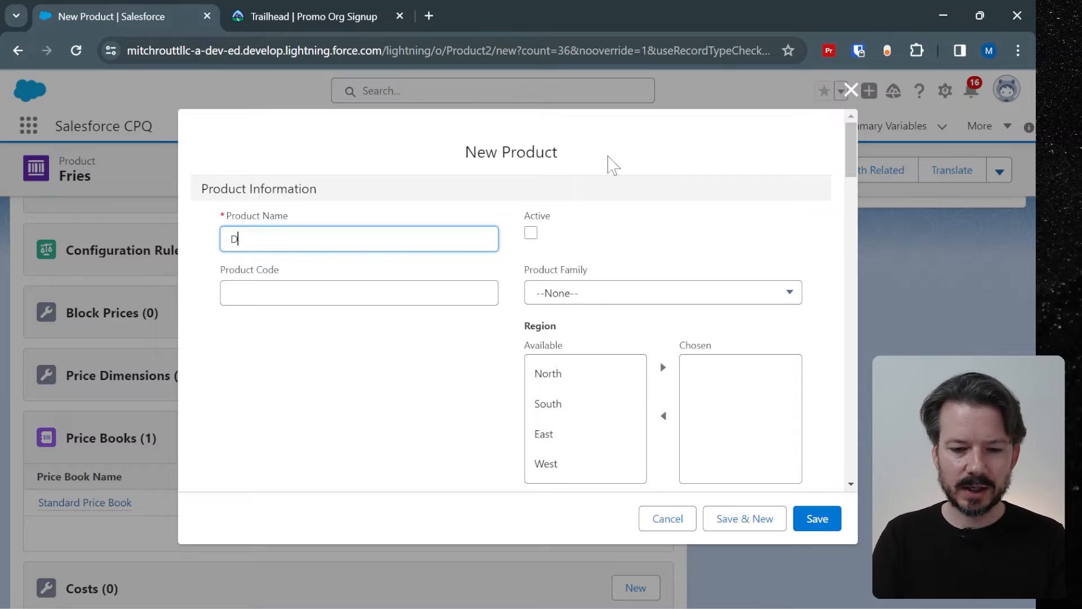
{"action": "left_click", "coordinate": [530, 233]}
{"action": "left_click", "coordinate": [817, 519]}
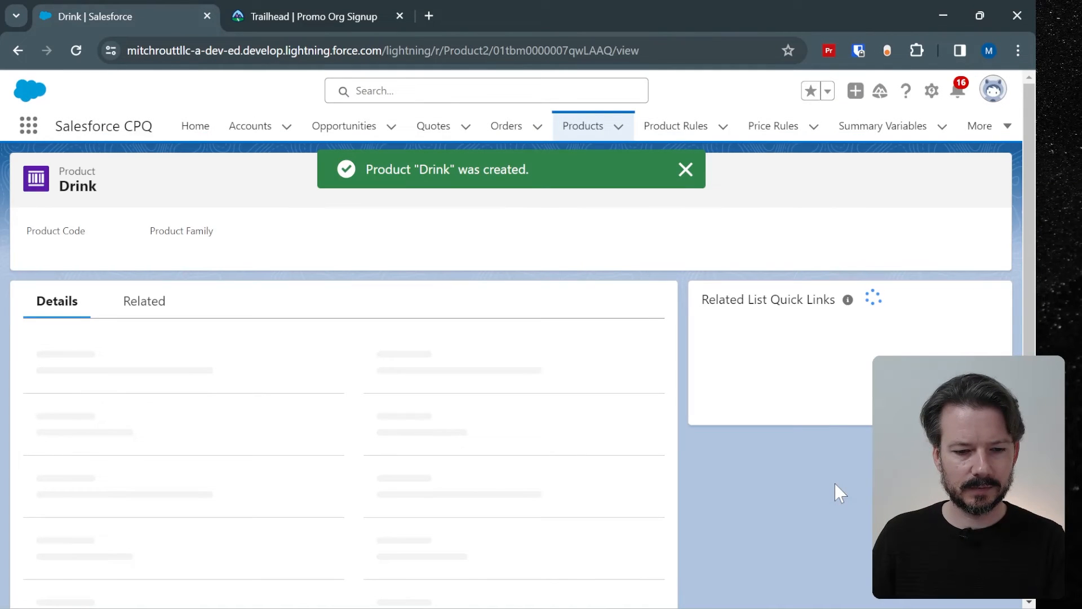
Add the Drink product to the Standard Price Book with a list price of 2.
{"action": "left_click", "coordinate": [138, 300]}
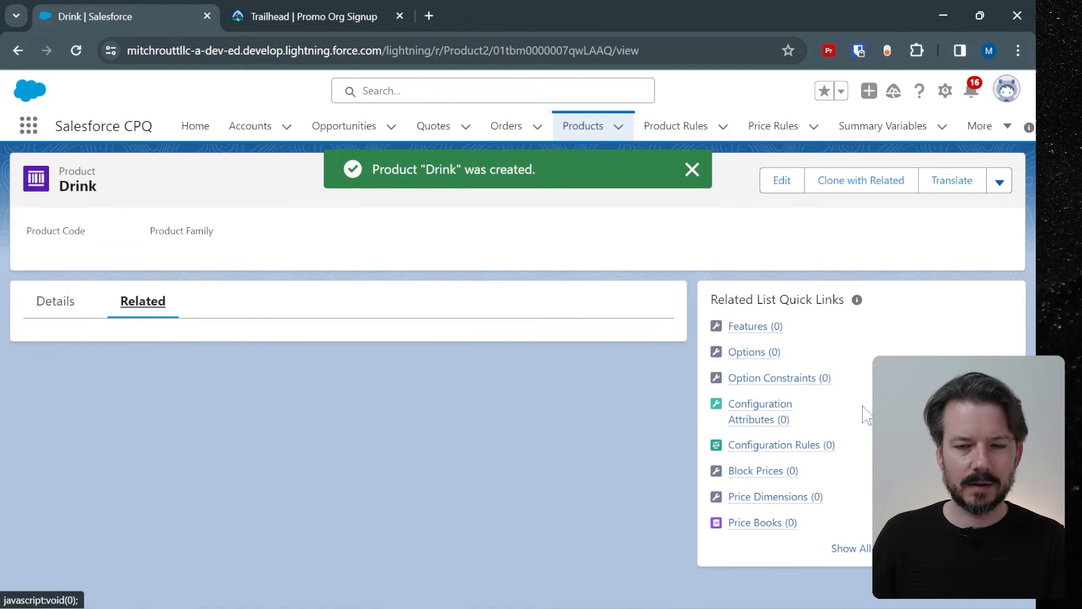
{"action": "scroll", "coordinate": [645, 380], "scroll_direction": "down", "scroll_amount": 5}
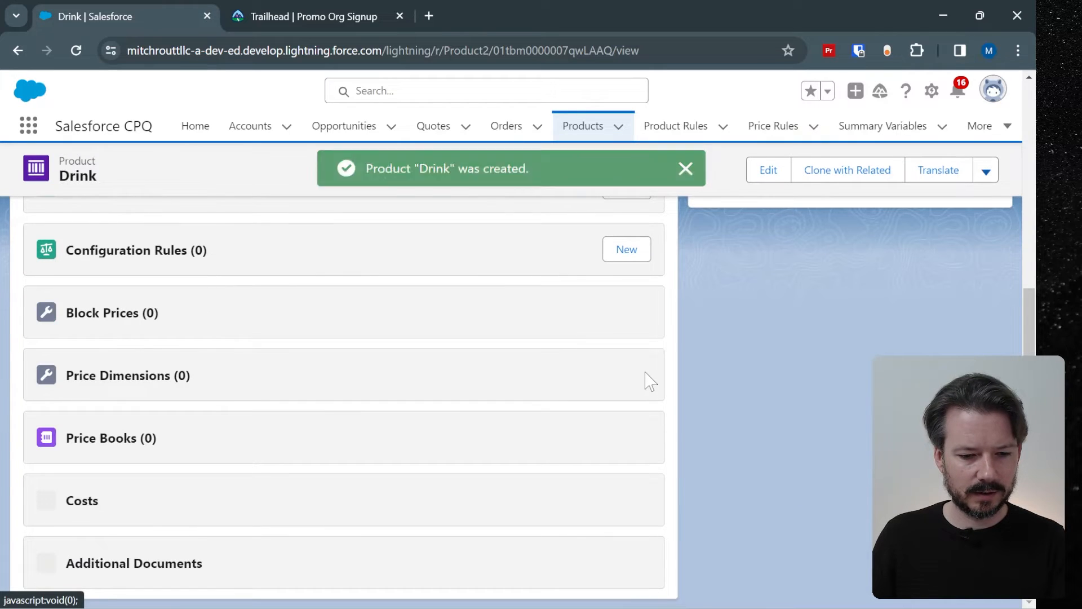
{"action": "left_click", "coordinate": [615, 440]}
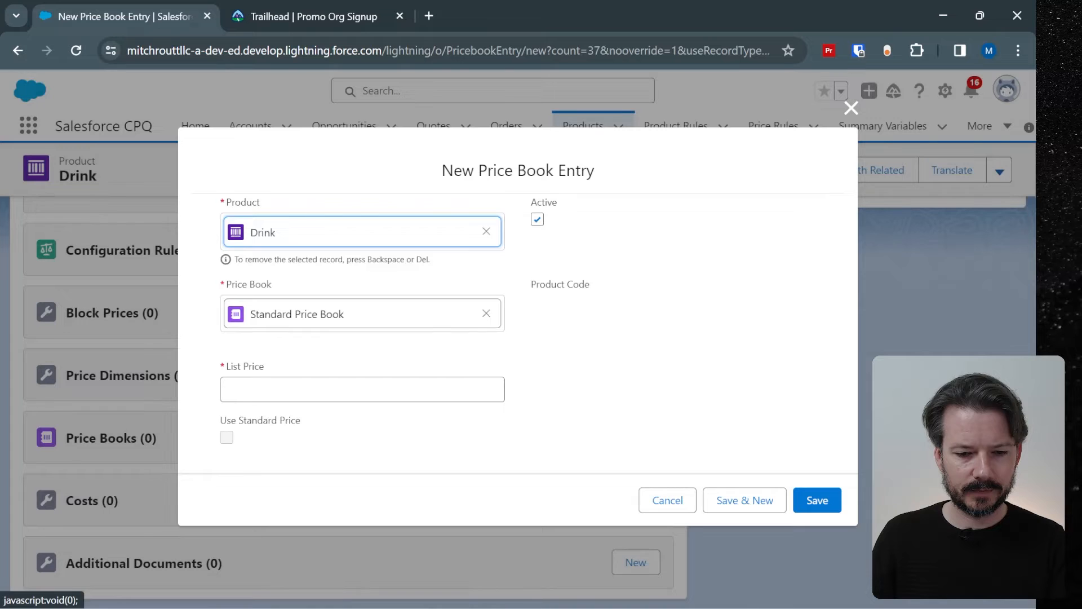
{"action": "left_click", "coordinate": [364, 390]}
{"action": "type", "text": "2"}
{"action": "left_click", "coordinate": [817, 504]}
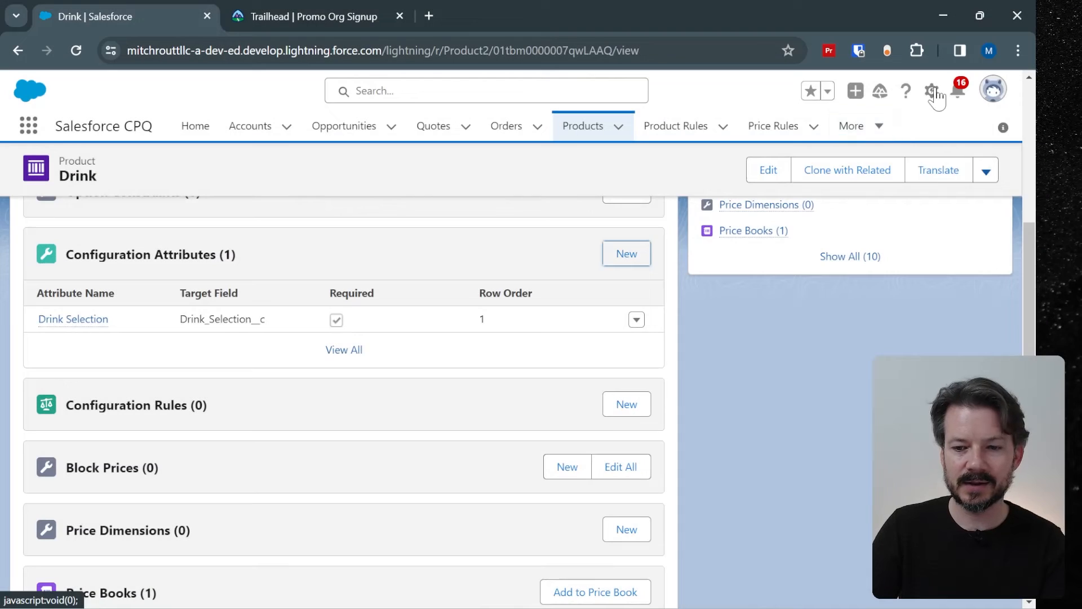
Open Salesforce Setup and find the Product Option object among the managed objects to view its details.
{"action": "left_click", "coordinate": [933, 92]}
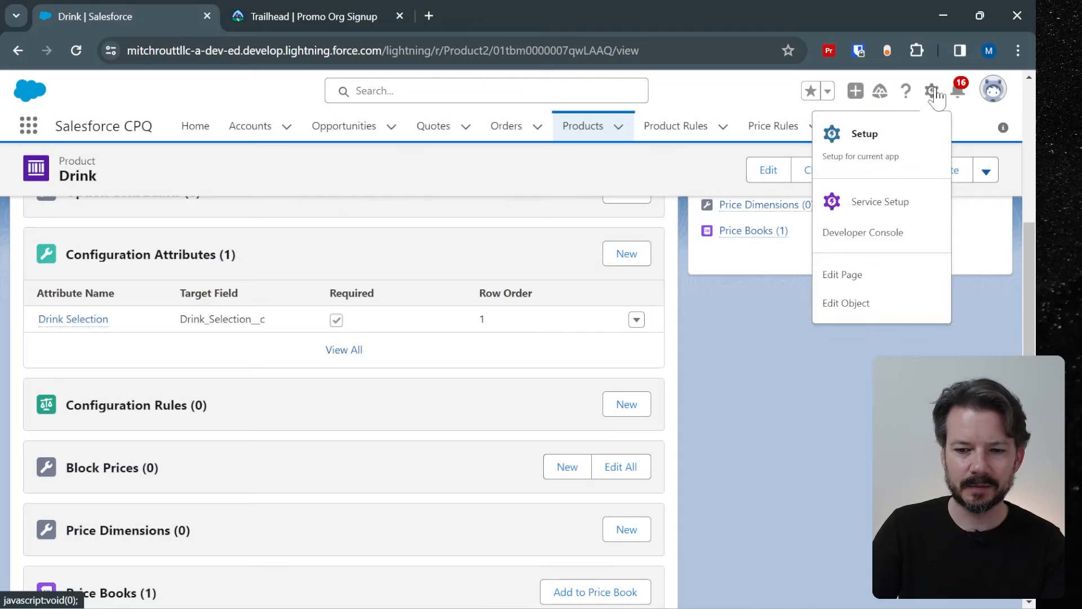
{"action": "left_click", "coordinate": [924, 136]}
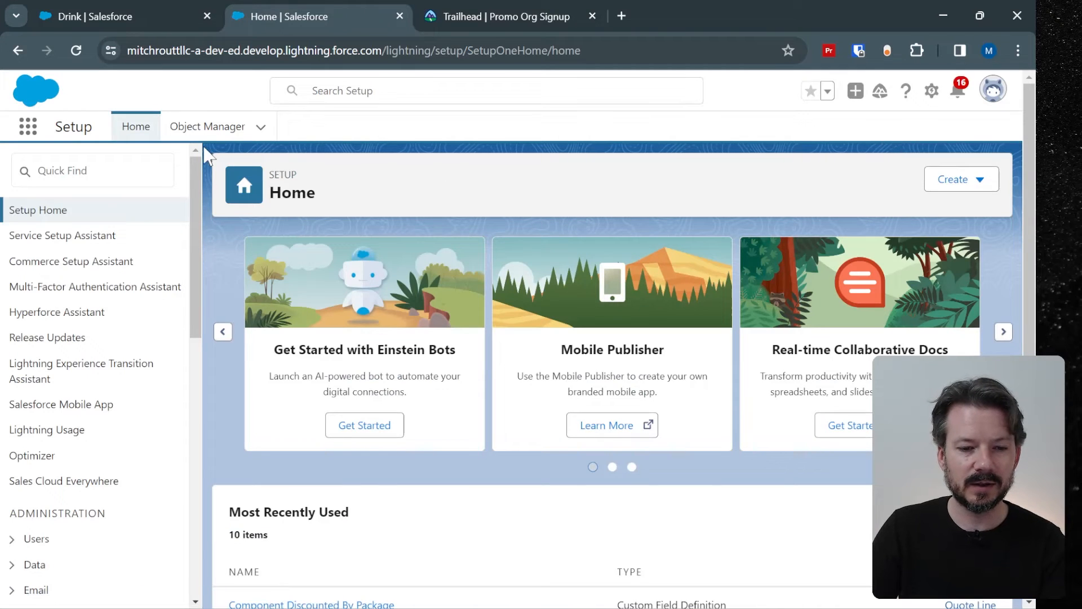
{"action": "left_click", "coordinate": [223, 136]}
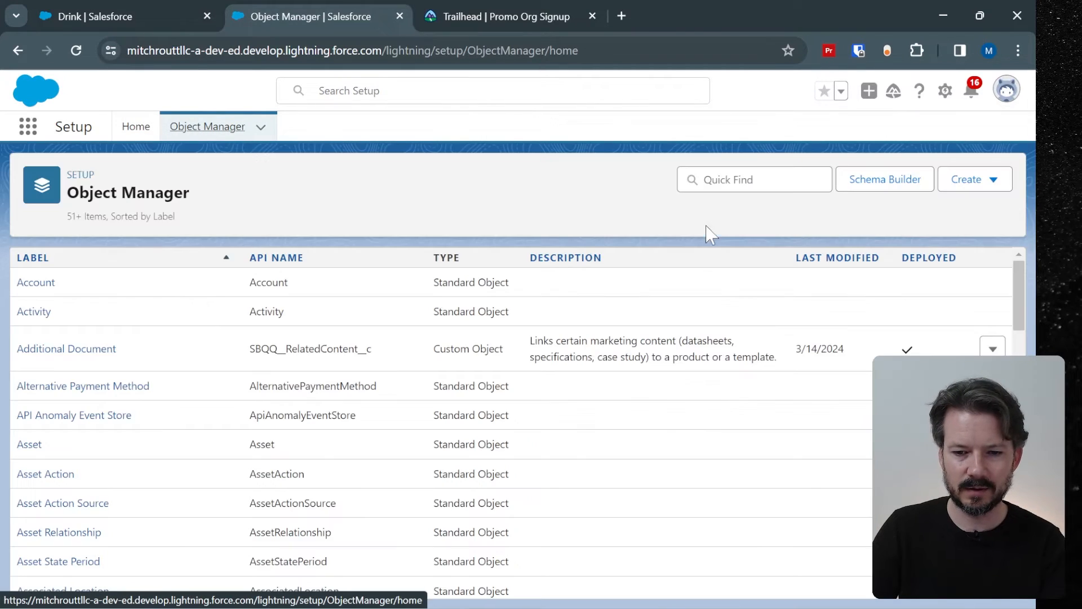
{"action": "left_click", "coordinate": [732, 179]}
{"action": "type", "text": "product option"}
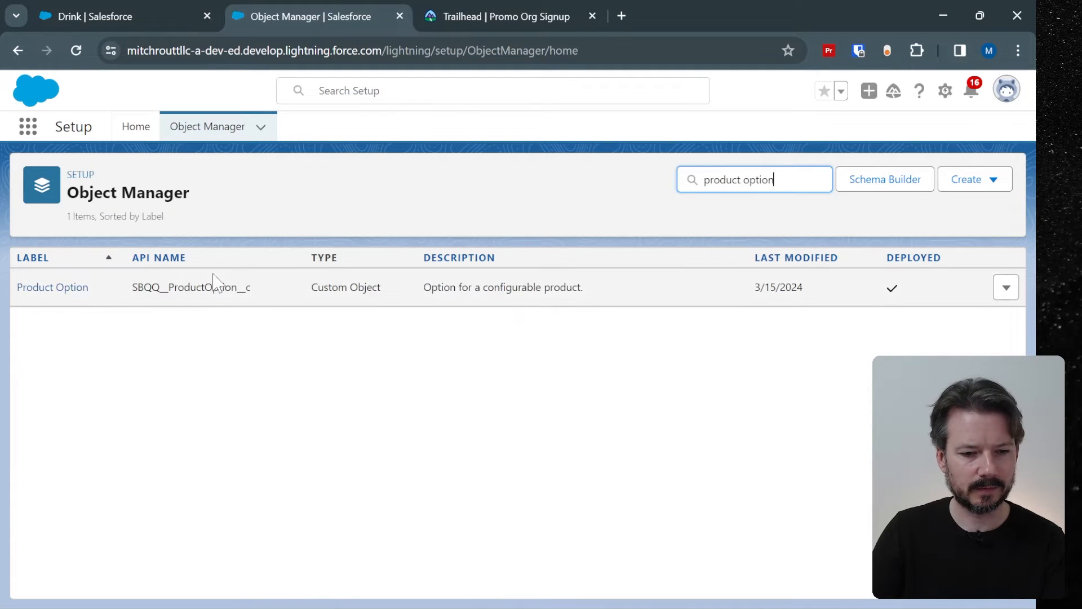
{"action": "left_click", "coordinate": [72, 293]}
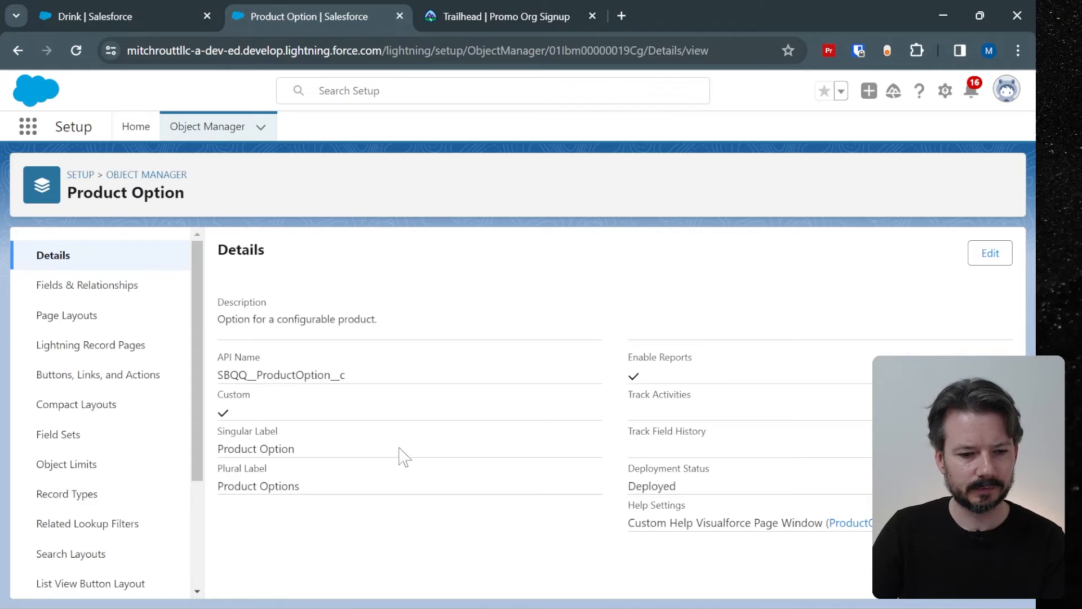
Start a new custom field on the Product Option object with Picklist as its data type.
{"action": "left_click", "coordinate": [90, 296]}
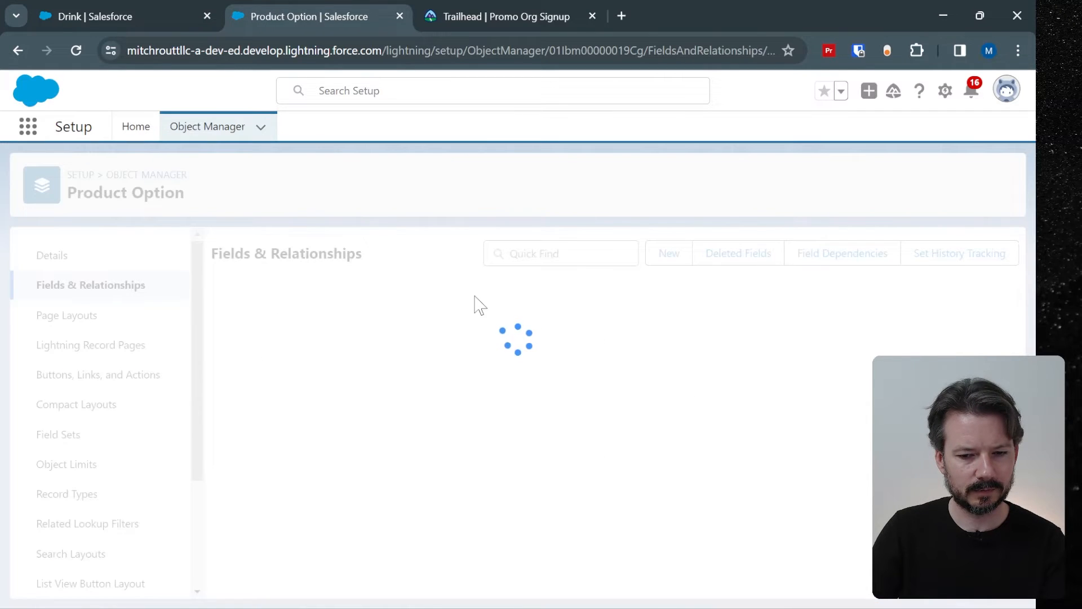
{"action": "left_click", "coordinate": [667, 255]}
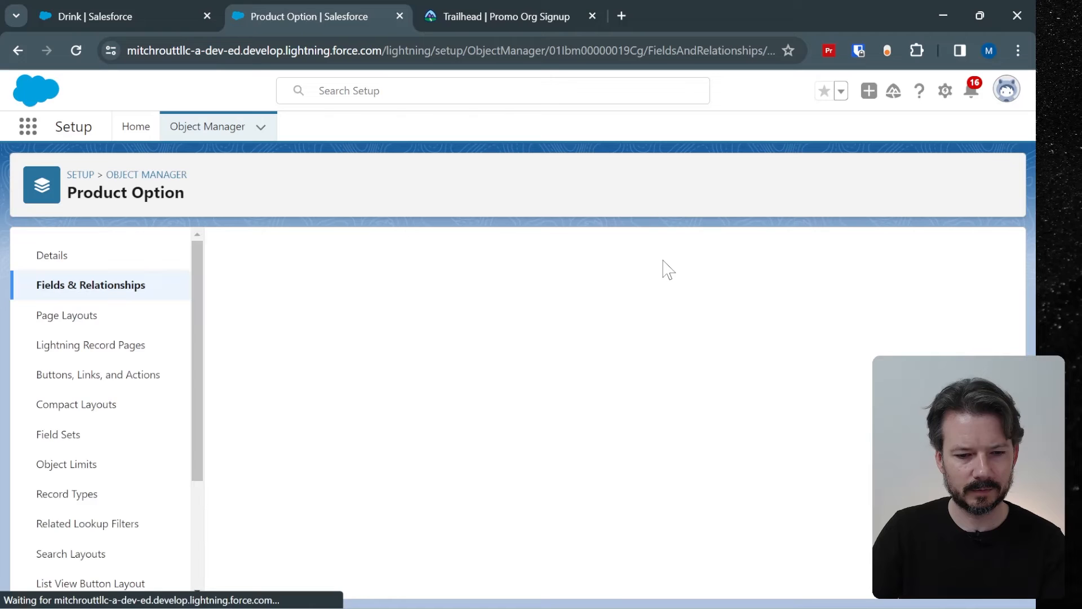
{"action": "scroll", "coordinate": [666, 358], "scroll_direction": "down", "scroll_amount": 6}
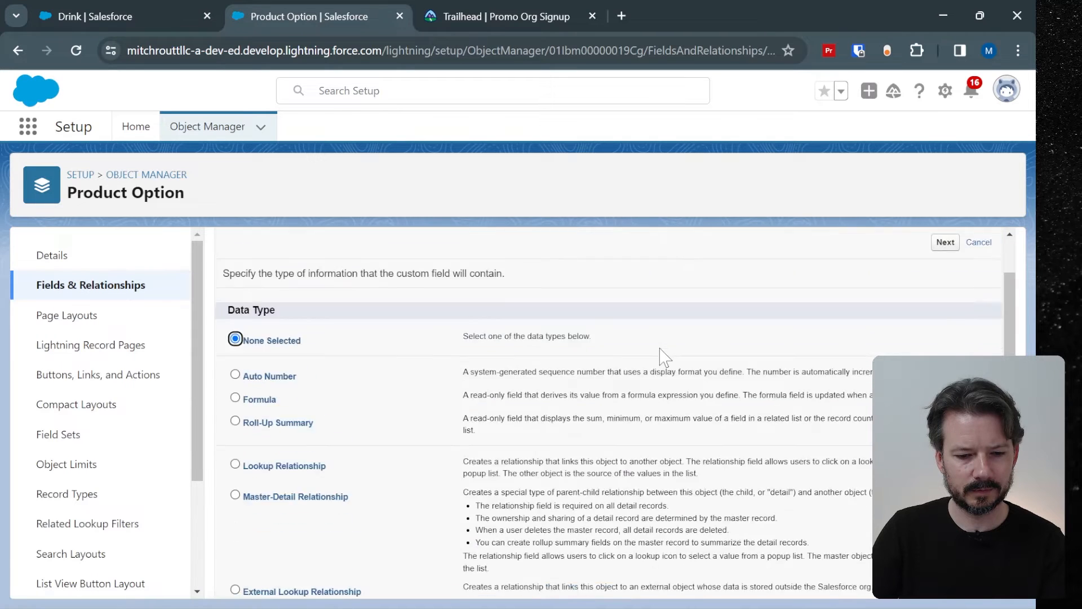
{"action": "scroll", "coordinate": [357, 405], "scroll_direction": "down", "scroll_amount": 3}
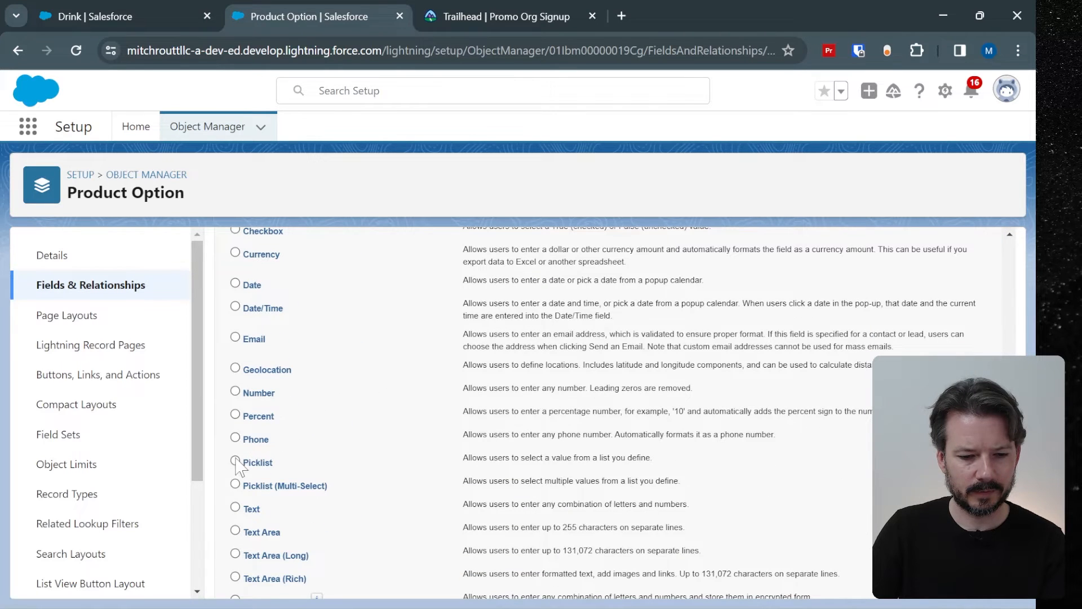
{"action": "scroll", "coordinate": [490, 372], "scroll_direction": "down", "scroll_amount": 2}
{"action": "scroll", "coordinate": [663, 333], "scroll_direction": "up", "scroll_amount": 10}
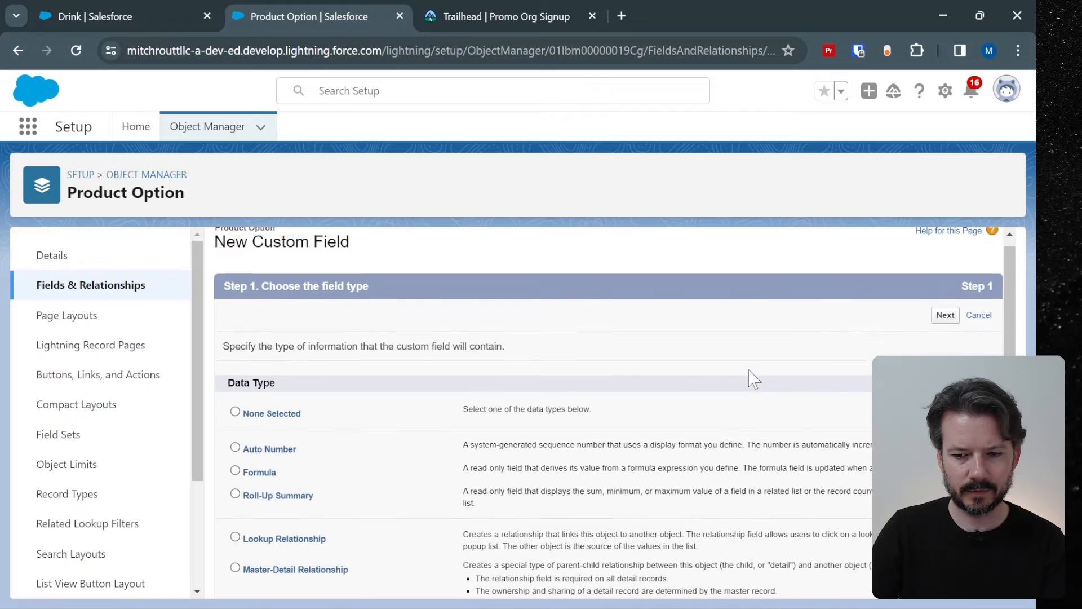
{"action": "left_click", "coordinate": [941, 331]}
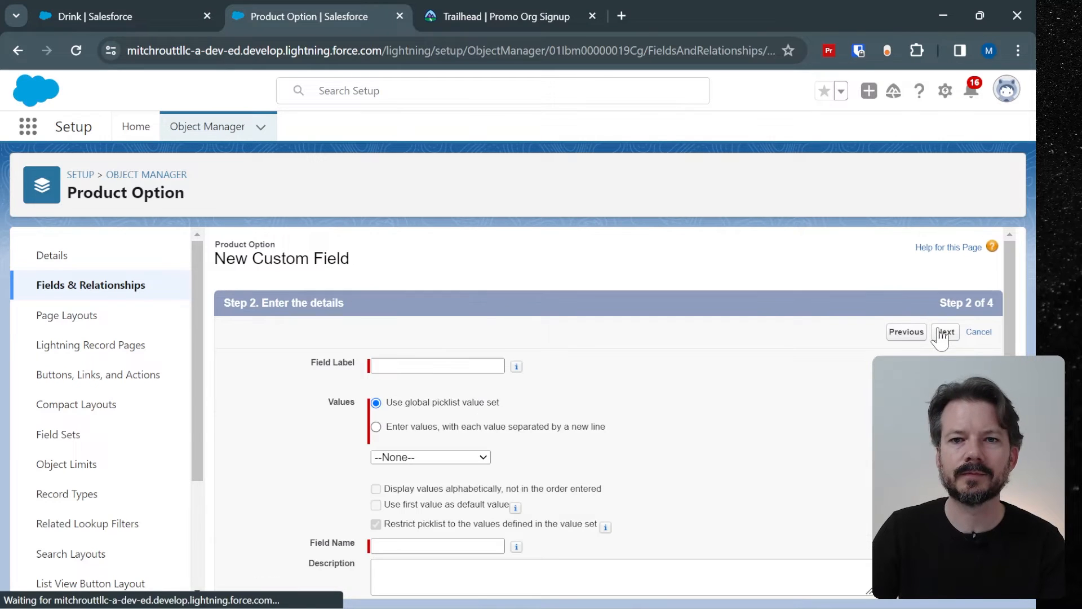
Label the picklist field Drink Selection and define its own values: Cola, Orange Soda, Lemon Lime Soda, Iced Tea and Lemonade.
{"action": "left_click", "coordinate": [476, 402]}
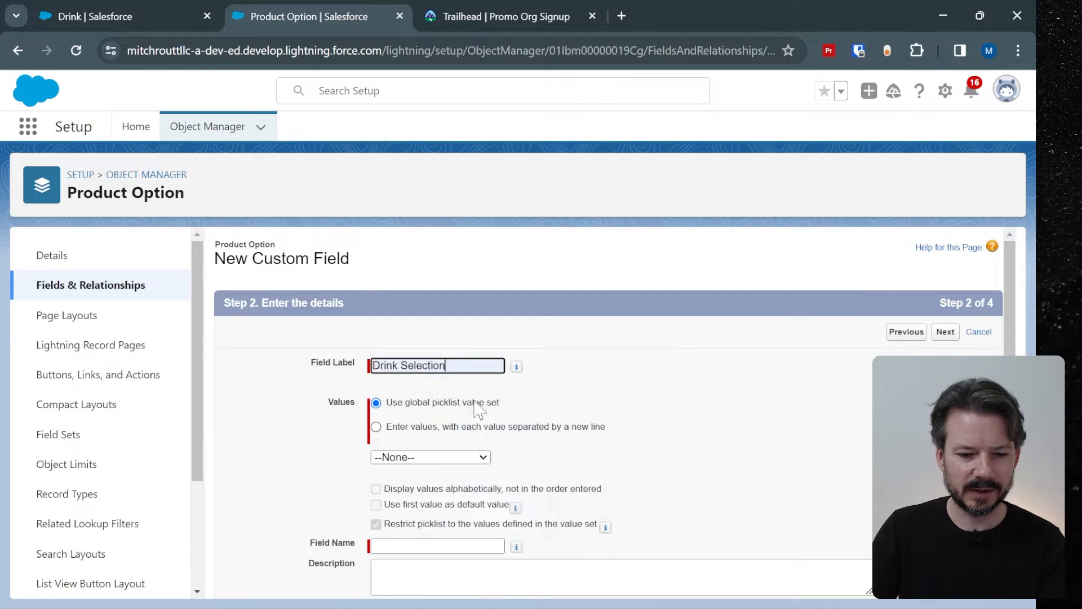
{"action": "scroll", "coordinate": [769, 360], "scroll_direction": "down", "scroll_amount": 1}
{"action": "left_click", "coordinate": [376, 346]}
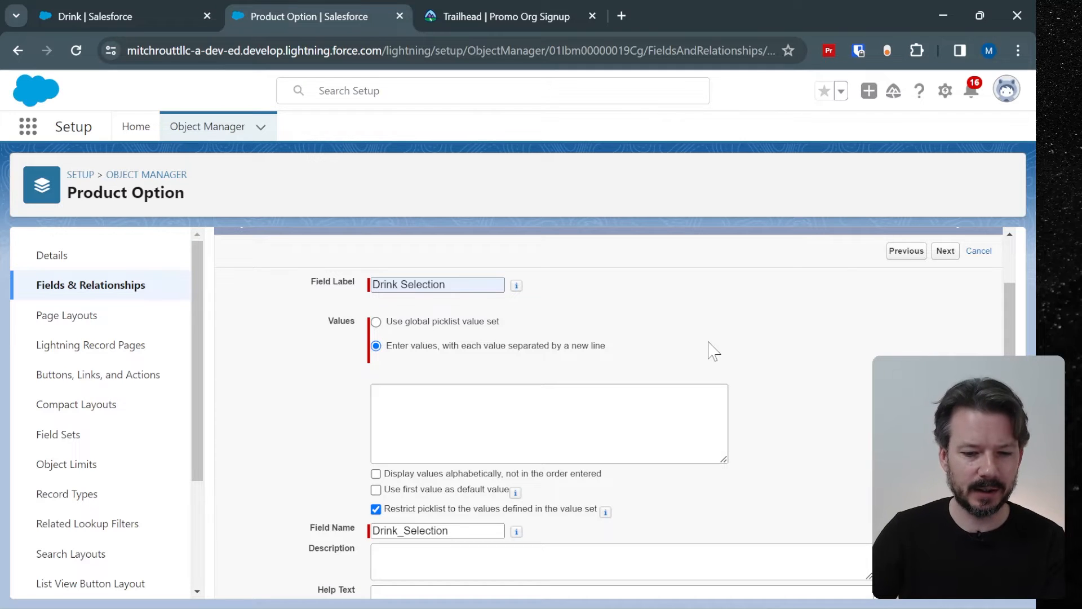
{"action": "left_click", "coordinate": [716, 406]}
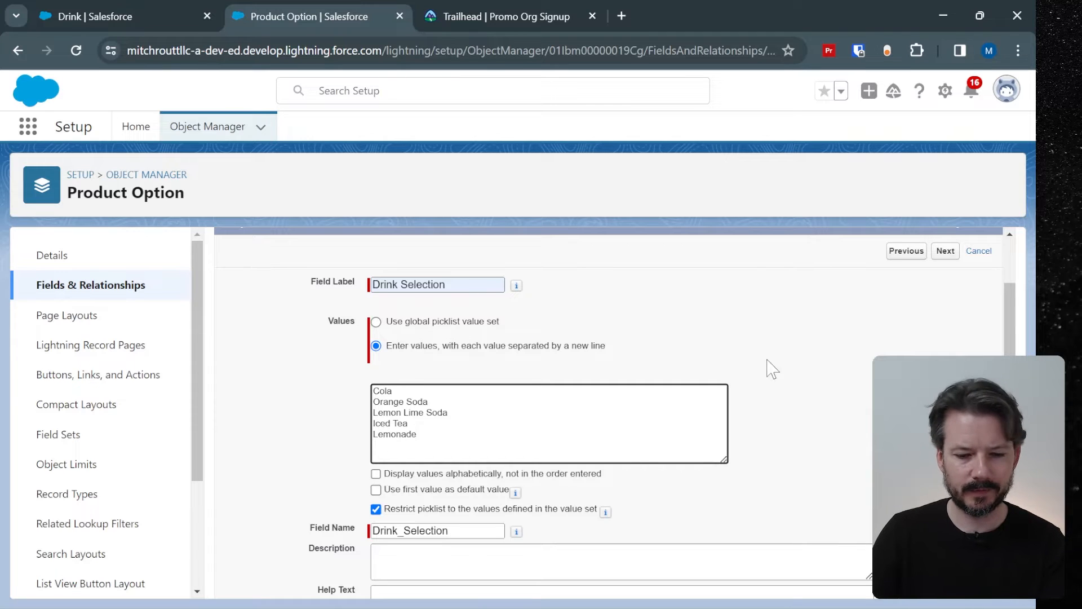
Accept the default field-level security and page layouts for the Drink Selection field and save it on Product Option.
{"action": "left_click", "coordinate": [946, 251]}
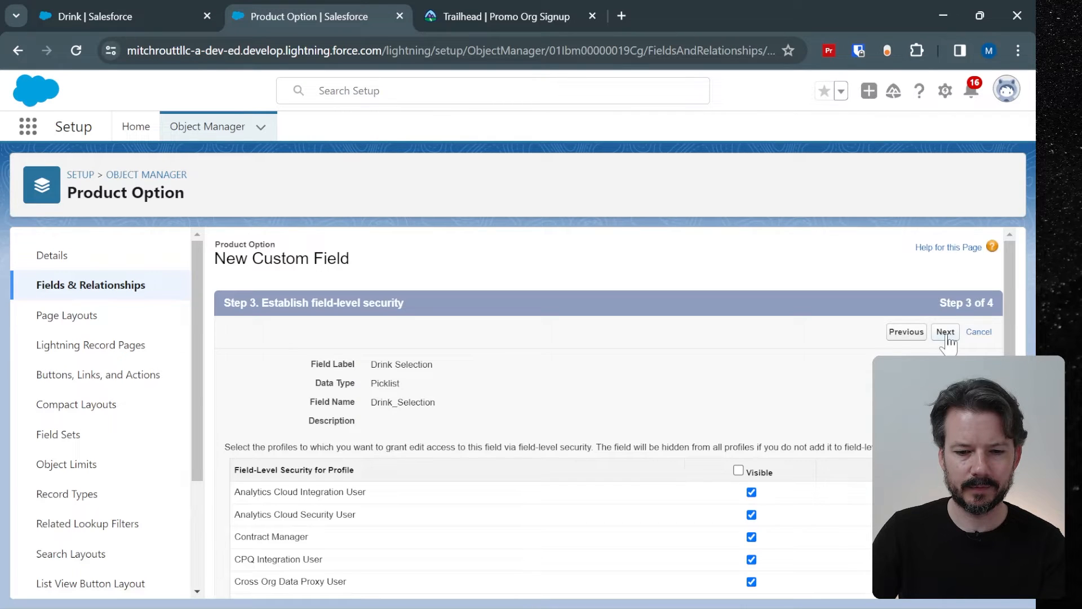
{"action": "left_click", "coordinate": [946, 335]}
{"action": "left_click", "coordinate": [942, 332]}
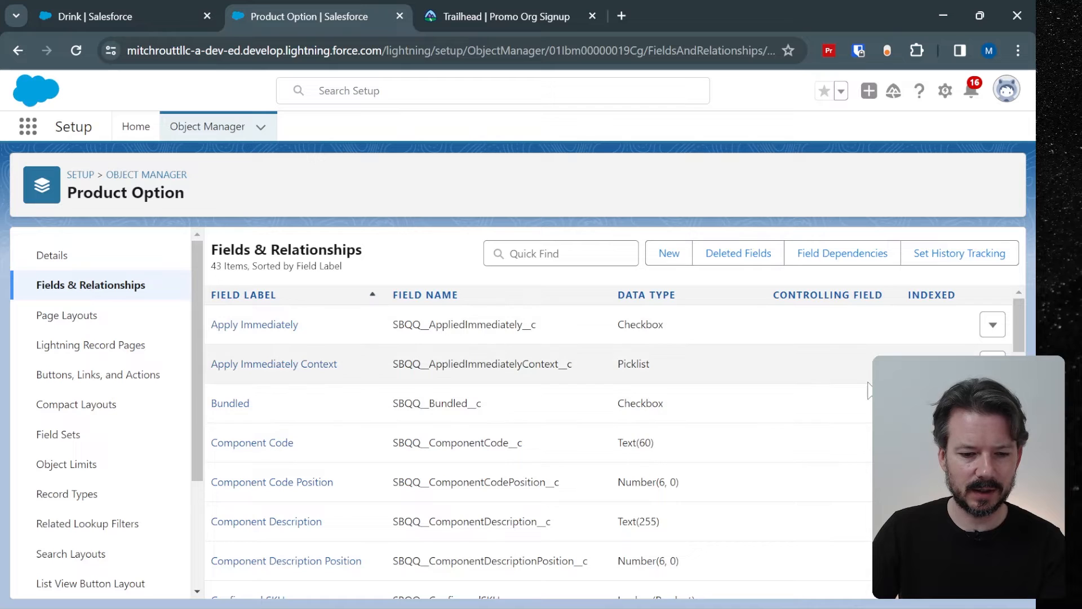
Promote the Drink Selection field's picklist values to a global value set labelled Drink Selection List.
{"action": "scroll", "coordinate": [879, 377], "scroll_direction": "down", "scroll_amount": 5}
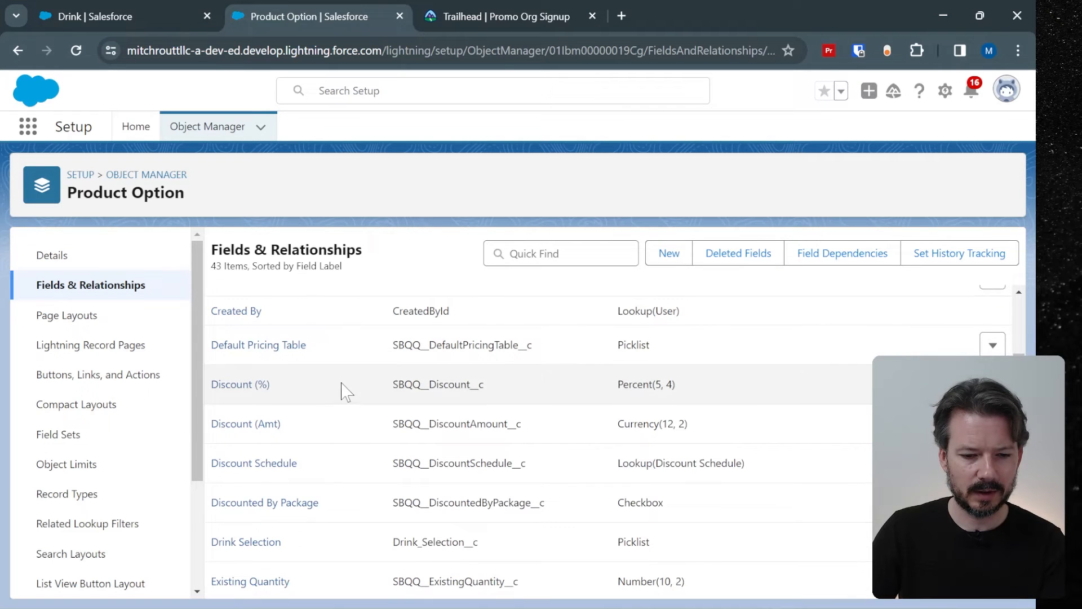
{"action": "left_click", "coordinate": [258, 543]}
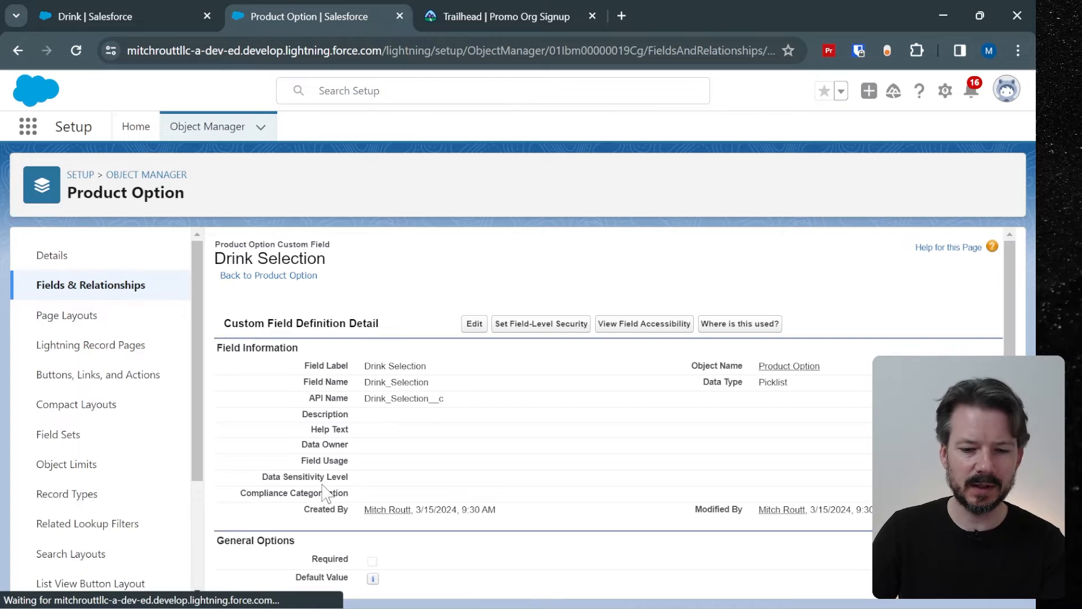
{"action": "left_click", "coordinate": [474, 322]}
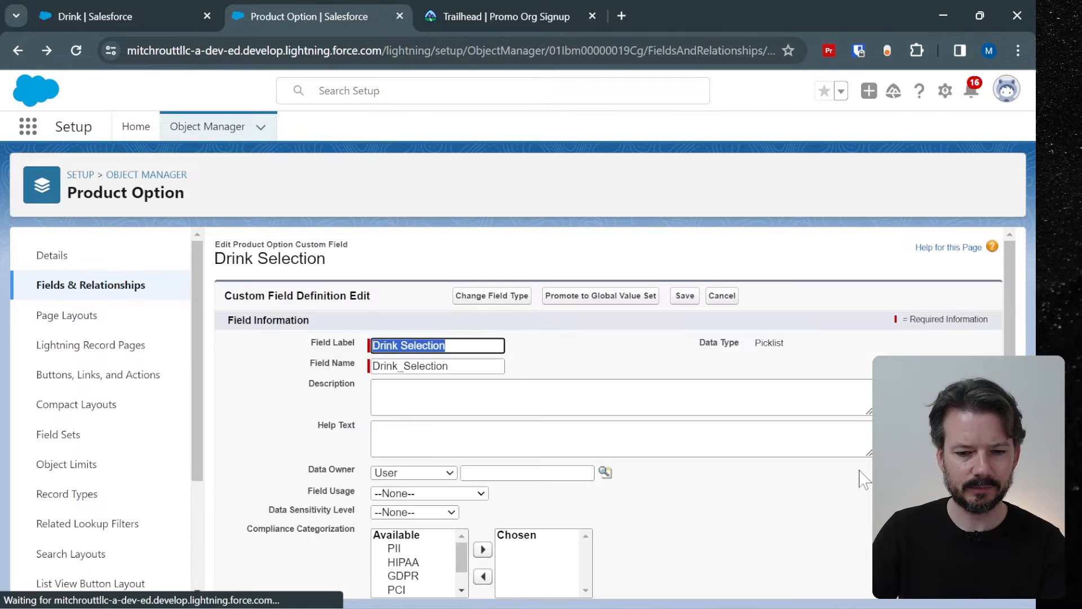
{"action": "left_click", "coordinate": [600, 301]}
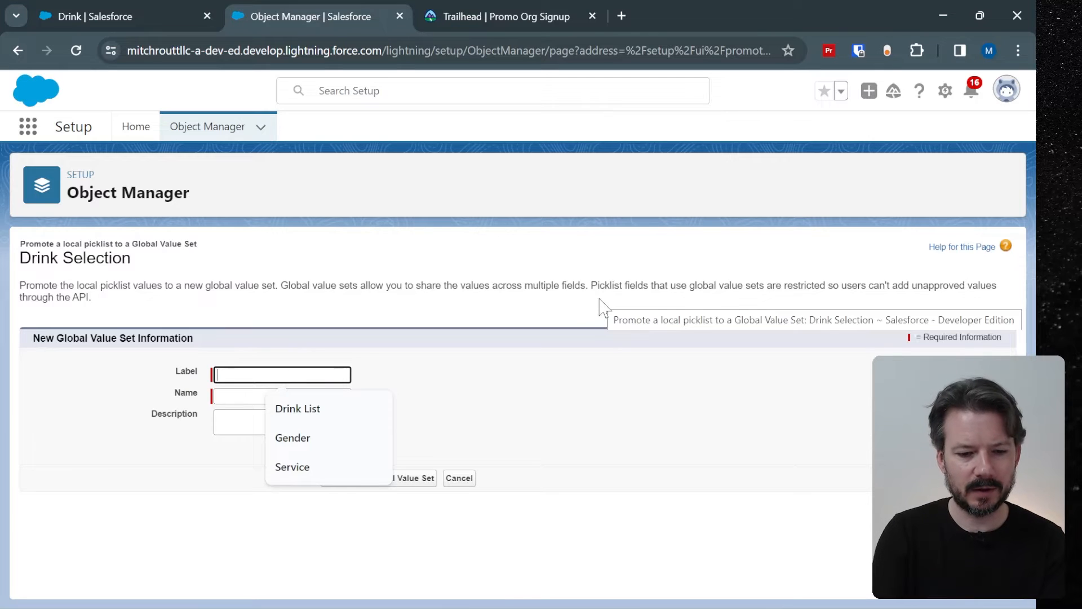
{"action": "type", "text": "Drink Selection List"}
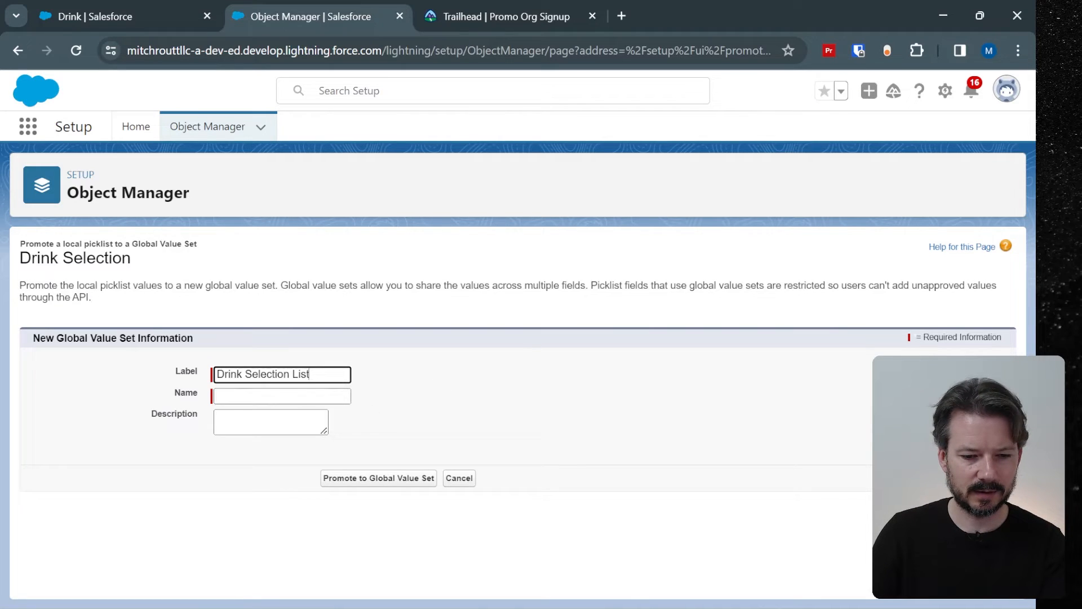
{"action": "key", "text": "Tab"}
{"action": "left_click", "coordinate": [394, 483]}
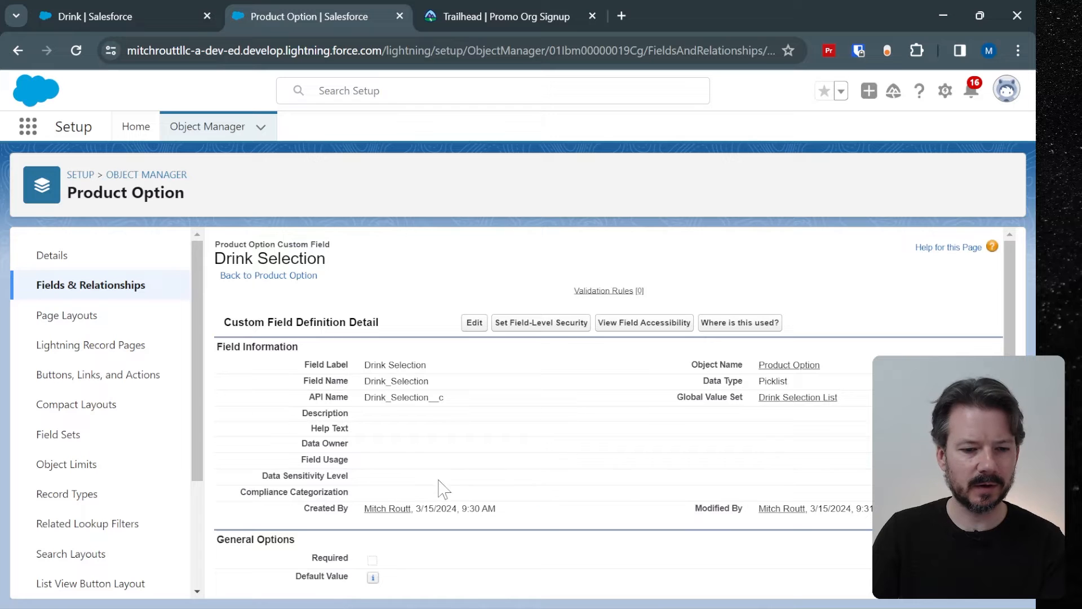
Find the Quote Line object among the managed objects and open its fields and relationships.
{"action": "left_click", "coordinate": [159, 175]}
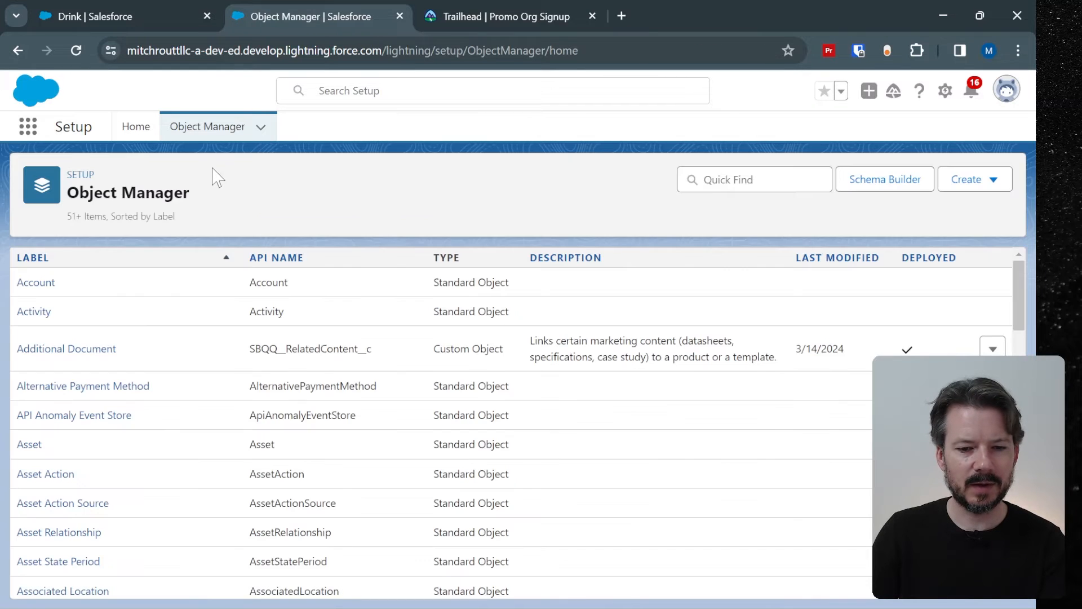
{"action": "left_click", "coordinate": [755, 179]}
{"action": "type", "text": "quote line"}
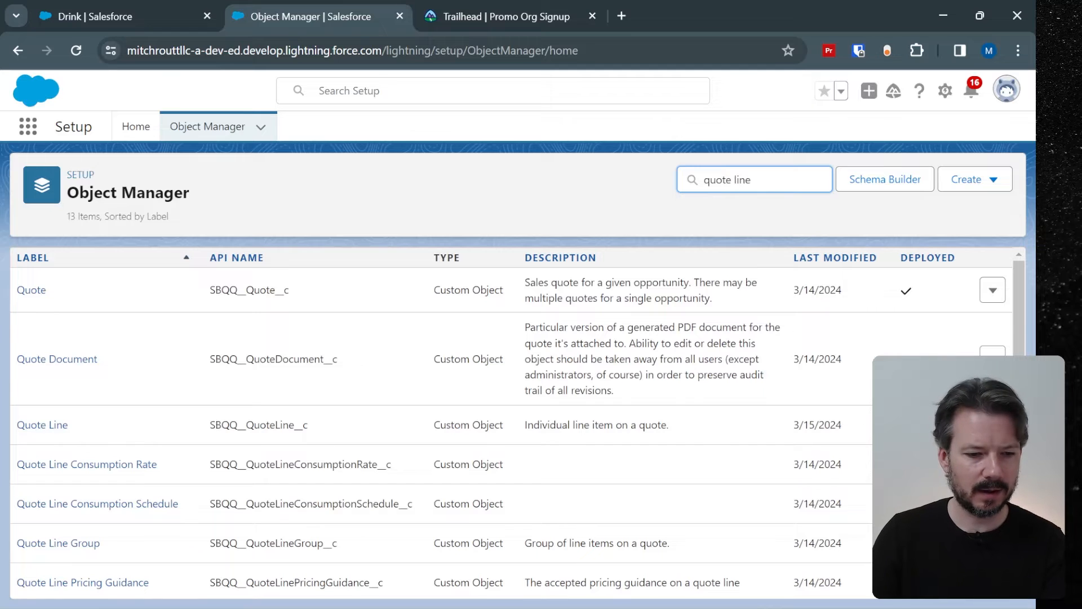
{"action": "left_click", "coordinate": [53, 290]}
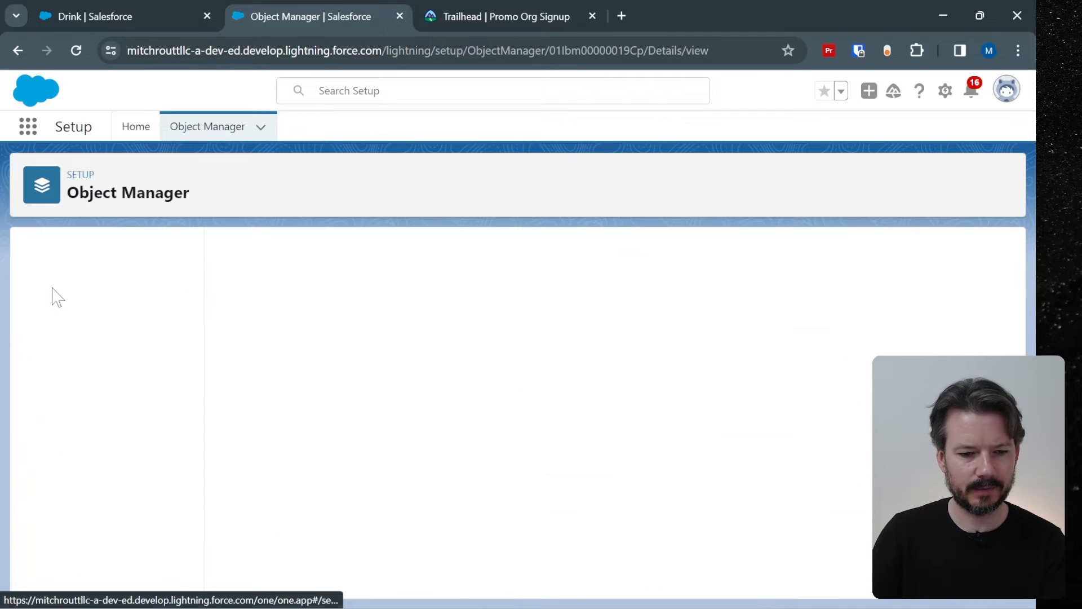
{"action": "left_click", "coordinate": [90, 291]}
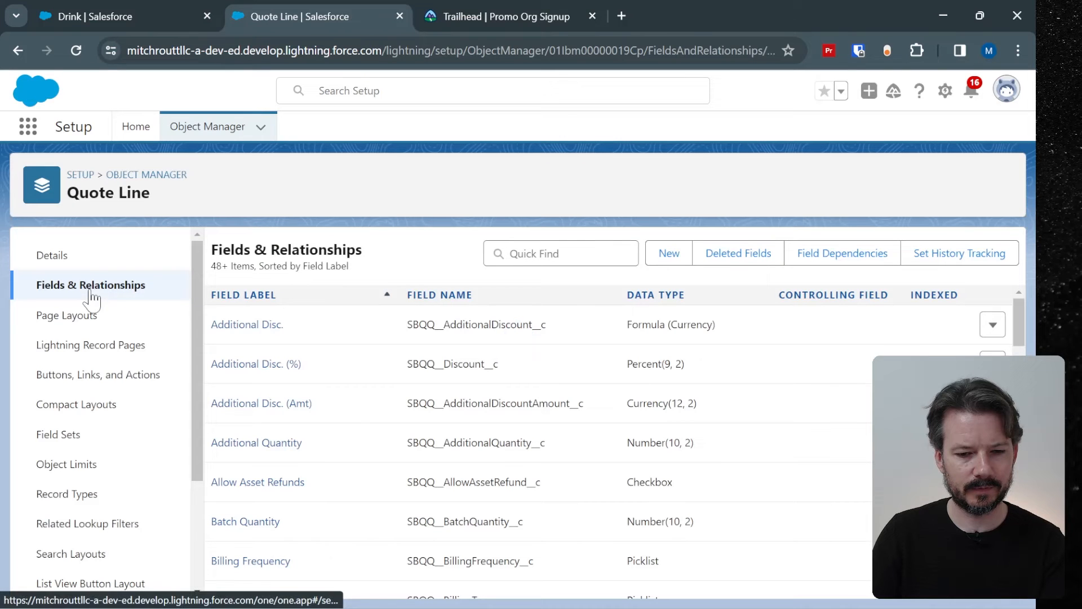
Start a new custom field on the Quote Line object with Picklist as its data type.
{"action": "left_click", "coordinate": [668, 257]}
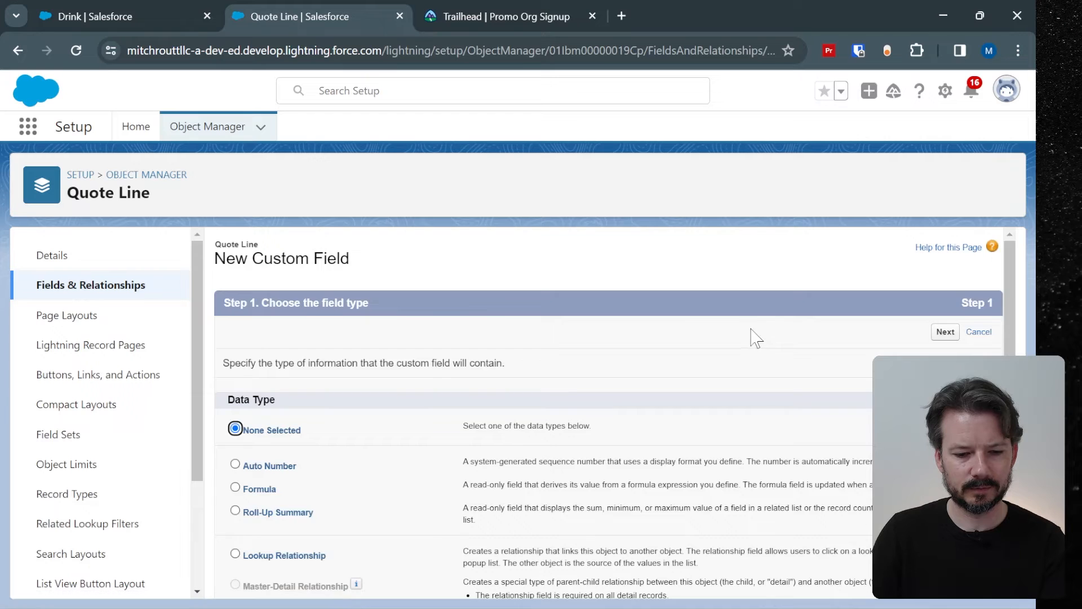
{"action": "scroll", "coordinate": [754, 338], "scroll_direction": "down", "scroll_amount": 8}
{"action": "scroll", "coordinate": [401, 389], "scroll_direction": "down", "scroll_amount": 2}
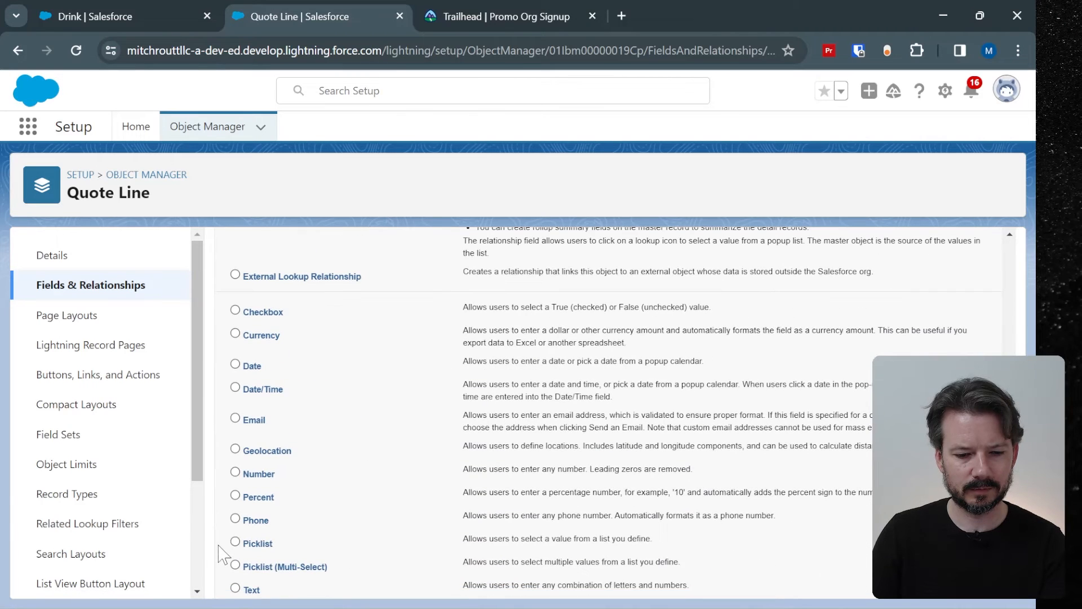
{"action": "left_click", "coordinate": [235, 542]}
{"action": "scroll", "coordinate": [772, 355], "scroll_direction": "up", "scroll_amount": 10}
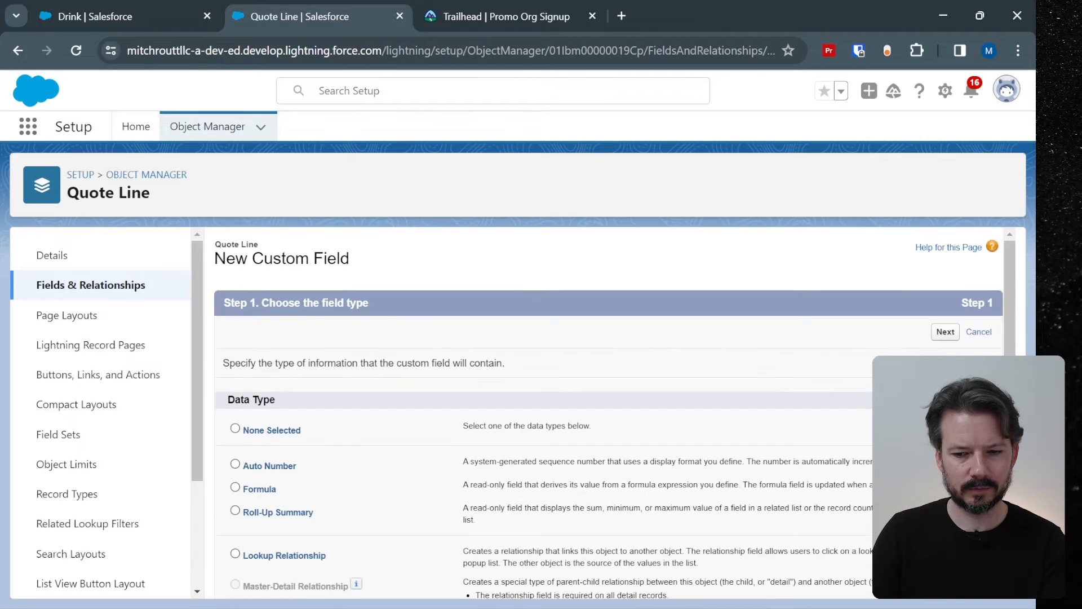
{"action": "left_click", "coordinate": [945, 332]}
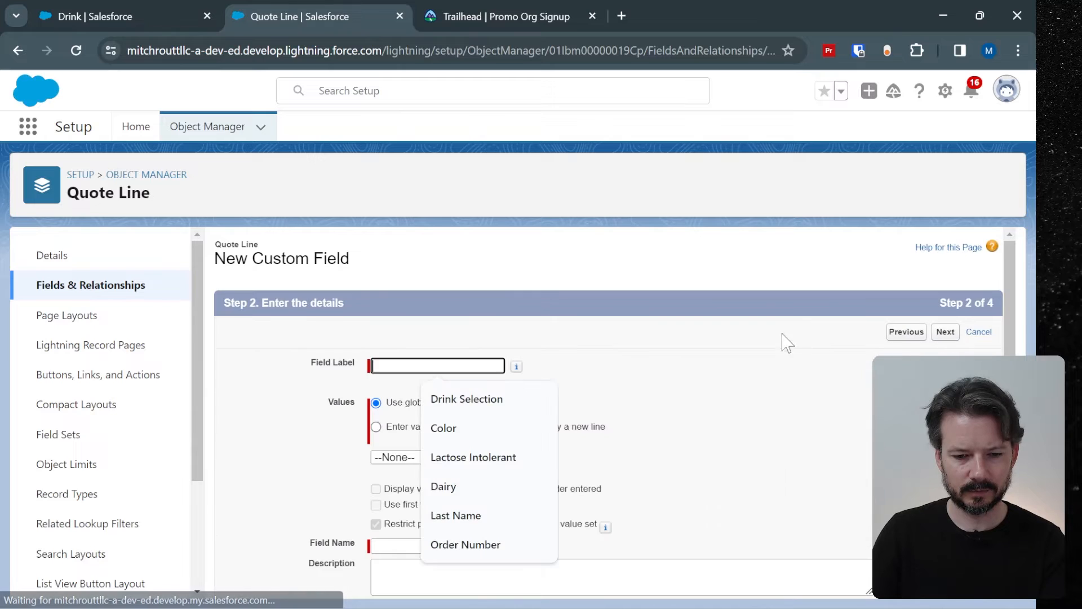
Label the Quote Line field Drink Selection, use the Drink Selection List global value set, and save it with default security and page layouts.
{"action": "left_click", "coordinate": [436, 401]}
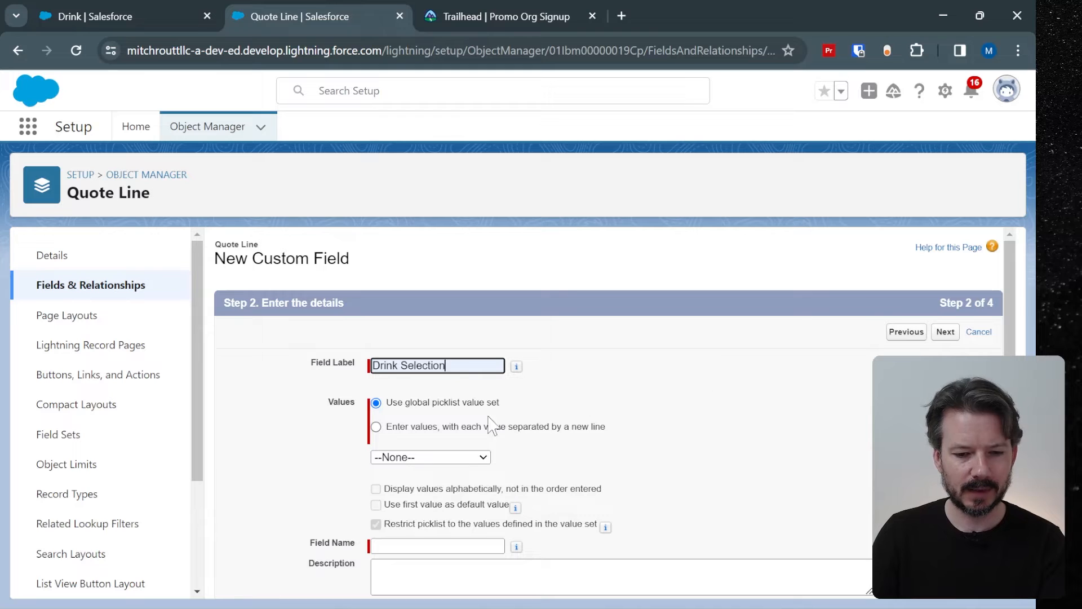
{"action": "left_click", "coordinate": [471, 460]}
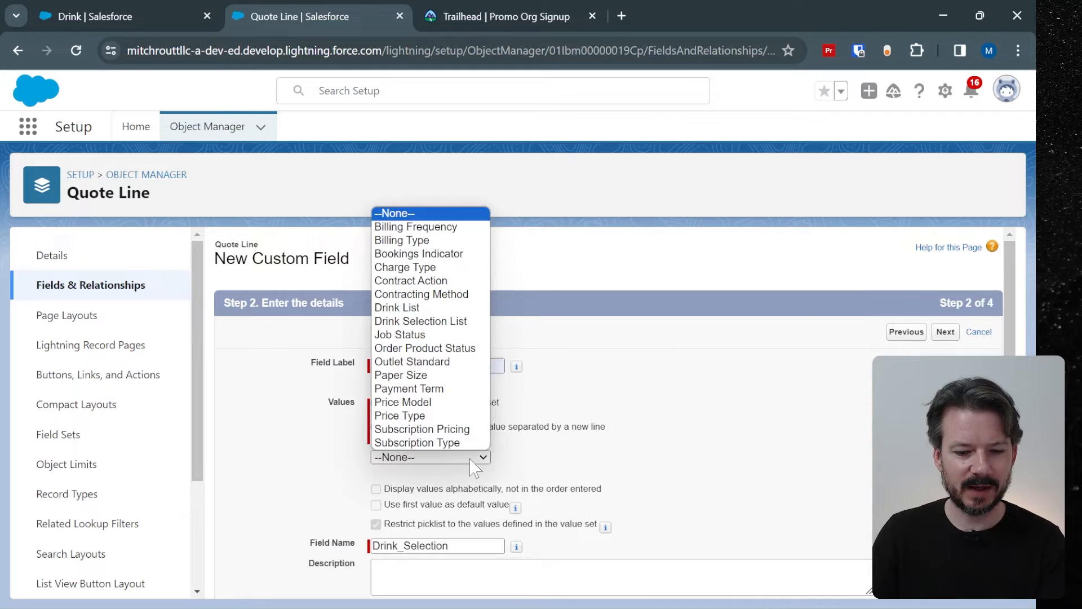
{"action": "left_click", "coordinate": [445, 321]}
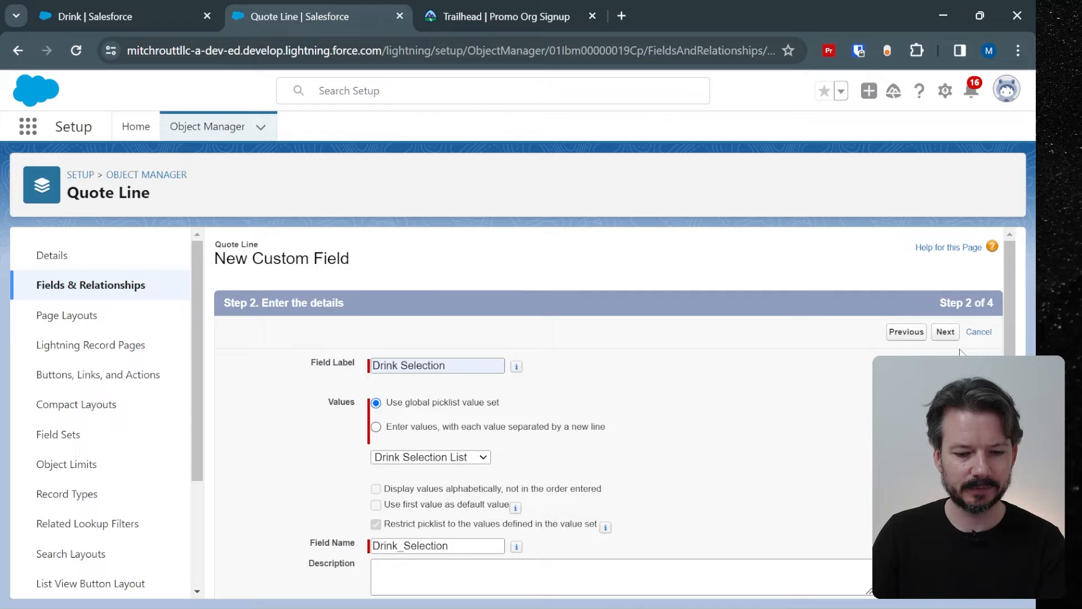
{"action": "scroll", "coordinate": [960, 352], "scroll_direction": "down", "scroll_amount": 4}
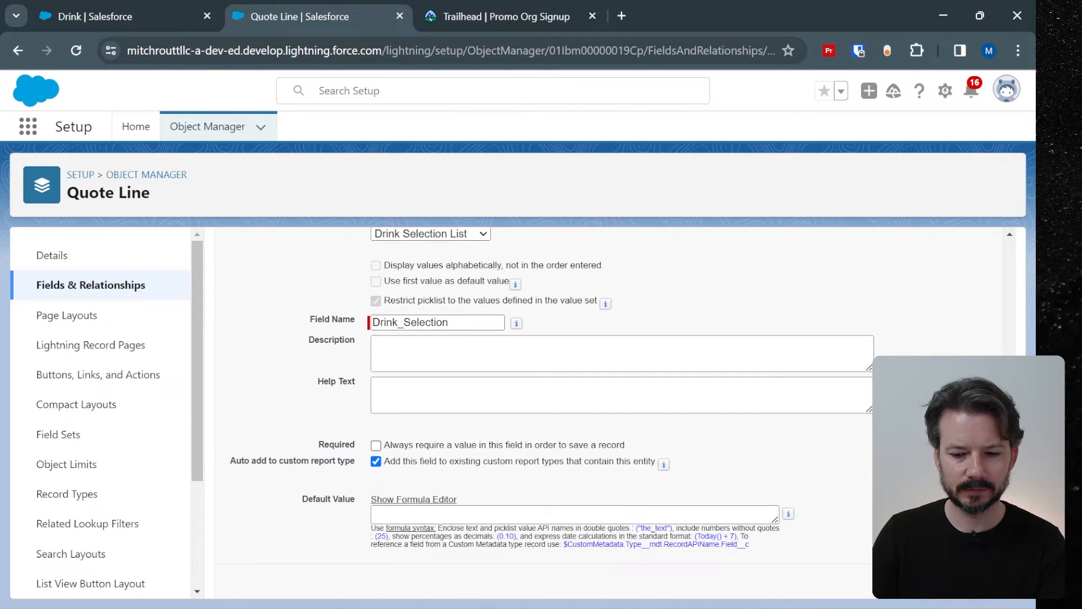
{"action": "scroll", "coordinate": [953, 344], "scroll_direction": "up", "scroll_amount": 4}
{"action": "left_click", "coordinate": [945, 333]}
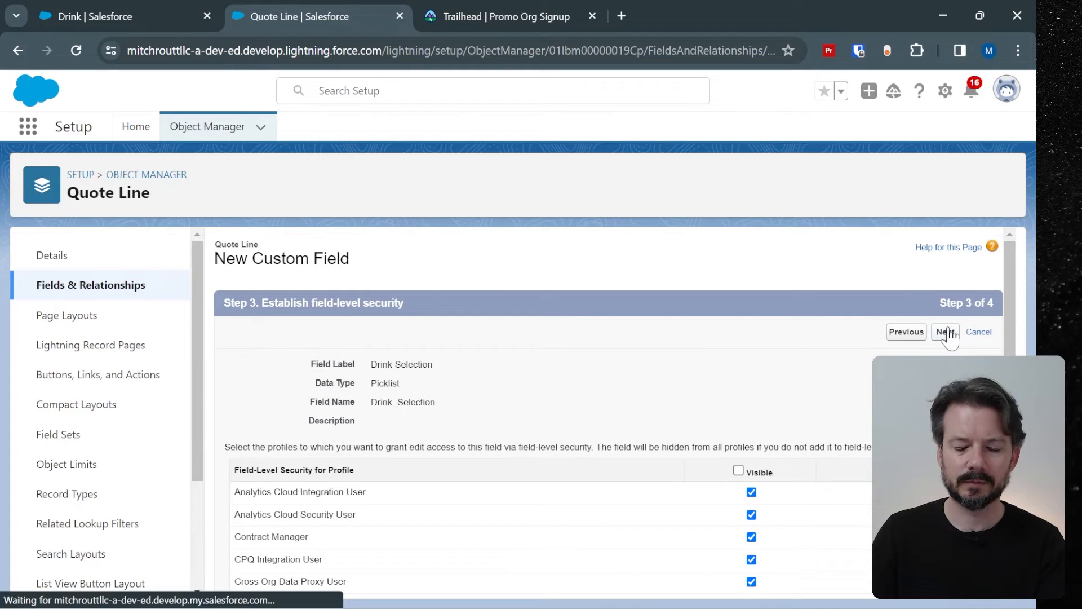
{"action": "left_click", "coordinate": [947, 332]}
{"action": "left_click", "coordinate": [947, 334]}
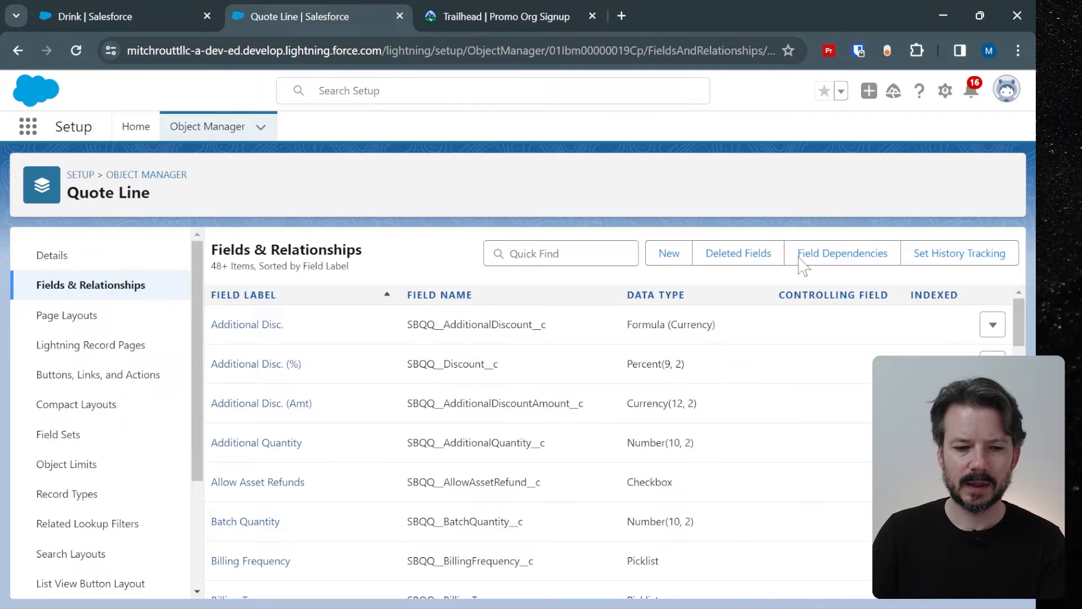
Find the Order Product object among the managed objects and open its fields and relationships.
{"action": "left_click", "coordinate": [169, 176]}
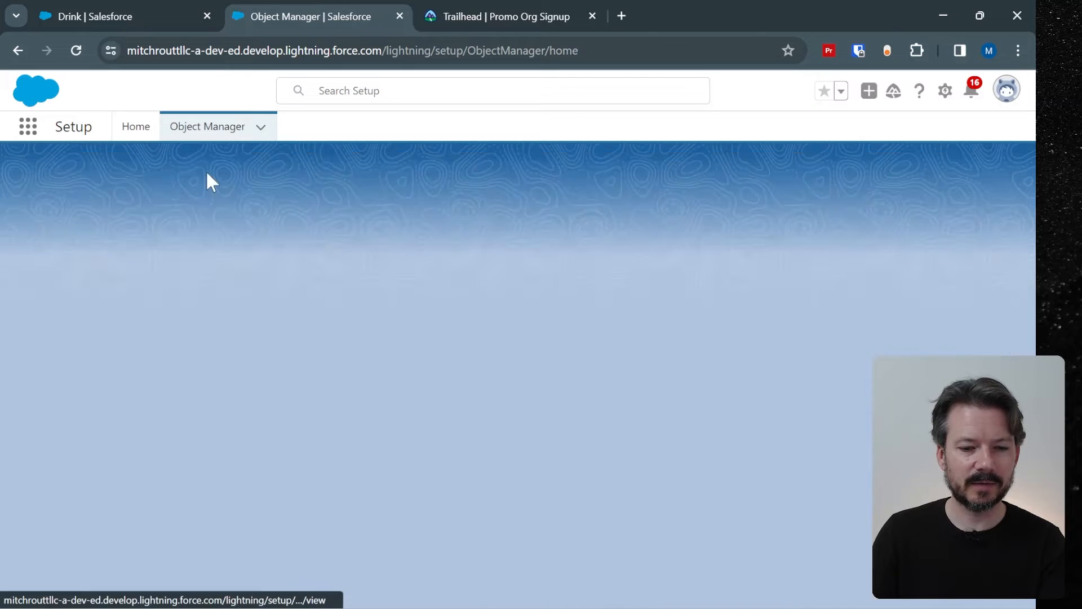
{"action": "left_click", "coordinate": [754, 179]}
{"action": "type", "text": "or"}
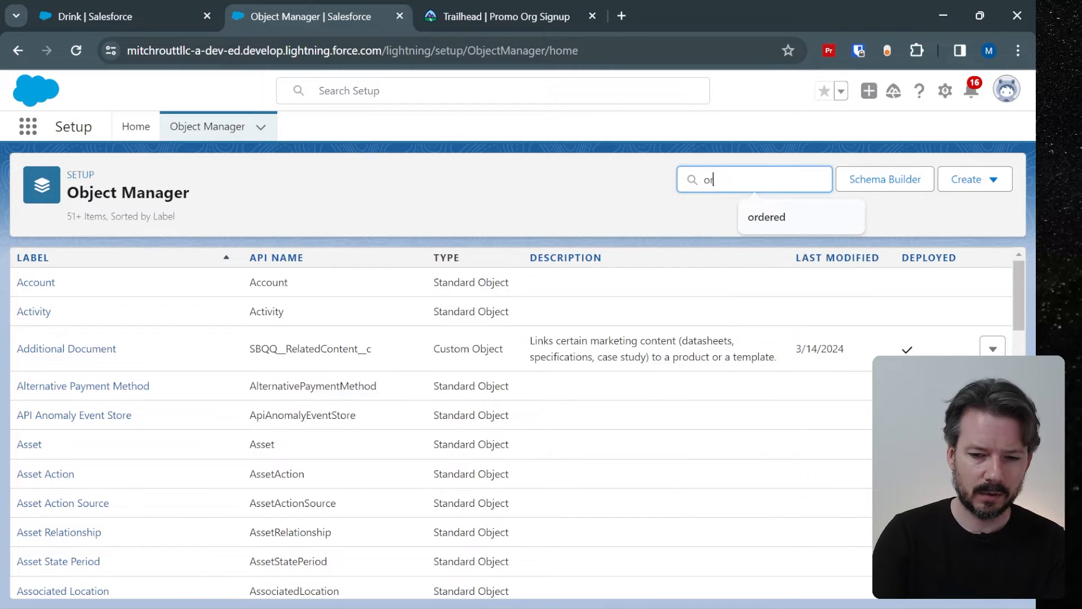
{"action": "type", "text": "der prect"}
{"action": "key", "text": "BackSpace"}
{"action": "key", "text": "BackSpace"}
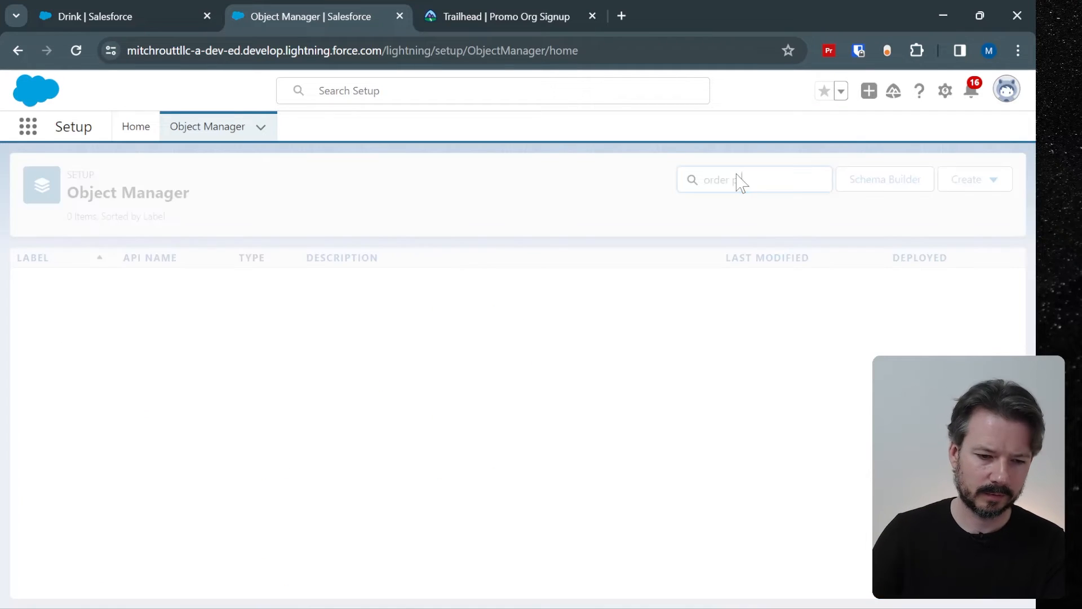
{"action": "left_click", "coordinate": [61, 286]}
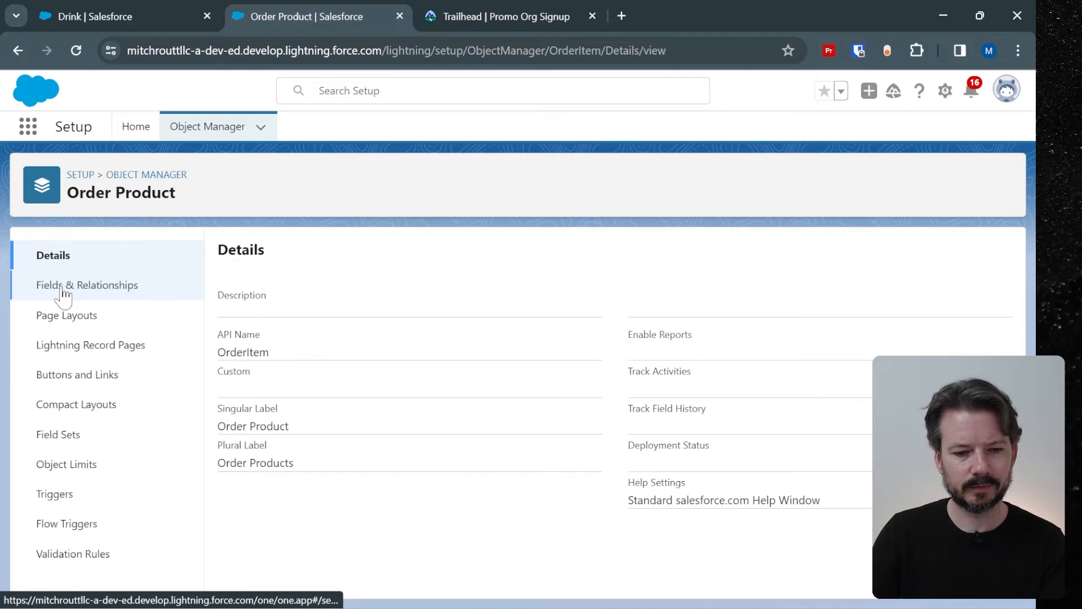
{"action": "left_click", "coordinate": [62, 286]}
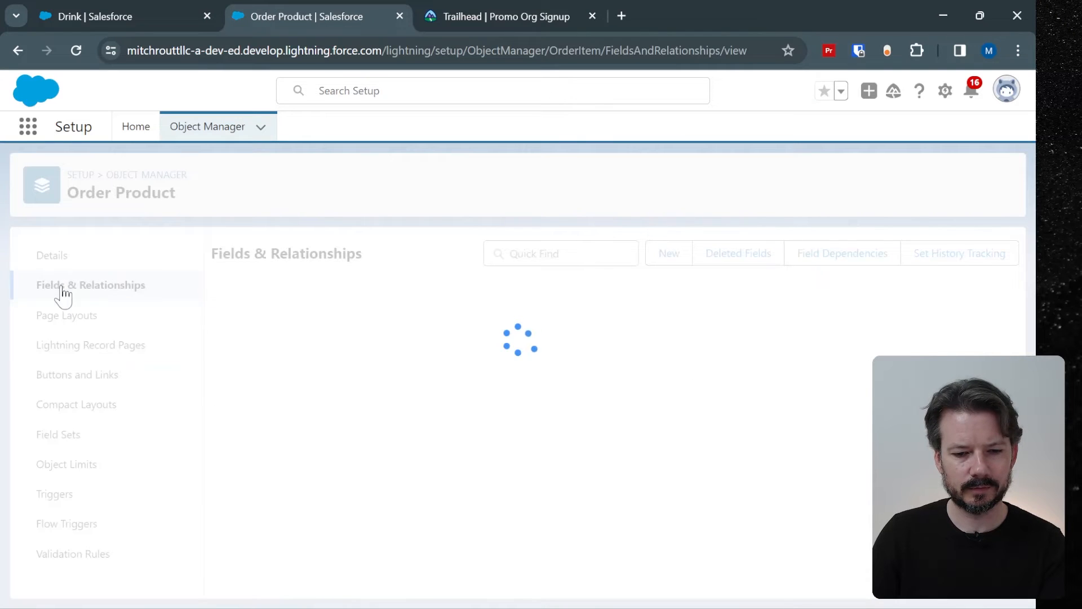
Start a new custom field on the Order Product object with Picklist as its data type.
{"action": "left_click", "coordinate": [671, 258]}
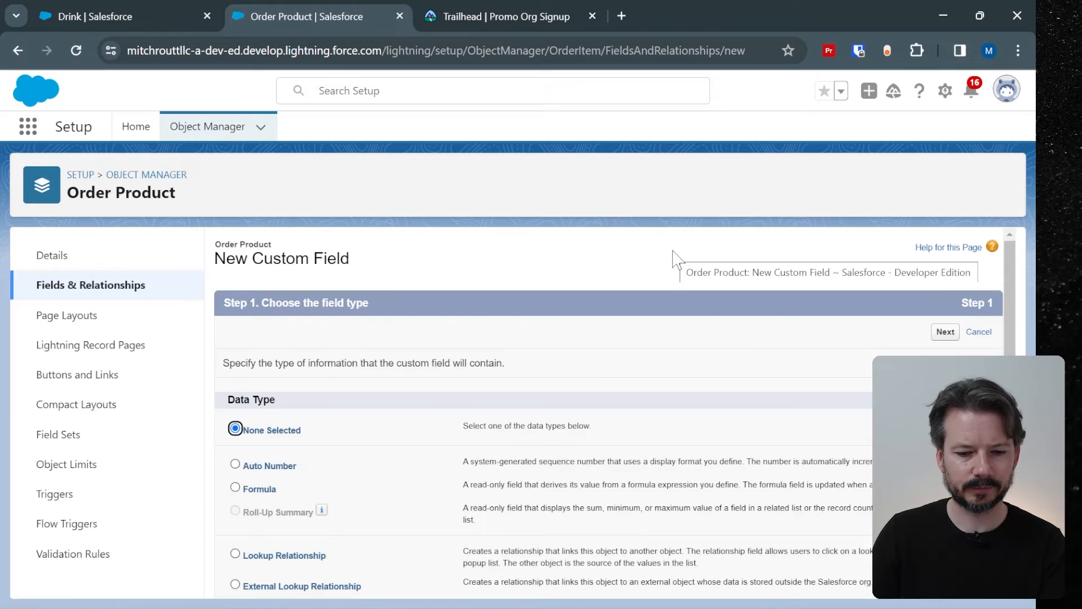
{"action": "scroll", "coordinate": [833, 416], "scroll_direction": "down", "scroll_amount": 5}
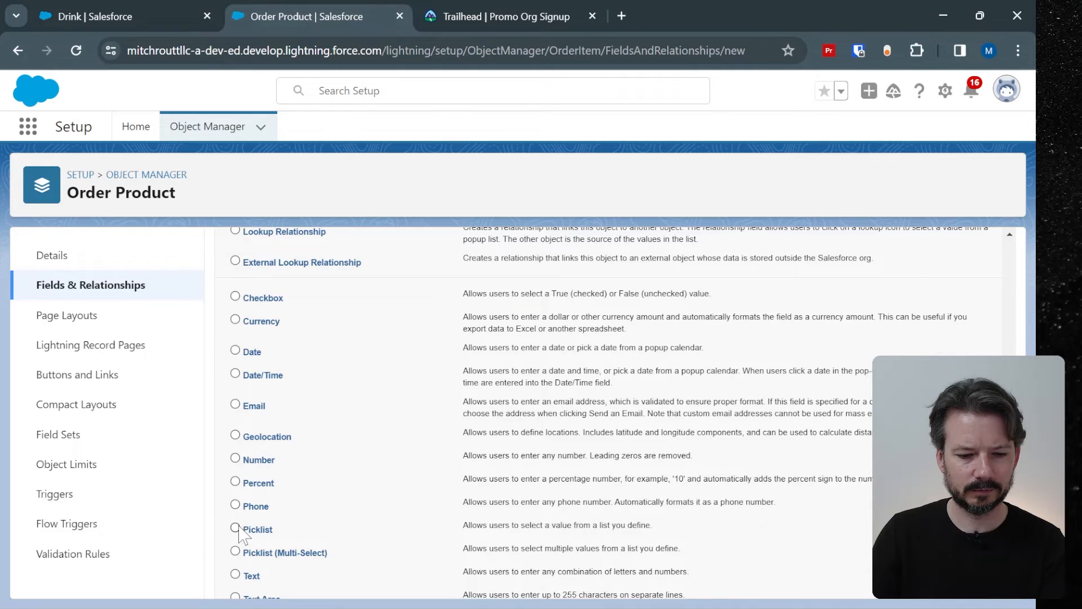
{"action": "scroll", "coordinate": [524, 463], "scroll_direction": "up", "scroll_amount": 5}
{"action": "left_click", "coordinate": [946, 331]}
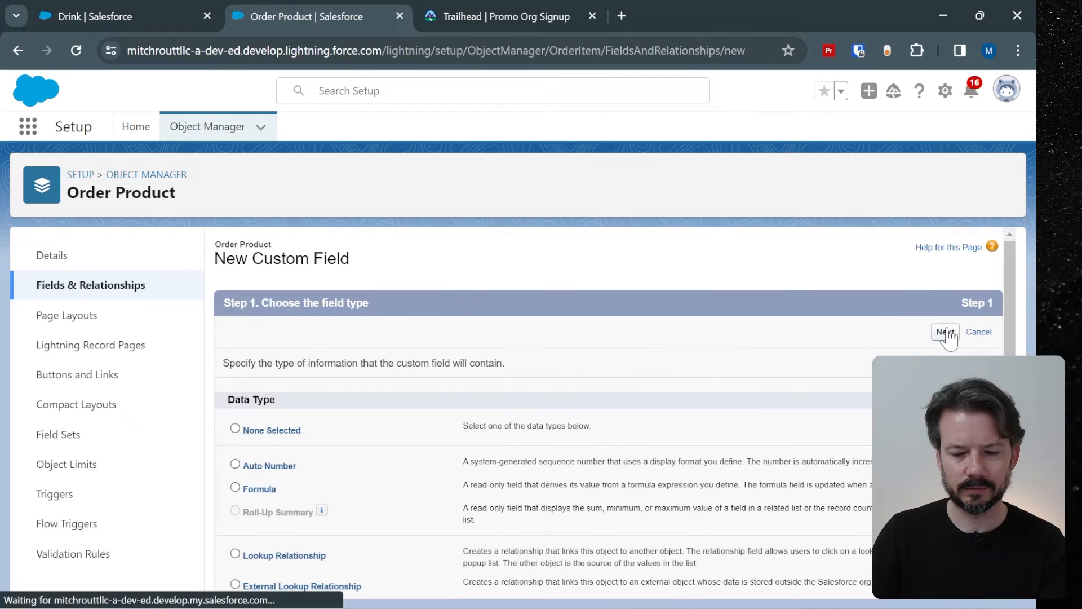
Label the Order Product field Drink Selection, use the Drink Selection List global value set, and continue to field-level security.
{"action": "left_click", "coordinate": [438, 366]}
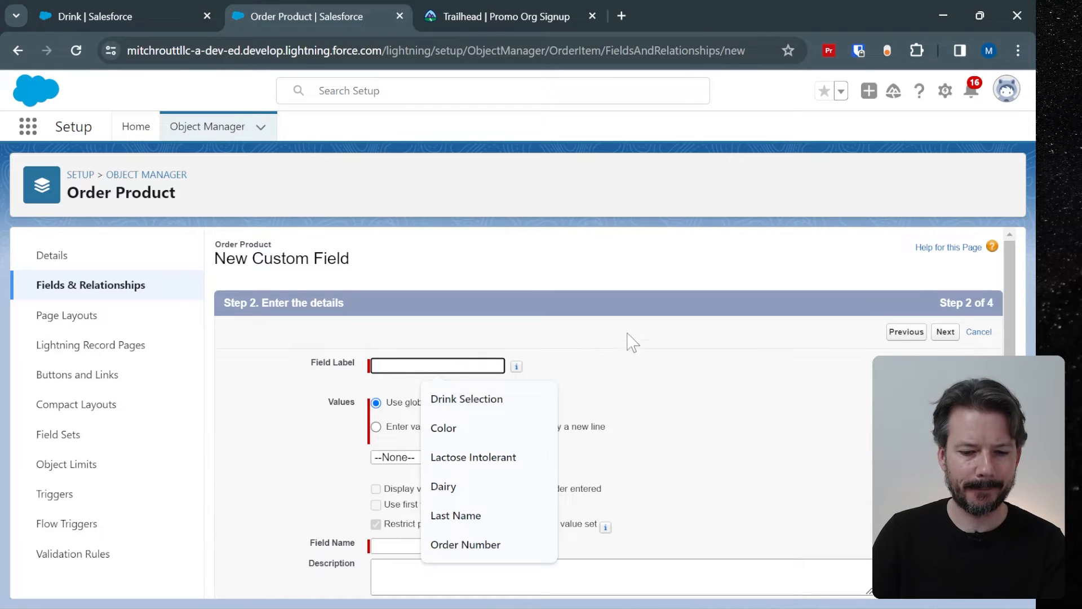
{"action": "left_click", "coordinate": [488, 400]}
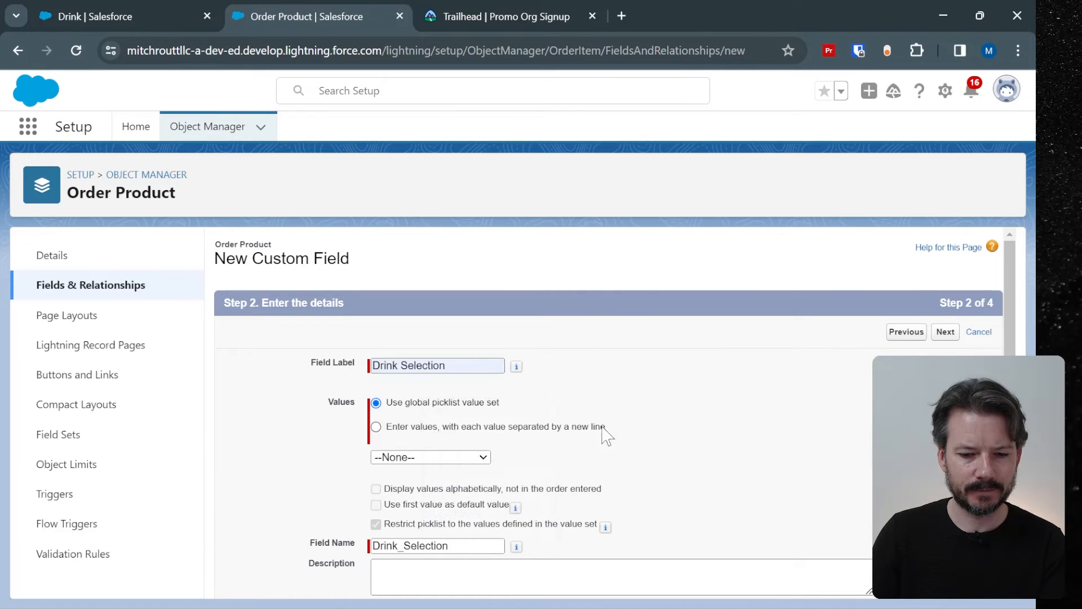
{"action": "left_click", "coordinate": [473, 458]}
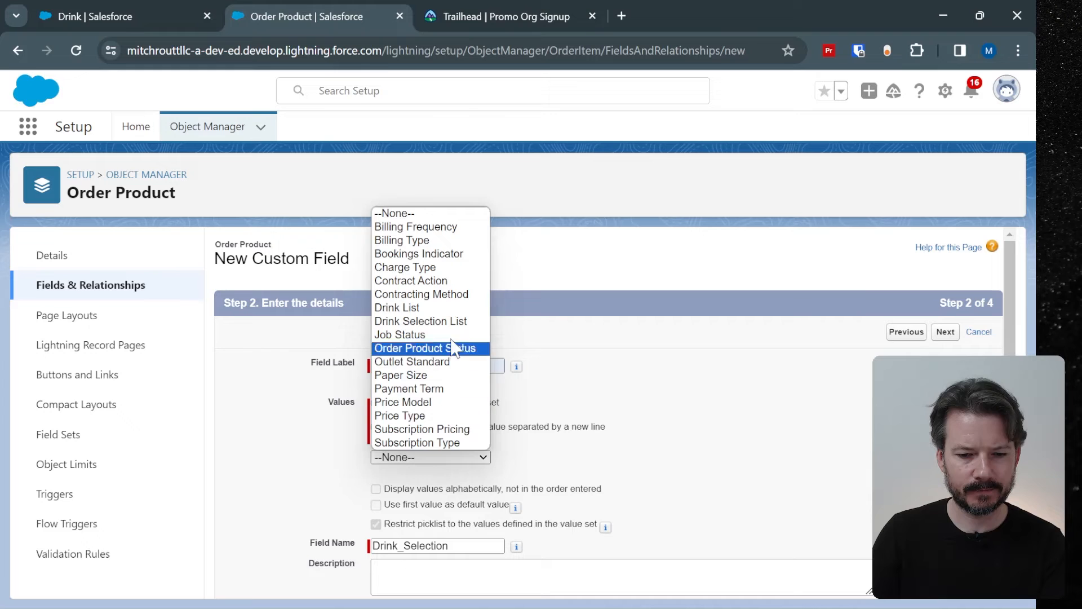
{"action": "left_click", "coordinate": [445, 322]}
{"action": "scroll", "coordinate": [853, 367], "scroll_direction": "down", "scroll_amount": 3}
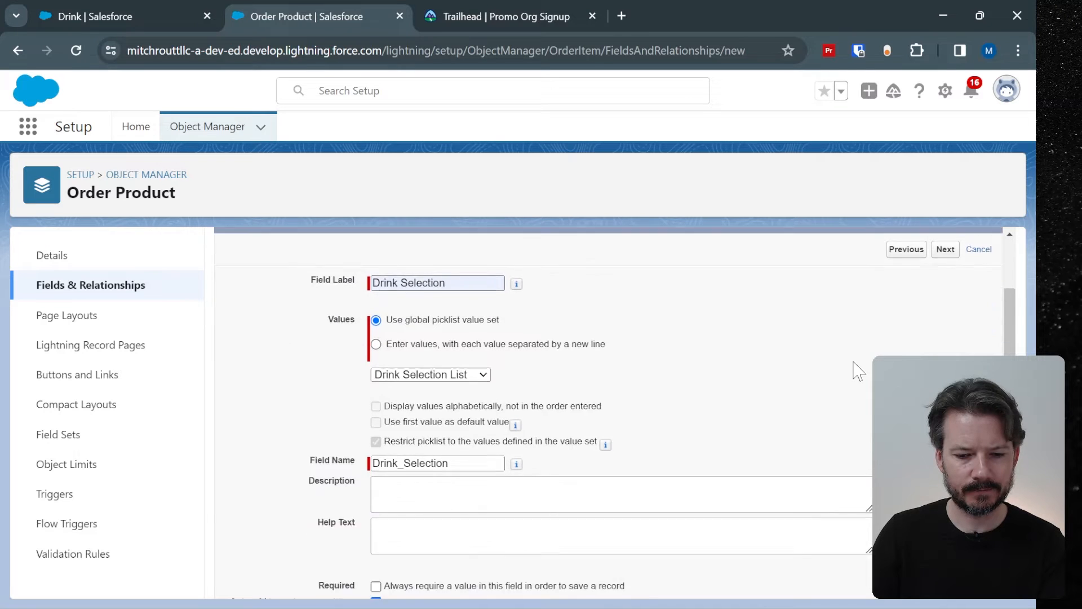
{"action": "scroll", "coordinate": [959, 307], "scroll_direction": "up", "scroll_amount": 2}
{"action": "left_click", "coordinate": [945, 272]}
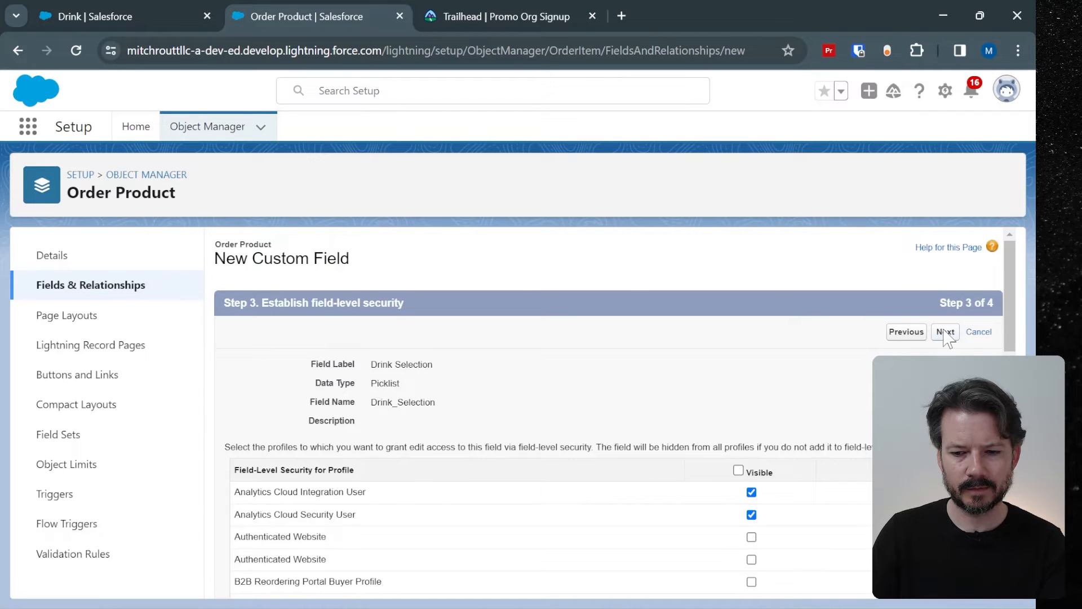
Save the Drink Selection field on Order Product with the default field-level security and page layouts.
{"action": "left_click", "coordinate": [945, 333]}
{"action": "left_click", "coordinate": [943, 332]}
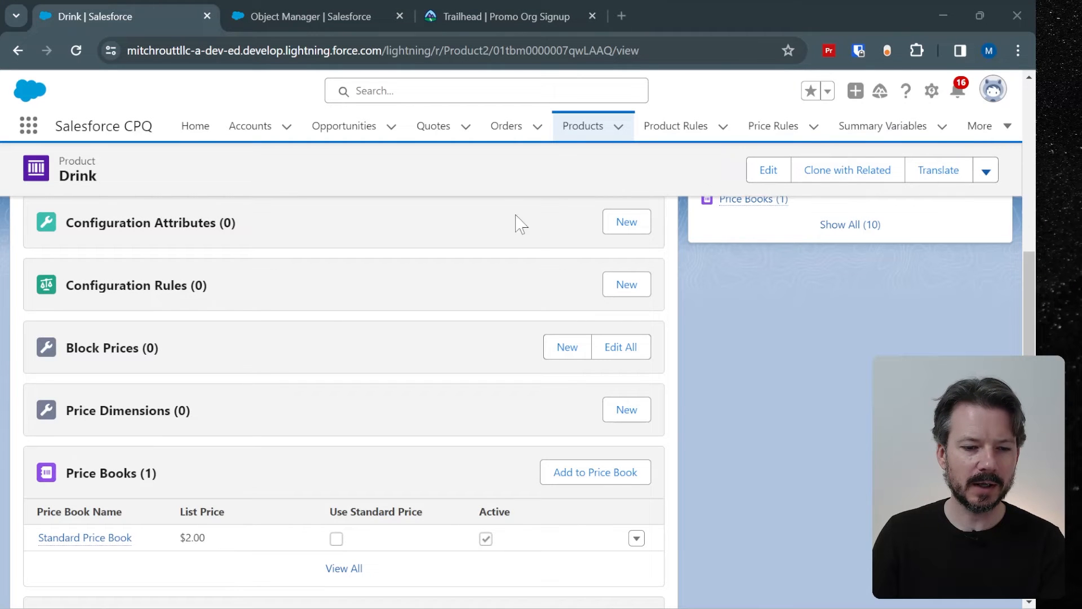
{"action": "left_click", "coordinate": [626, 222]}
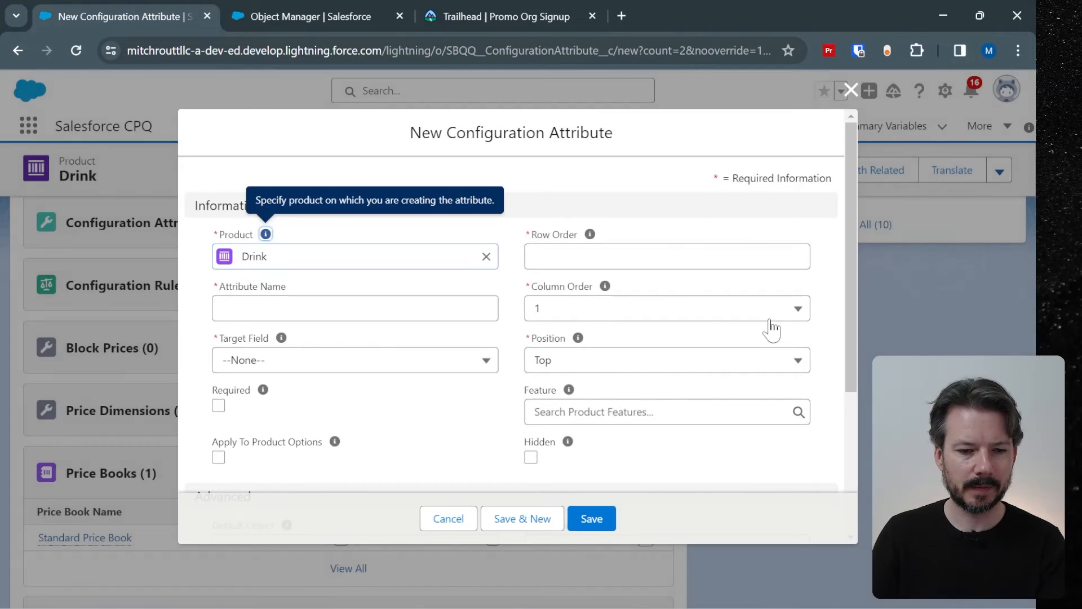
{"action": "left_click", "coordinate": [381, 362]}
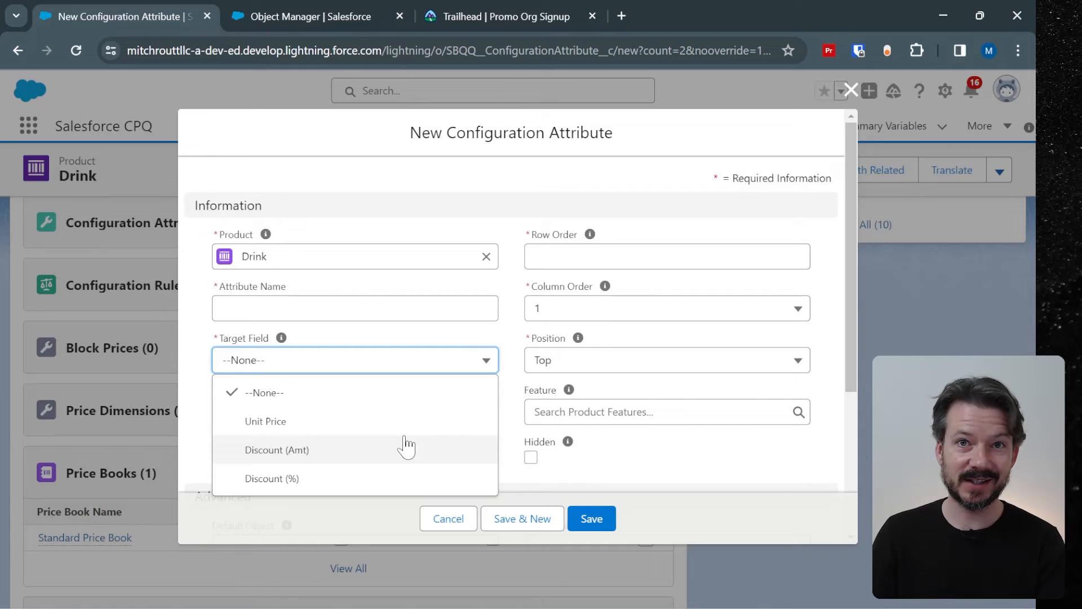
{"action": "left_click", "coordinate": [448, 519]}
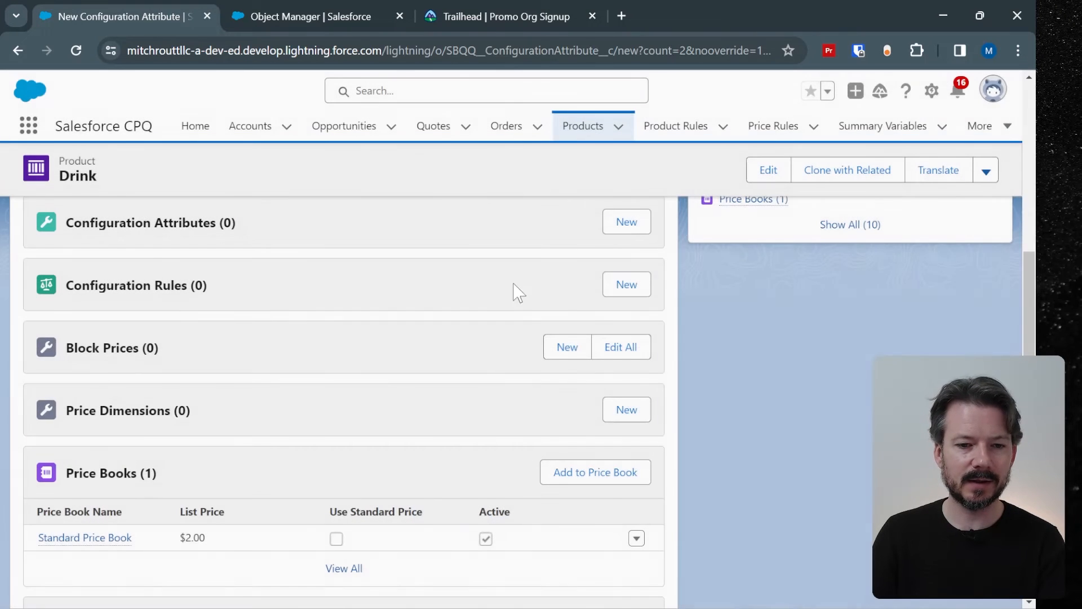
Find the Configuration Attribute object among the managed objects and open its fields and relationships.
{"action": "left_click", "coordinate": [280, 11]}
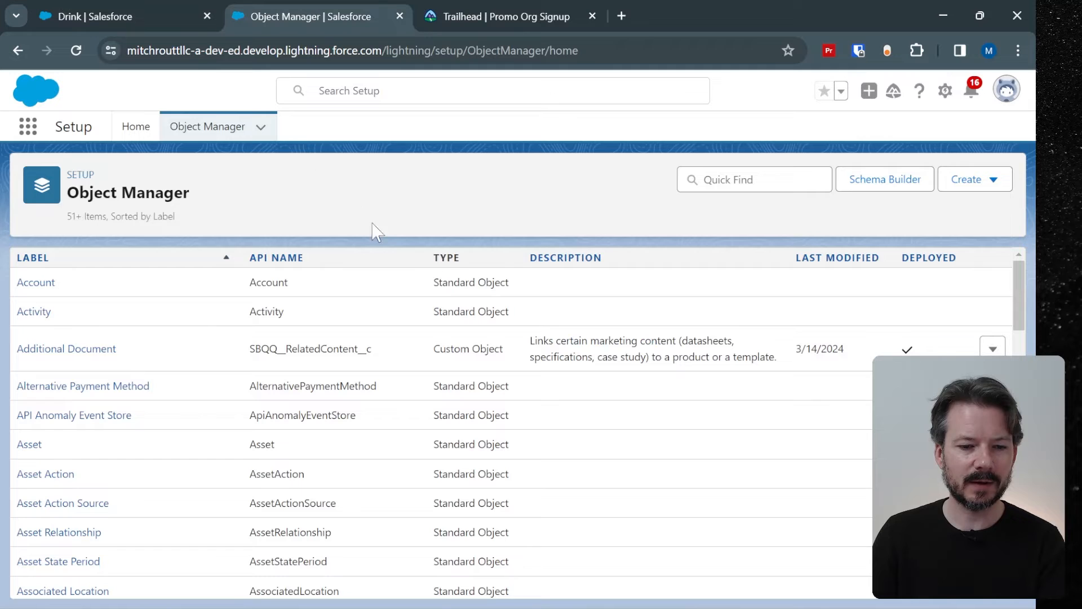
{"action": "left_click", "coordinate": [755, 179]}
{"action": "type", "text": "con"}
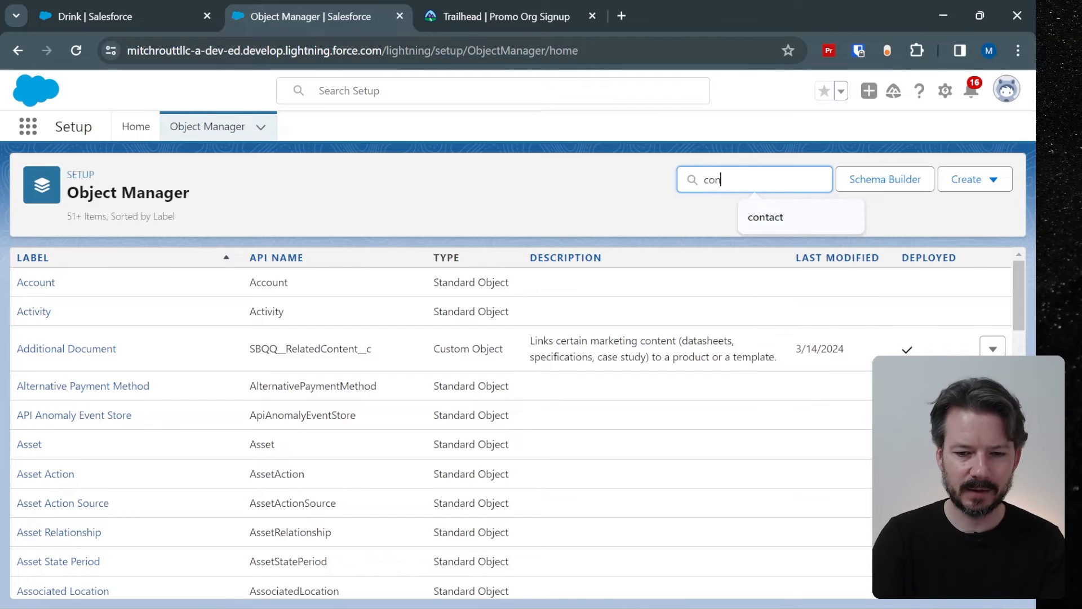
{"action": "type", "text": "fig"}
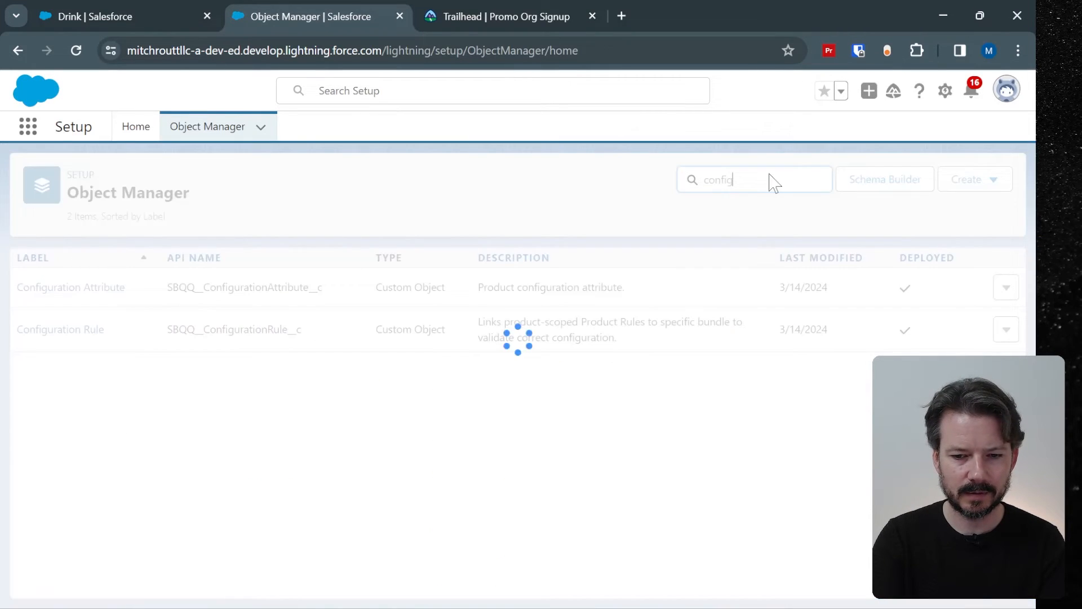
{"action": "left_click", "coordinate": [103, 289]}
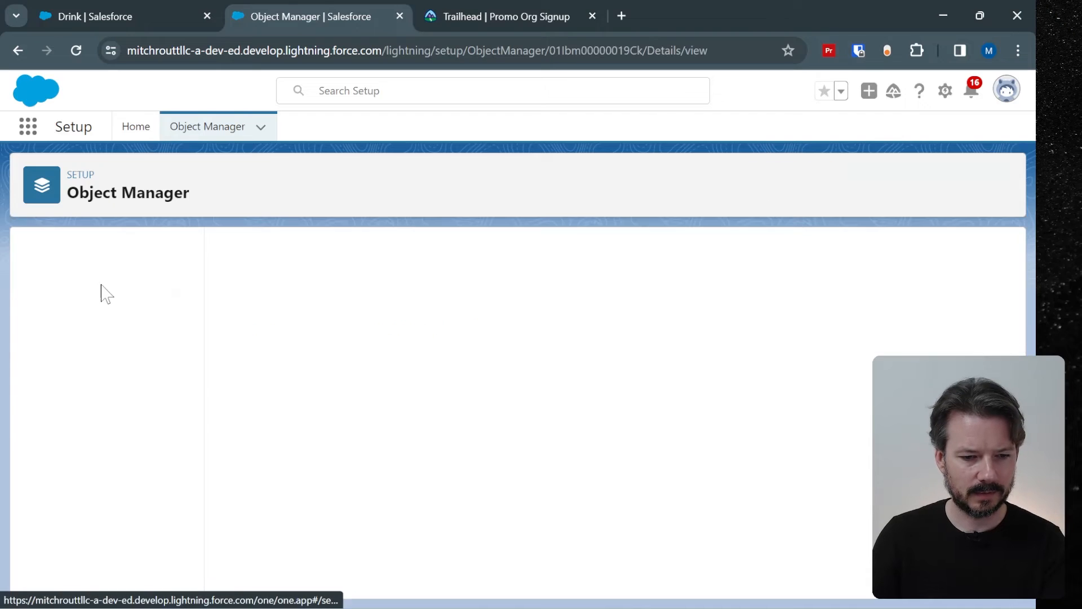
{"action": "left_click", "coordinate": [142, 289]}
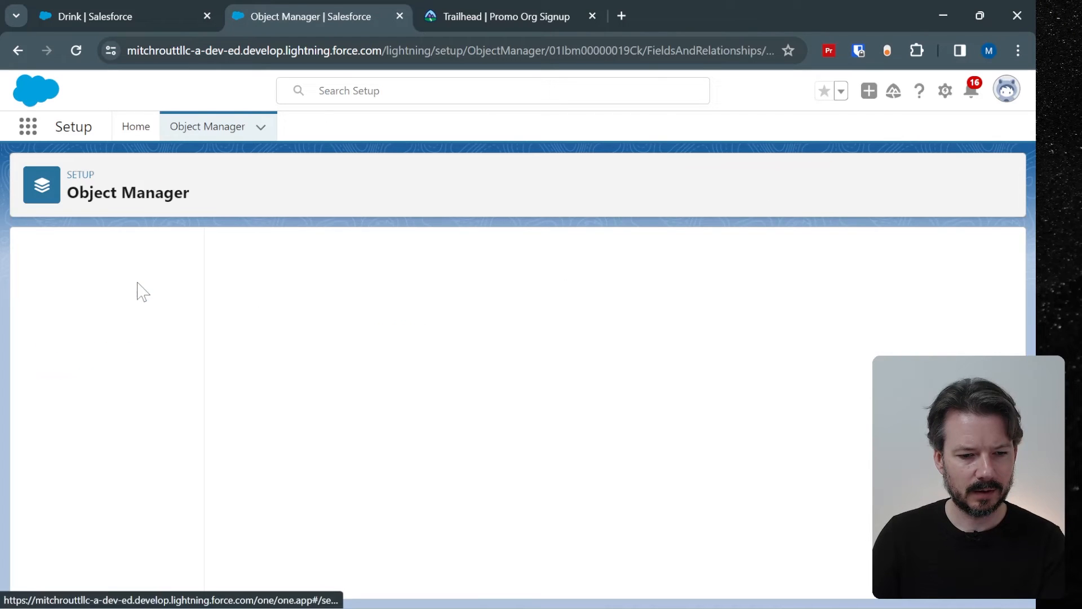
Add Drink_Selection__c as a new picklist value of Configuration Attribute's Target Field and save it.
{"action": "scroll", "coordinate": [817, 392], "scroll_direction": "down", "scroll_amount": 8}
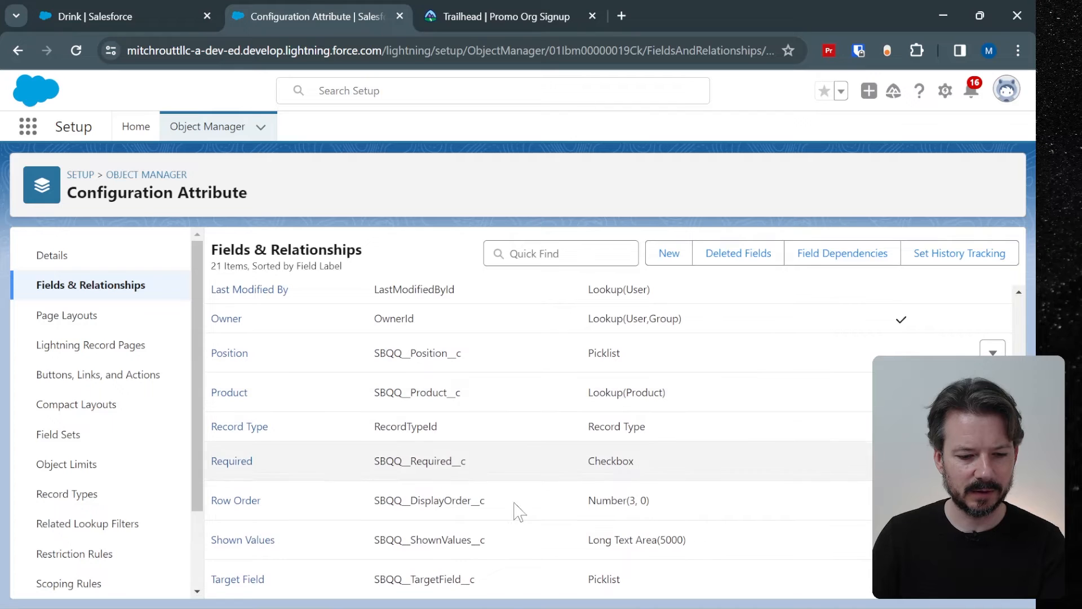
{"action": "left_click", "coordinate": [245, 580]}
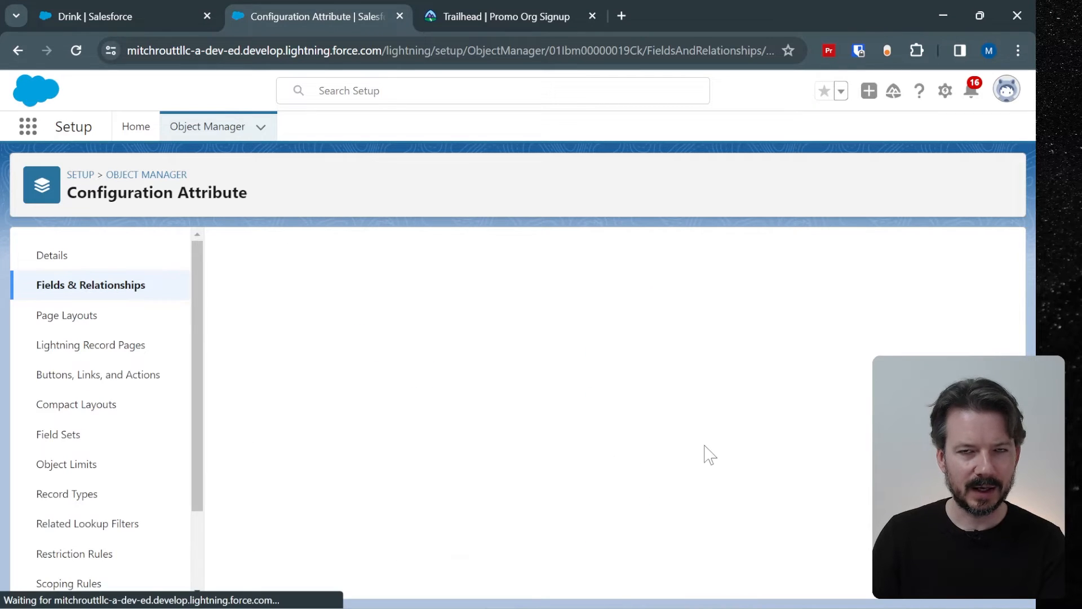
{"action": "scroll", "coordinate": [789, 350], "scroll_direction": "down", "scroll_amount": 6}
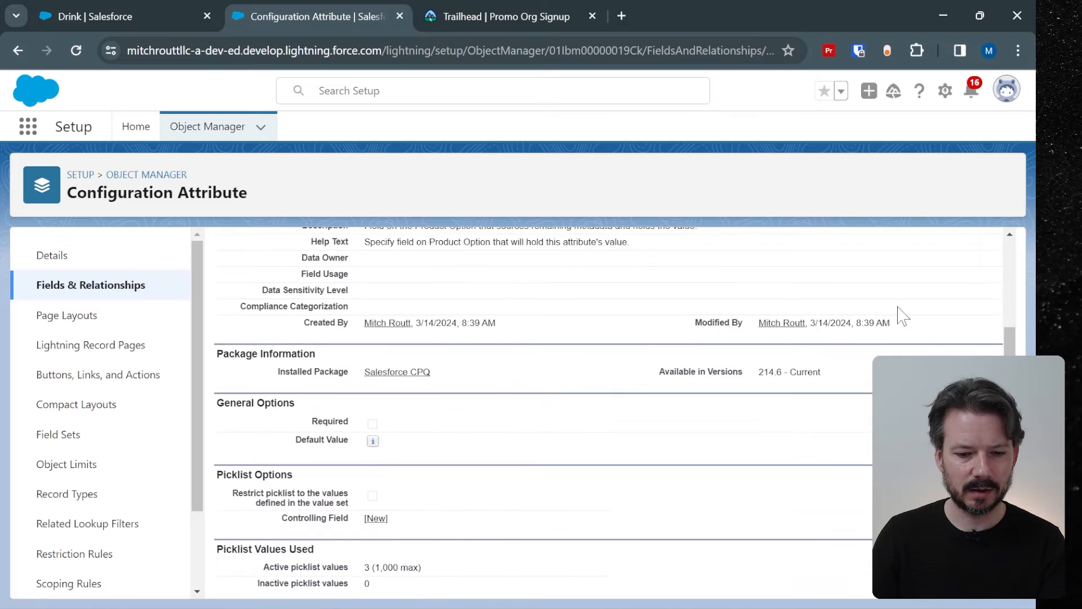
{"action": "scroll", "coordinate": [895, 309], "scroll_direction": "down", "scroll_amount": 3}
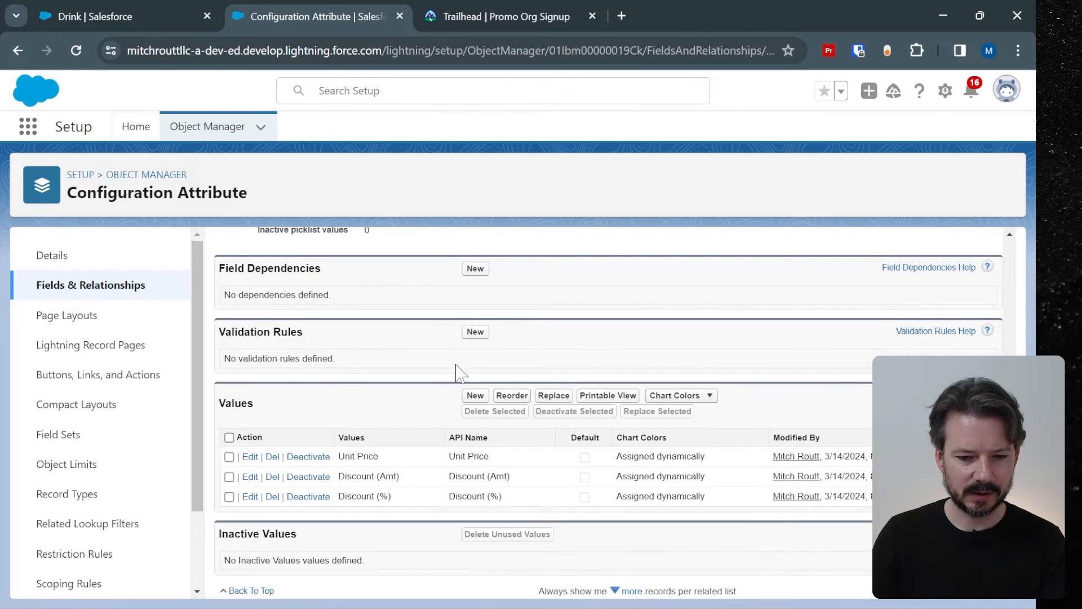
{"action": "left_click", "coordinate": [475, 395]}
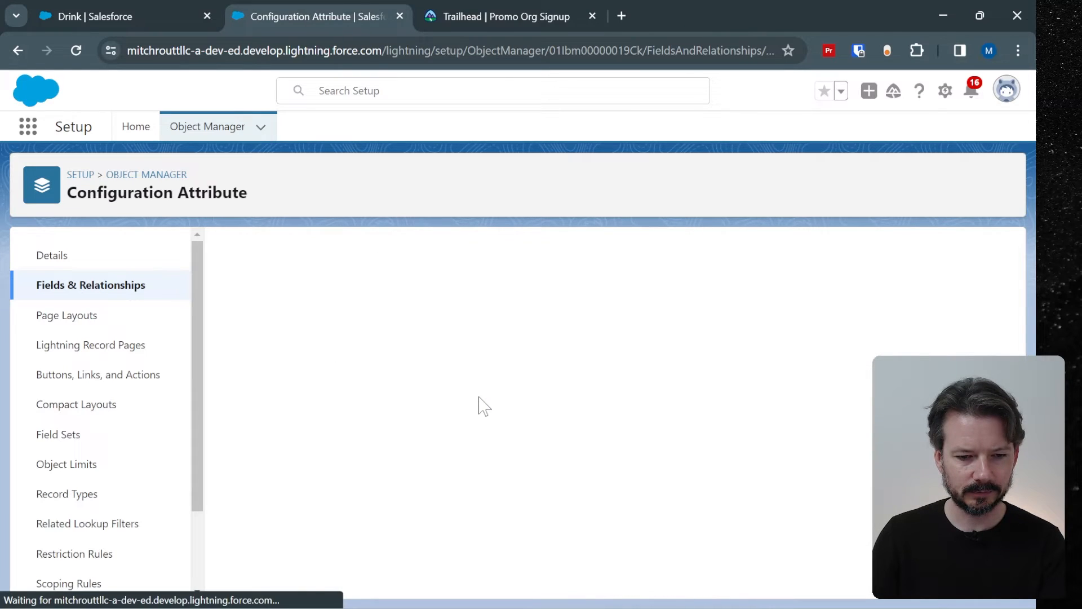
{"action": "type", "text": "Drink_Selection__c"}
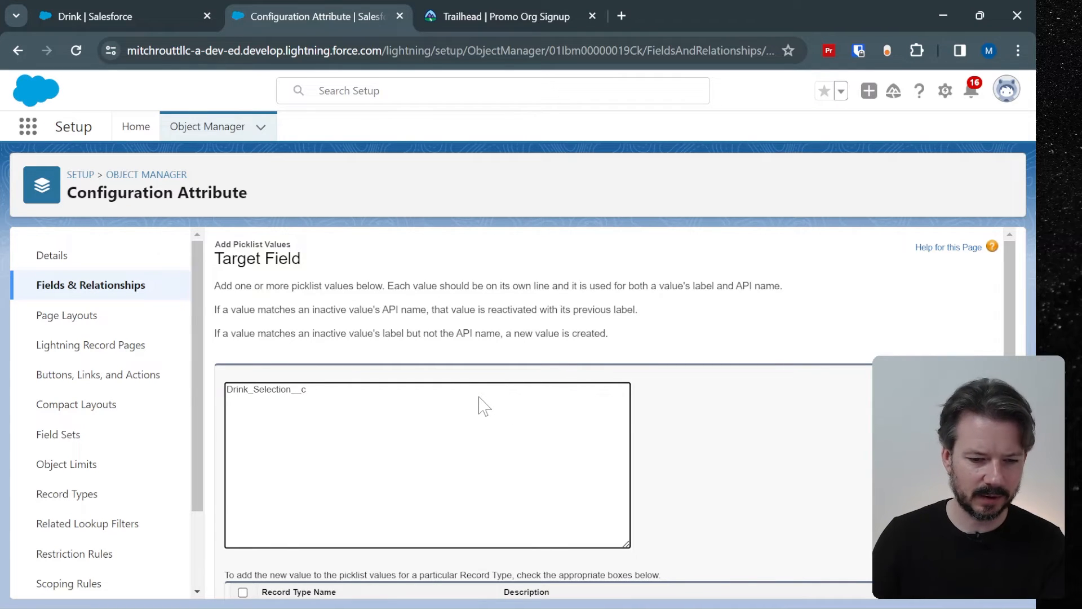
{"action": "left_click", "coordinate": [785, 464]}
{"action": "scroll", "coordinate": [800, 441], "scroll_direction": "down", "scroll_amount": 2}
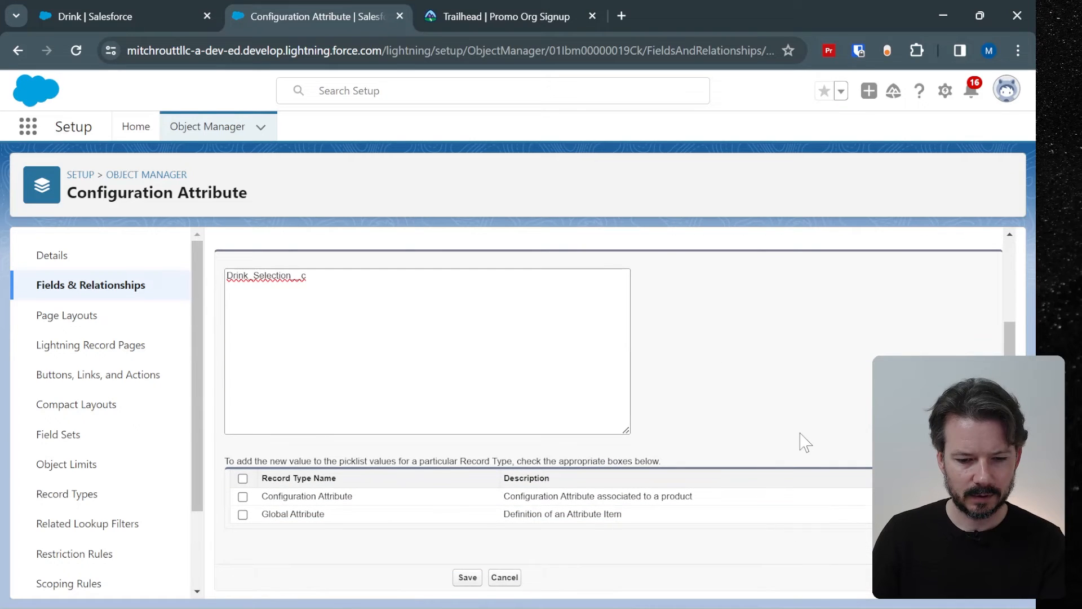
{"action": "left_click", "coordinate": [467, 577]}
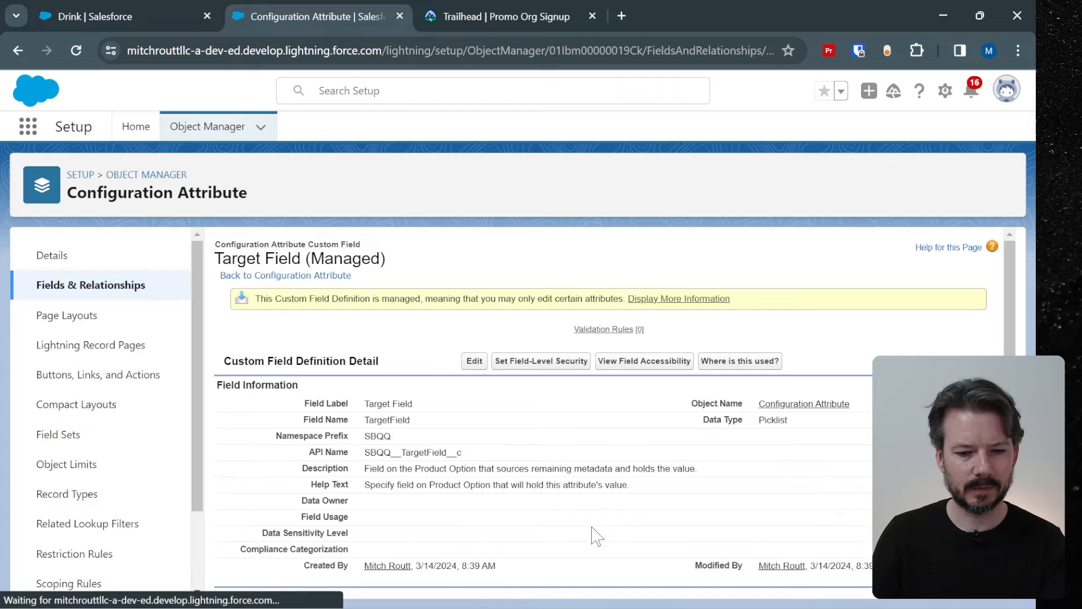
Return to the Drink product, reload it, and start a new configuration attribute from its related lists.
{"action": "left_click", "coordinate": [141, 18]}
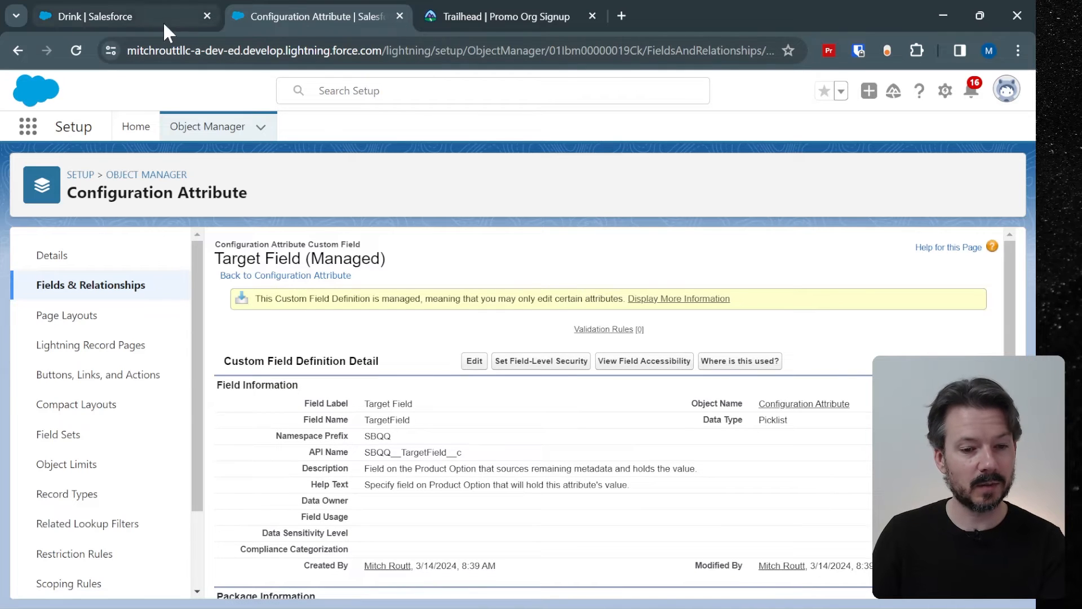
{"action": "left_click", "coordinate": [76, 51]}
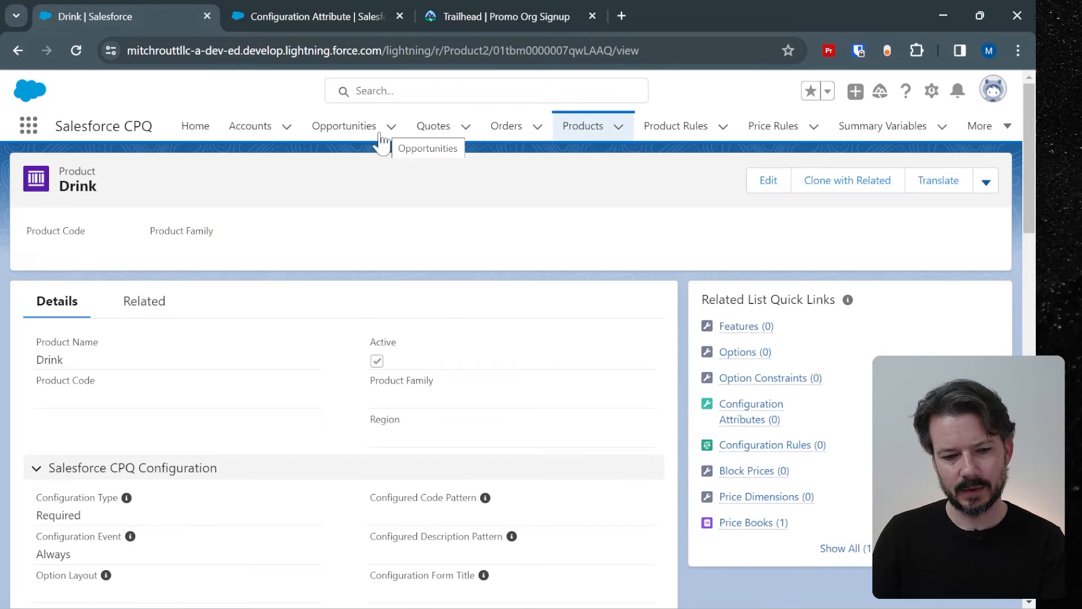
{"action": "left_click", "coordinate": [139, 304]}
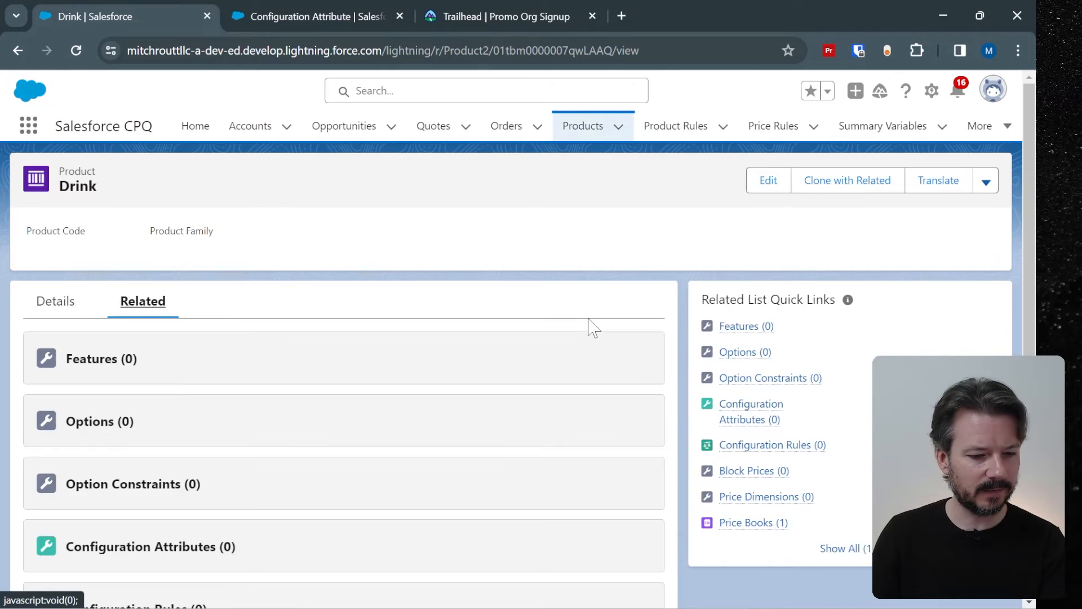
{"action": "scroll", "coordinate": [589, 321], "scroll_direction": "down", "scroll_amount": 3}
{"action": "left_click", "coordinate": [635, 388]}
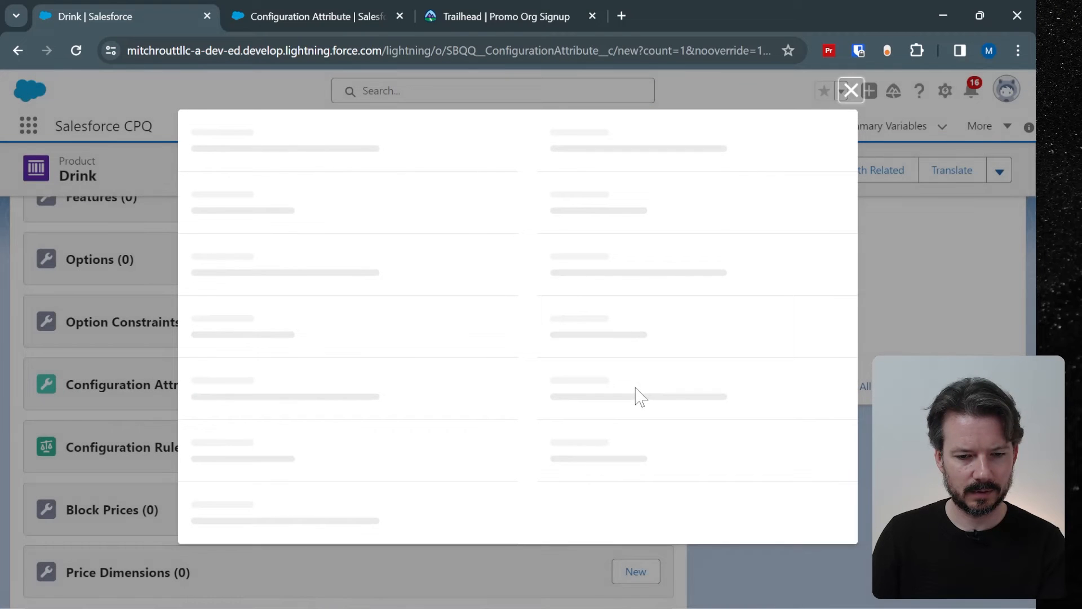
Set the configuration attribute's target field to Drink_Selection__c and name the attribute Drink Selection.
{"action": "left_click", "coordinate": [355, 365]}
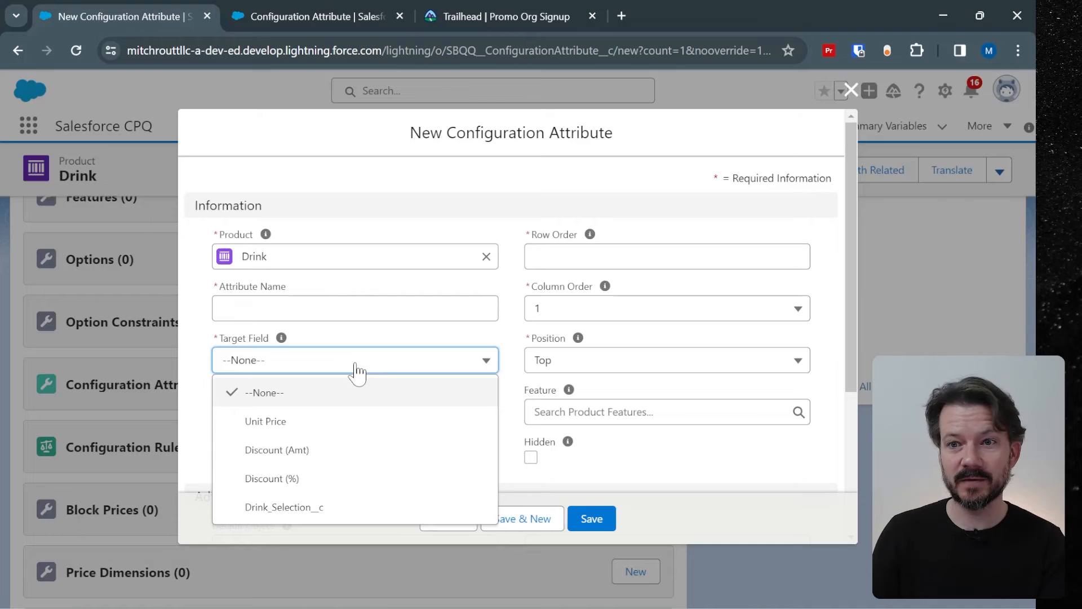
{"action": "left_click_drag", "start_coordinate": [309, 525], "coordinate": [304, 423]}
{"action": "left_click", "coordinate": [302, 365]}
{"action": "left_click", "coordinate": [285, 508]}
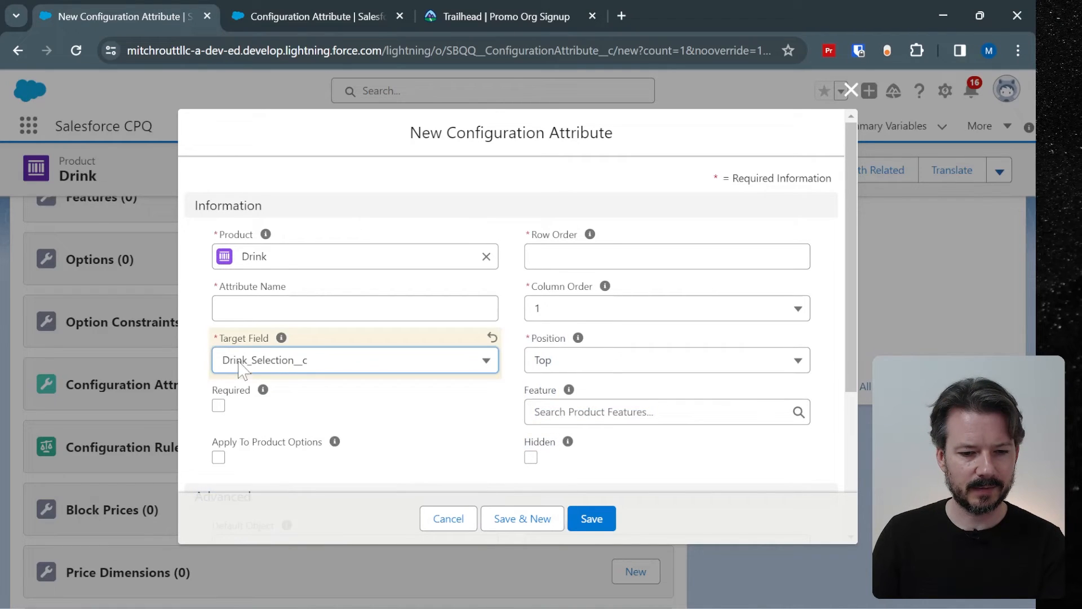
{"action": "left_click", "coordinate": [304, 308]}
{"action": "type", "text": "Drink Selection"}
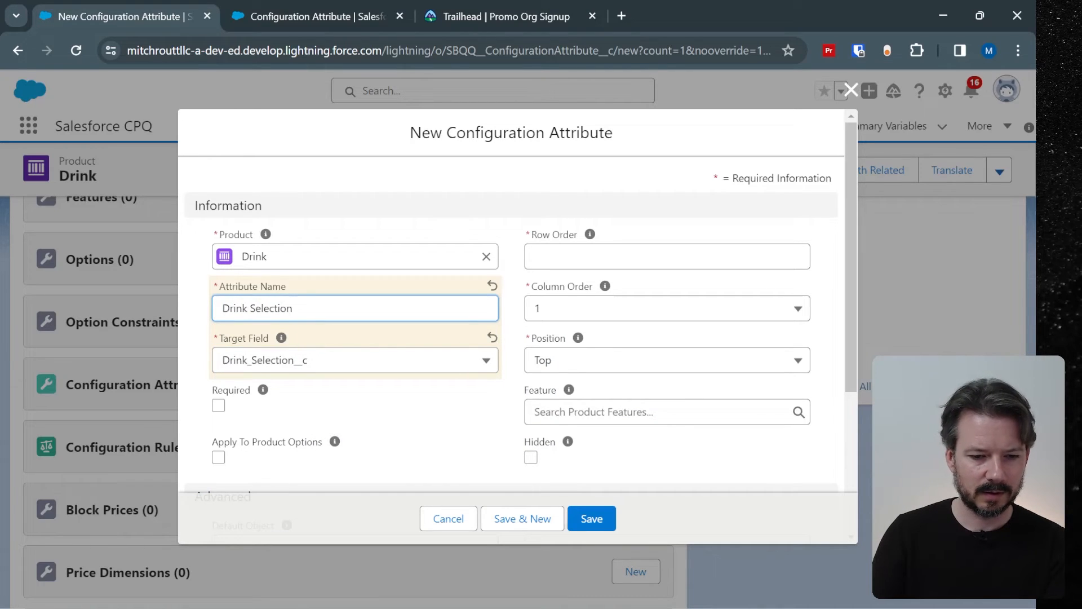
Make the Drink Selection attribute required, set its row order to 1, and save it.
{"action": "left_click", "coordinate": [218, 400]}
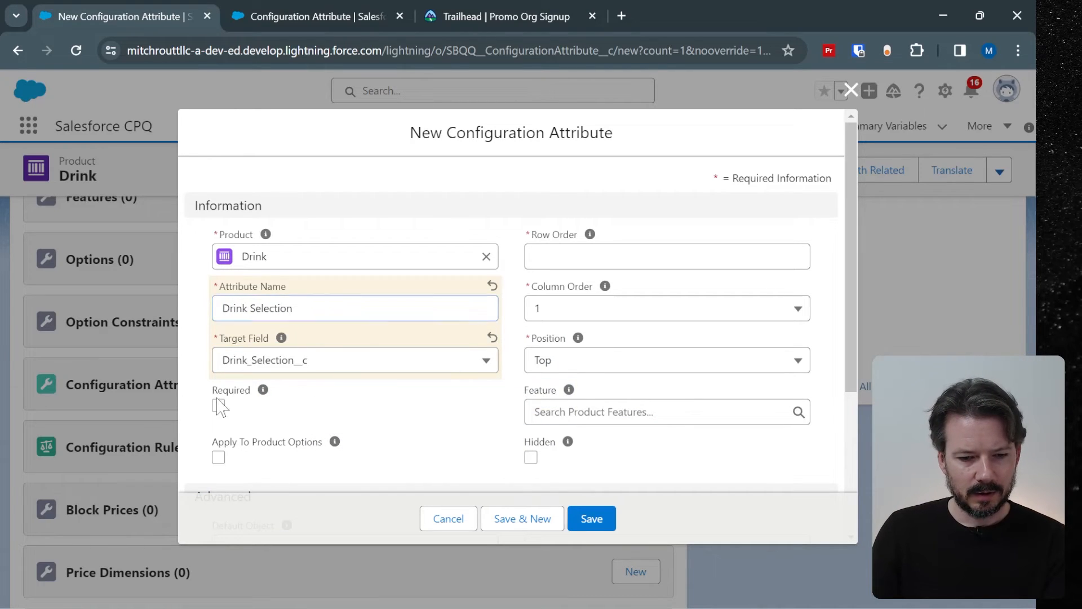
{"action": "left_click", "coordinate": [218, 406]}
{"action": "left_click", "coordinate": [609, 530]}
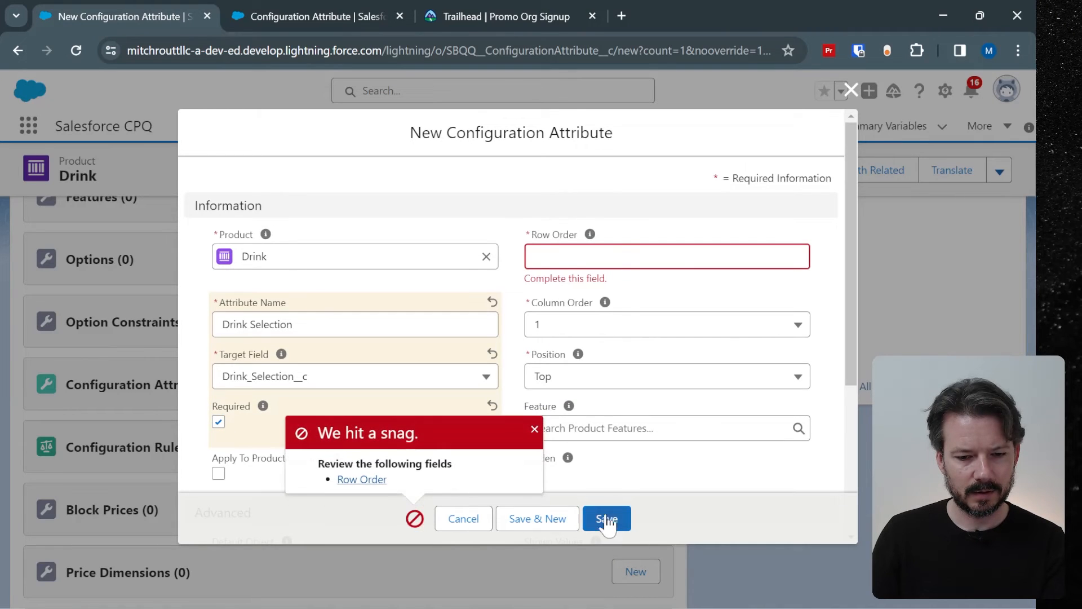
{"action": "left_click", "coordinate": [535, 256]}
{"action": "type", "text": "1"}
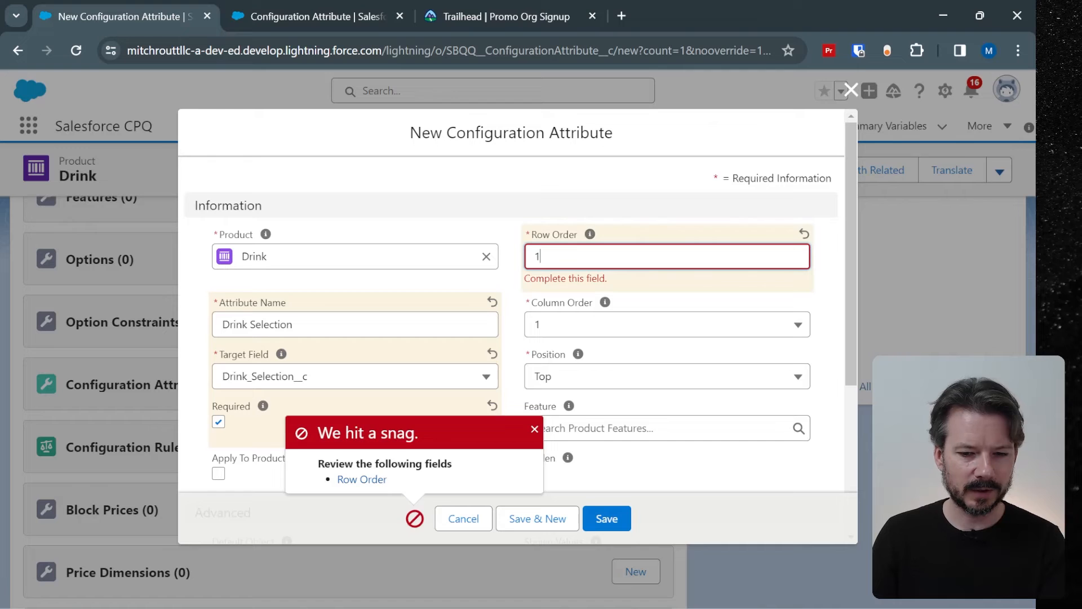
{"action": "left_click", "coordinate": [809, 484]}
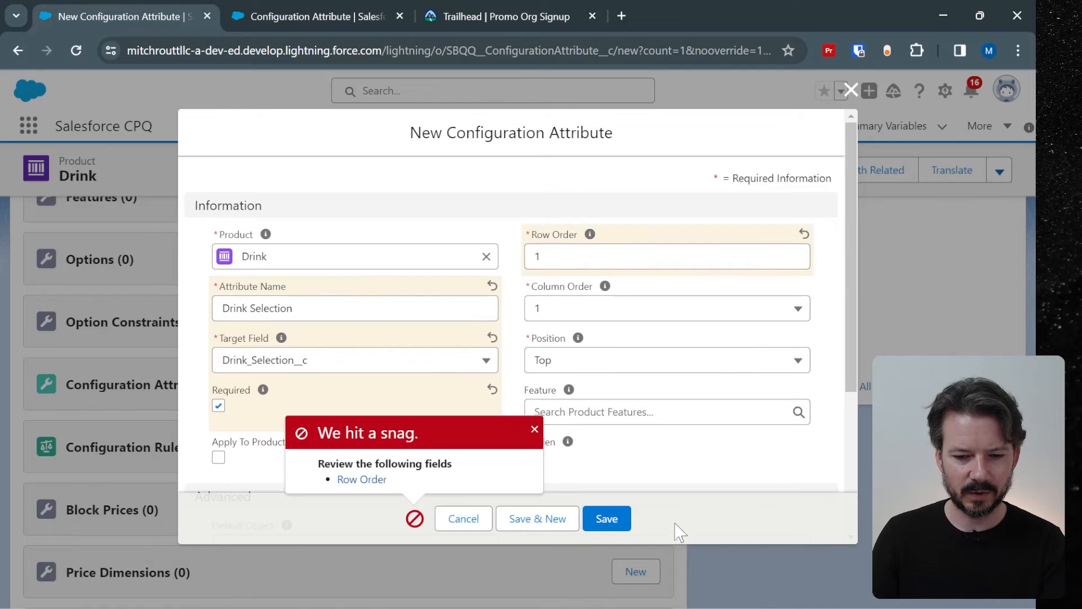
{"action": "left_click", "coordinate": [623, 523]}
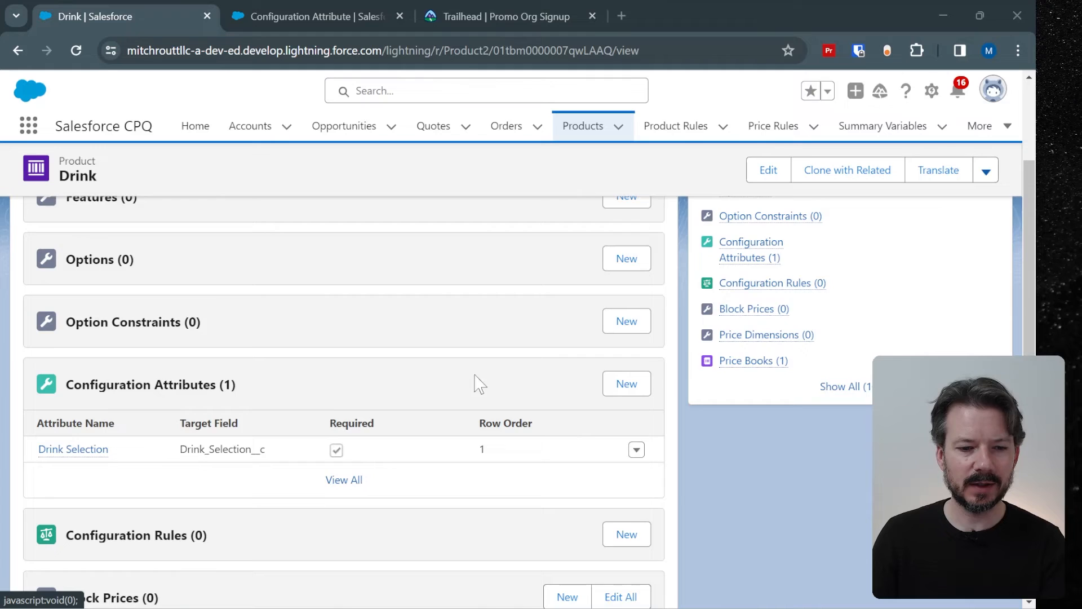
Set the Drink product's configuration type to Required and its configuration event to Always, and save the product.
{"action": "scroll", "coordinate": [476, 372], "scroll_direction": "up", "scroll_amount": 5}
{"action": "left_click", "coordinate": [54, 302]}
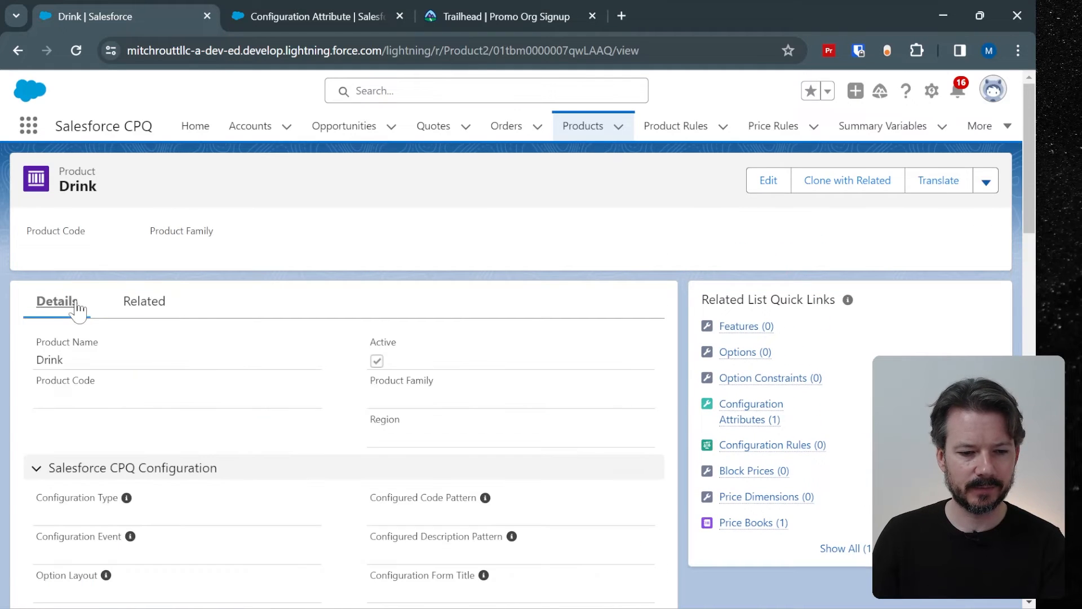
{"action": "scroll", "coordinate": [262, 363], "scroll_direction": "down", "scroll_amount": 1}
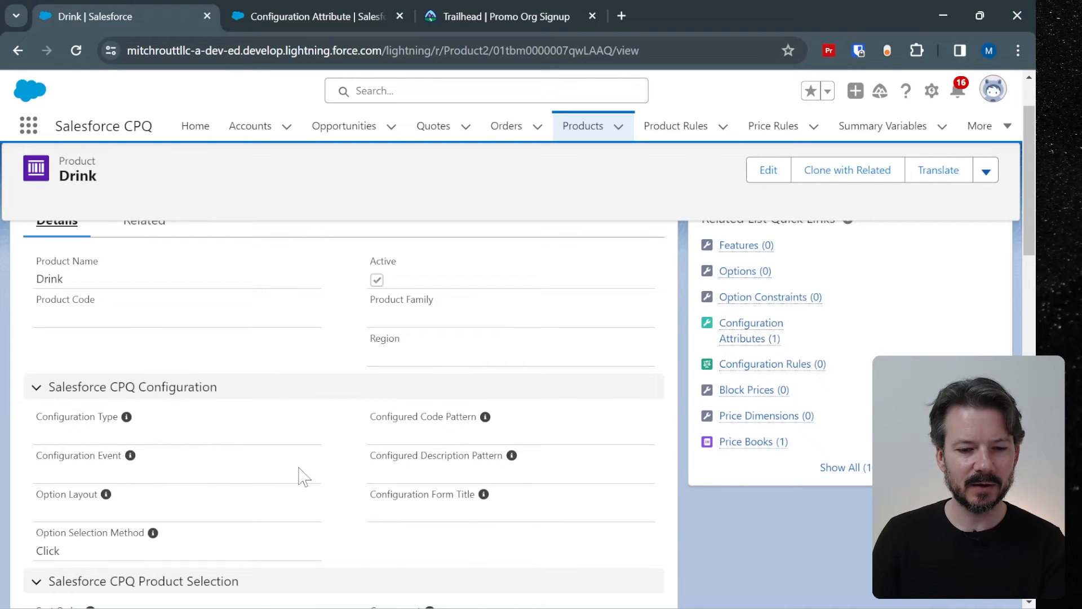
{"action": "left_click", "coordinate": [769, 170]}
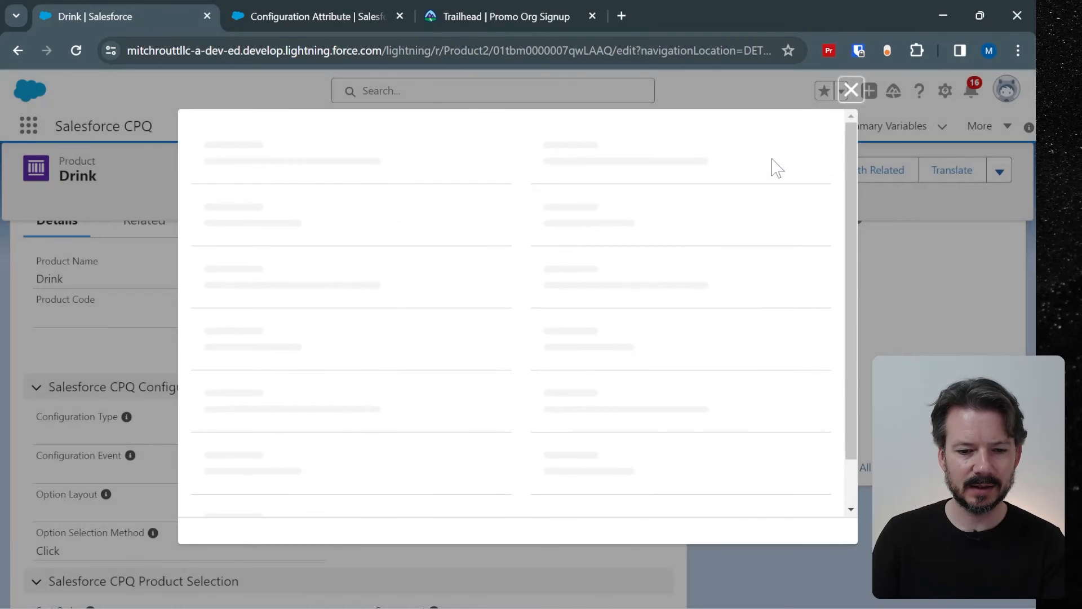
{"action": "scroll", "coordinate": [475, 290], "scroll_direction": "down", "scroll_amount": 4}
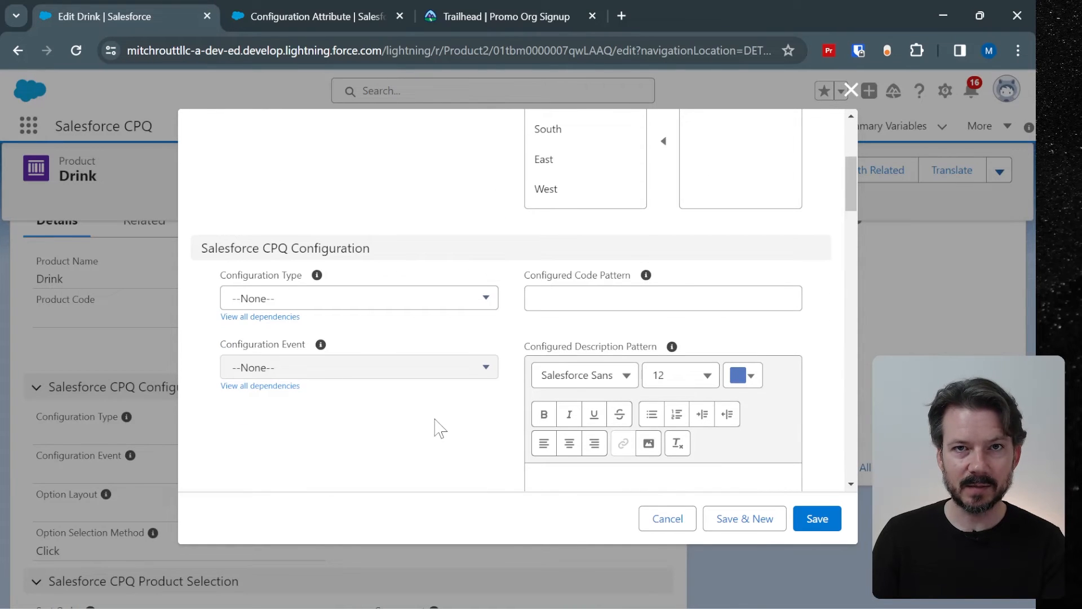
{"action": "left_click", "coordinate": [399, 299]}
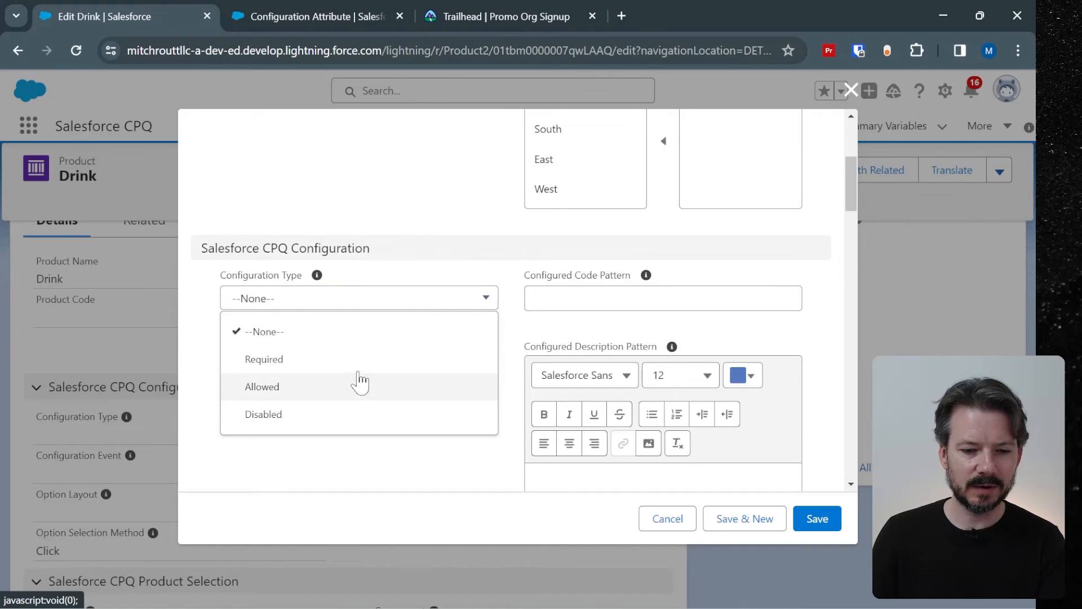
{"action": "left_click", "coordinate": [359, 363]}
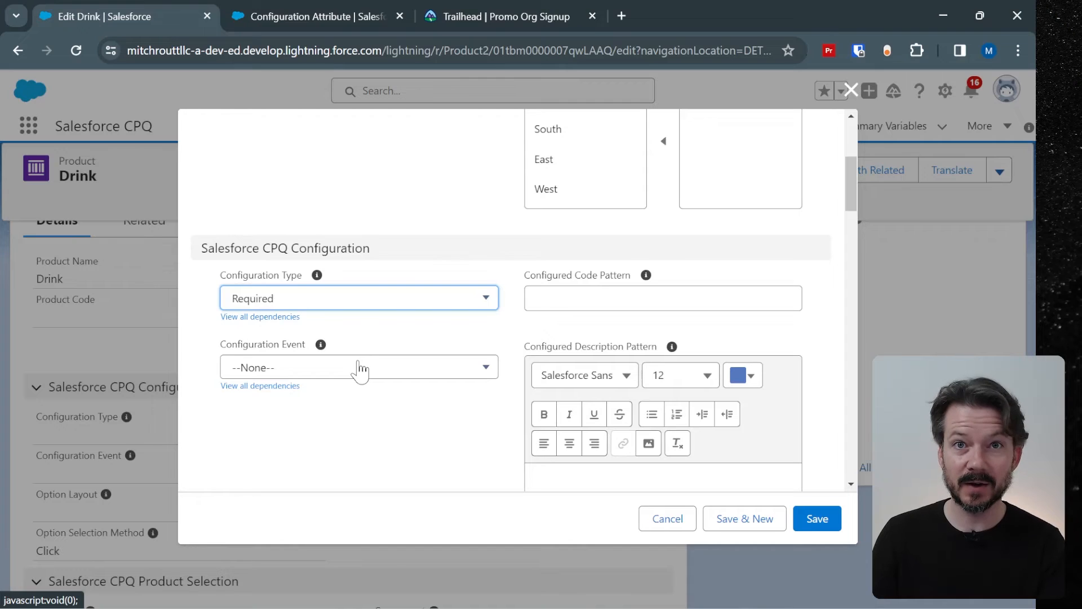
{"action": "left_click", "coordinate": [362, 376]}
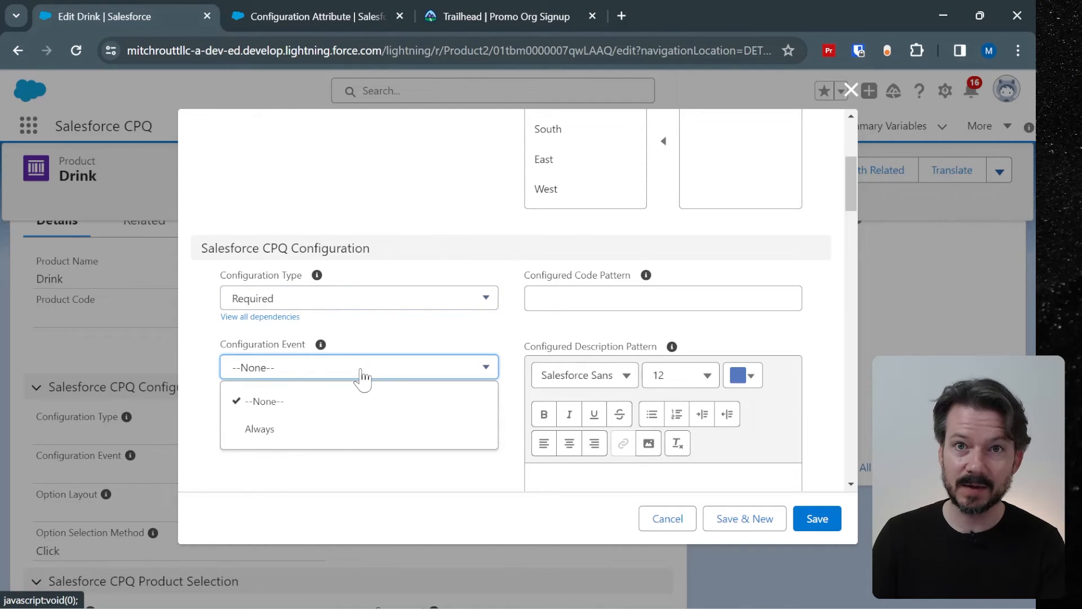
{"action": "left_click", "coordinate": [346, 438]}
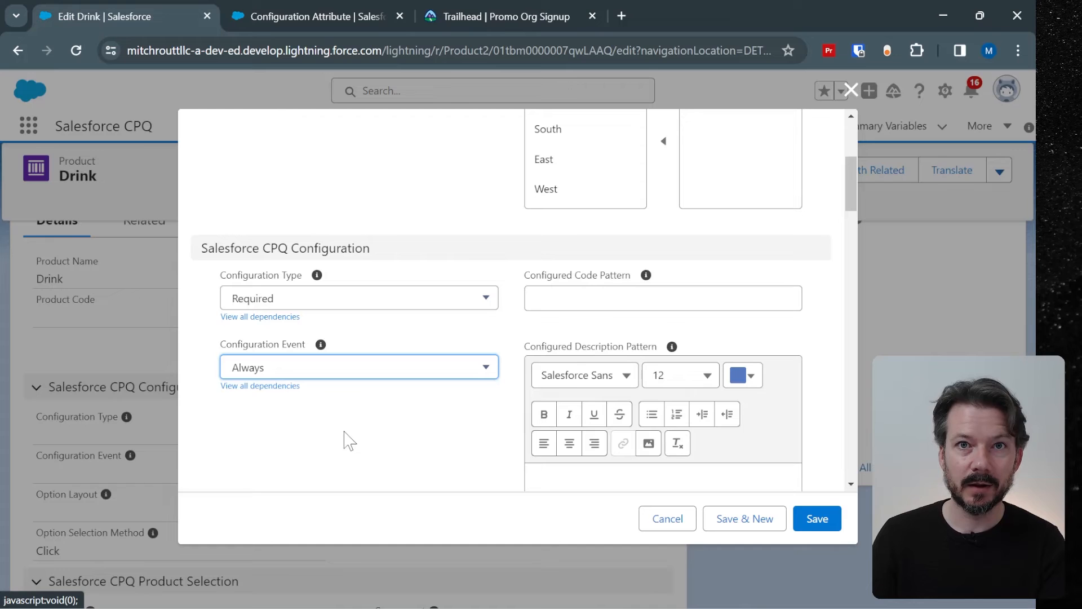
{"action": "left_click", "coordinate": [817, 519]}
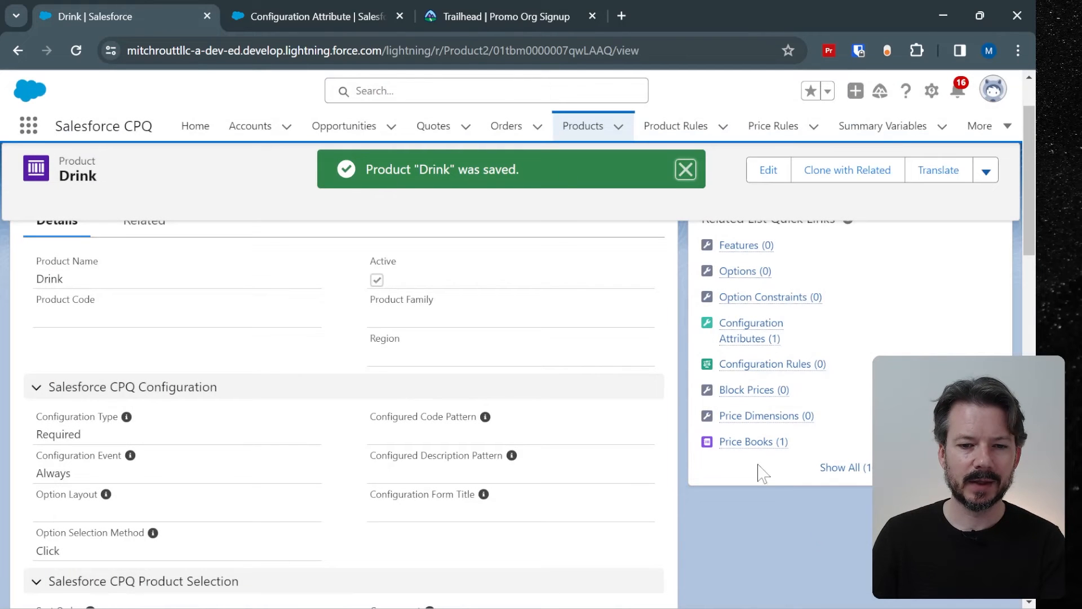
Start a new quote and create a cola opportunity for it, named with the drink and the customer's first name.
{"action": "left_click", "coordinate": [466, 126]}
{"action": "left_click", "coordinate": [434, 127]}
{"action": "left_click", "coordinate": [831, 177]}
{"action": "left_click", "coordinate": [654, 253]}
{"action": "left_click", "coordinate": [596, 443]}
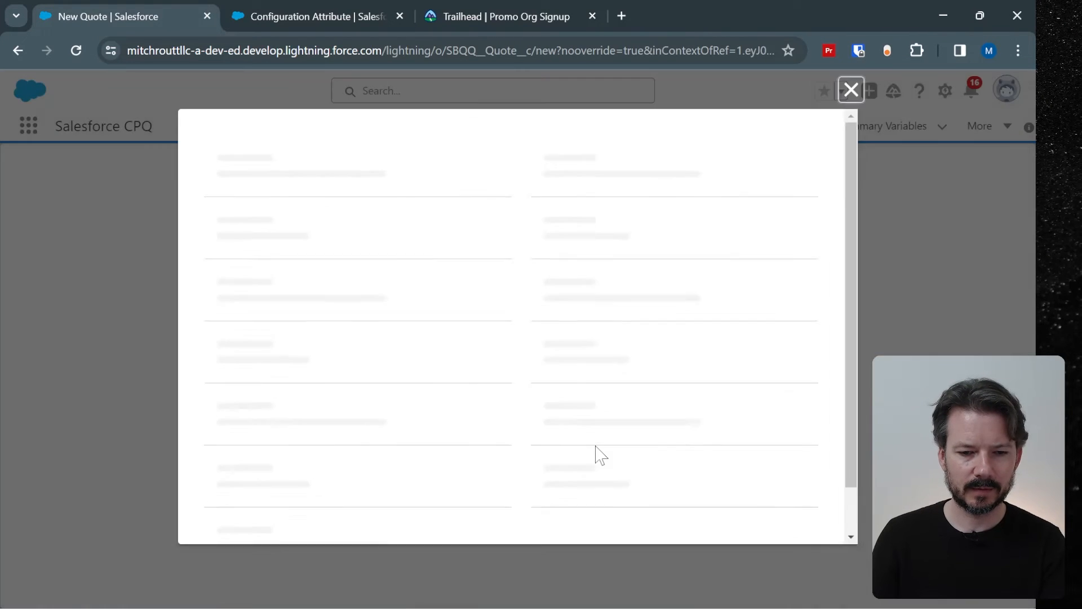
{"action": "type", "text": "Cola for Nicole"}
{"action": "left_click", "coordinate": [774, 302]}
{"action": "left_click", "coordinate": [701, 353]}
{"action": "left_click", "coordinate": [698, 408]}
{"action": "left_click", "coordinate": [648, 338]}
{"action": "left_click", "coordinate": [821, 522]}
Mark the quote as primary, link it to the customer's account, and save it.
{"action": "left_click", "coordinate": [218, 302]}
{"action": "left_click", "coordinate": [648, 308]}
{"action": "left_click", "coordinate": [586, 389]}
{"action": "left_click", "coordinate": [591, 519]}
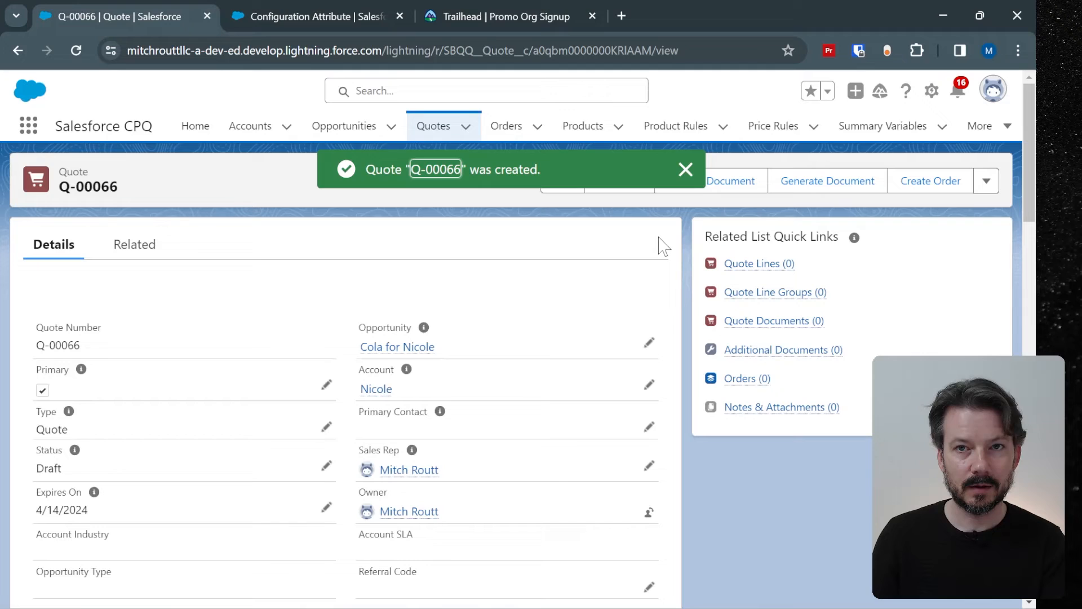
Edit the quote's lines with the Standard Price Book and add the Drink product for configuration.
{"action": "left_click", "coordinate": [629, 187]}
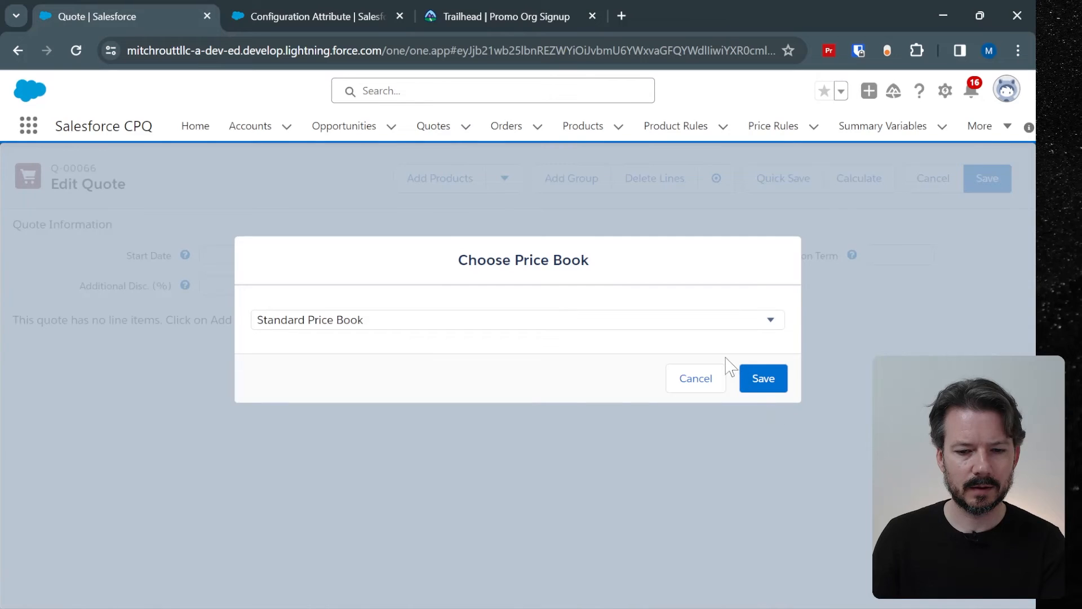
{"action": "left_click", "coordinate": [762, 378]}
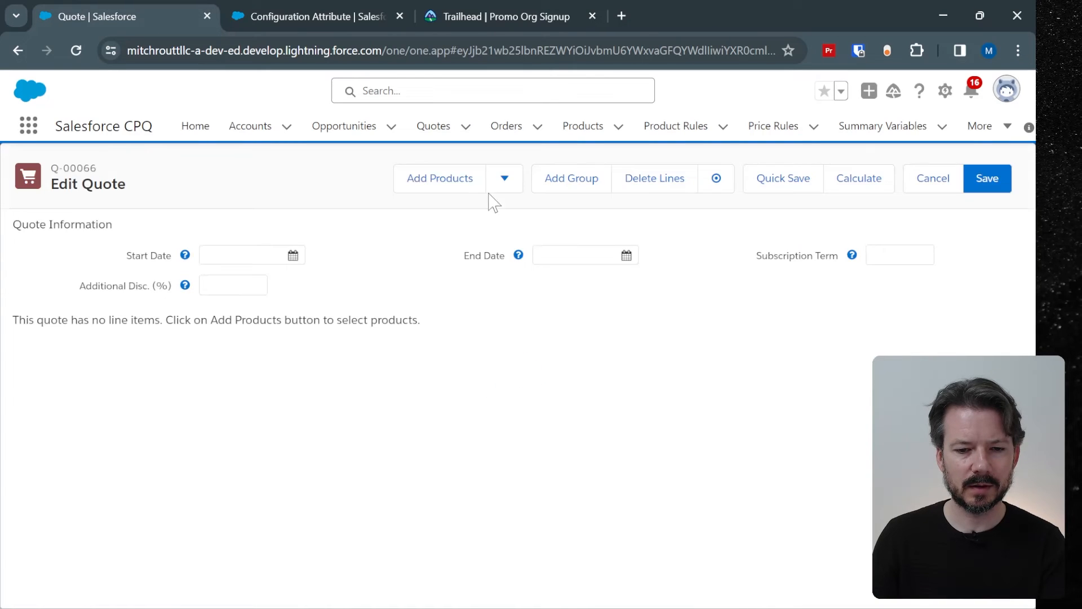
{"action": "left_click", "coordinate": [456, 184]}
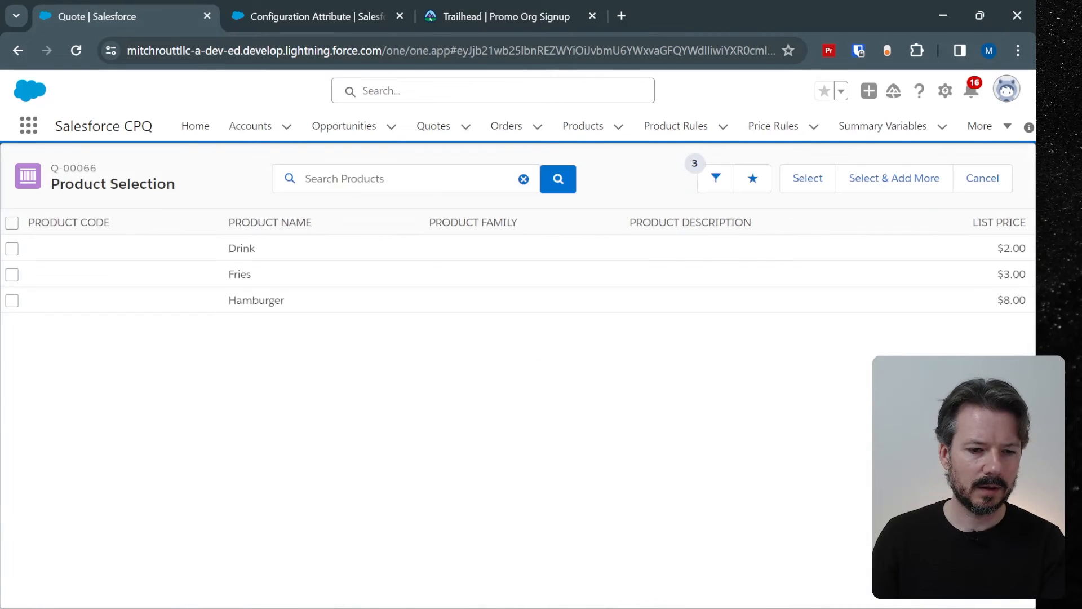
{"action": "left_click", "coordinate": [12, 249]}
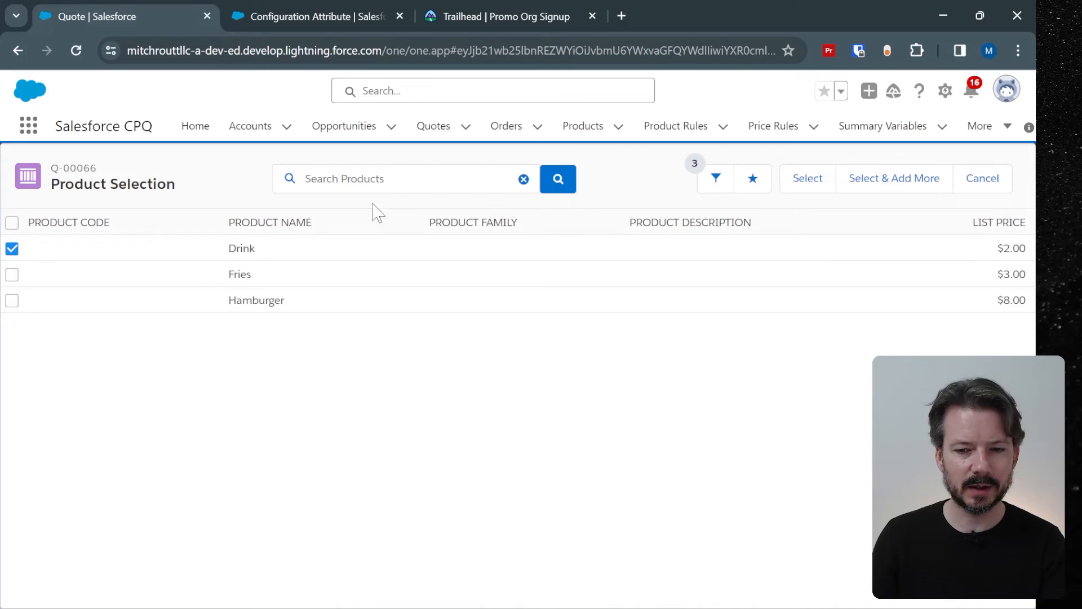
{"action": "left_click", "coordinate": [807, 178]}
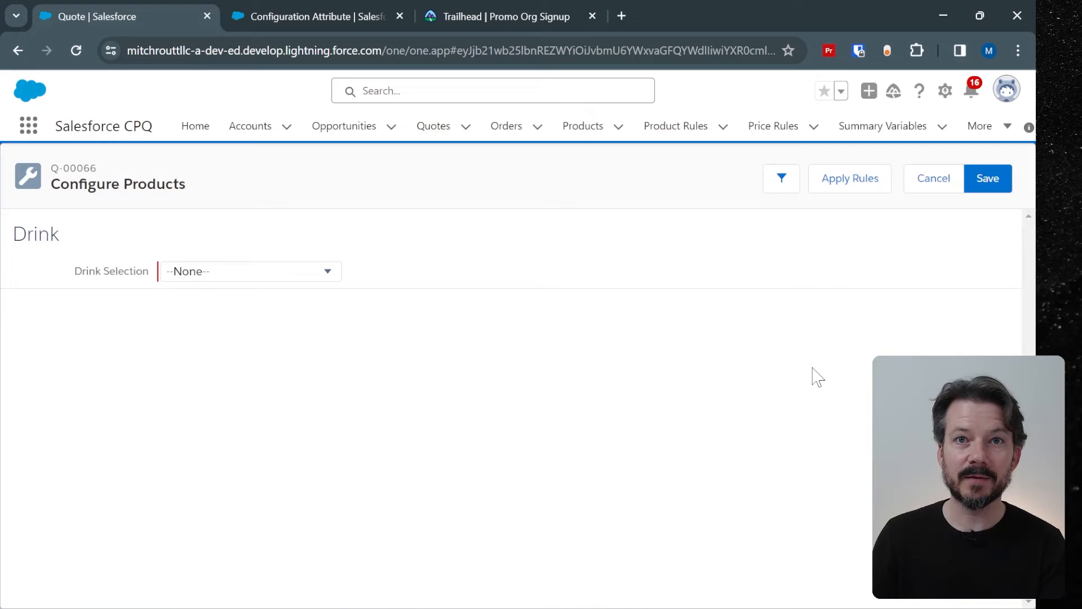
Review the Drink Selection choices and try to save the Drink configuration with the selection left at None.
{"action": "left_click", "coordinate": [269, 276]}
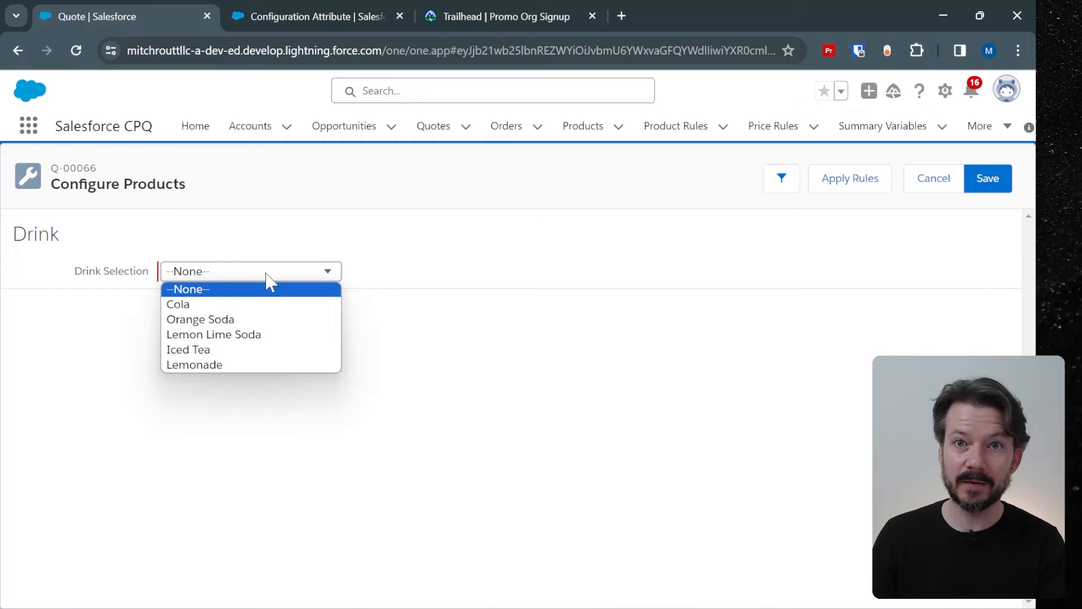
{"action": "left_click", "coordinate": [620, 259]}
{"action": "left_click", "coordinate": [988, 179]}
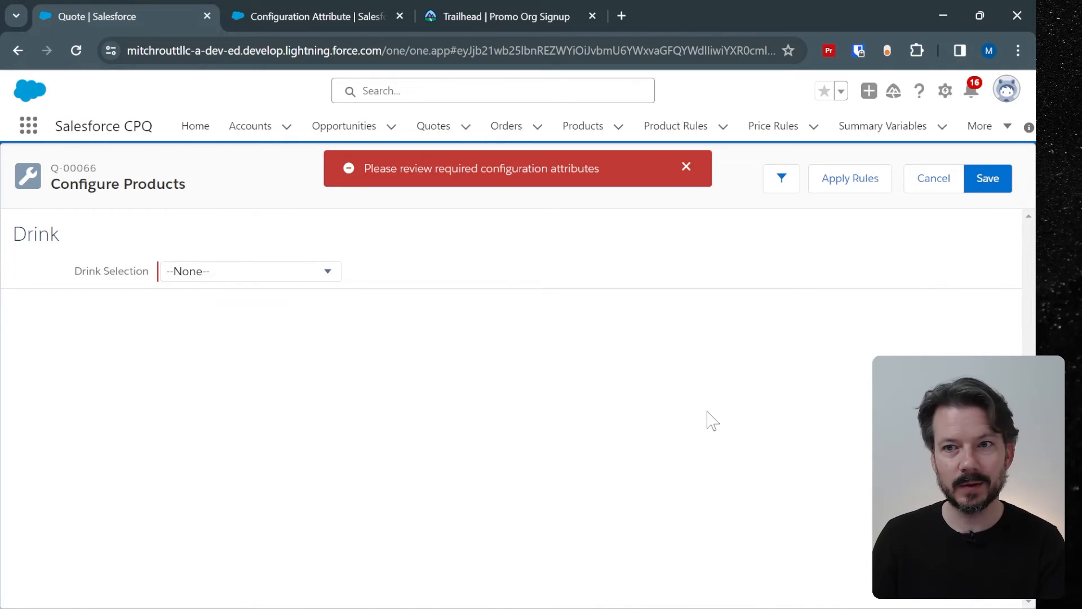
Set Drink Selection to Cola, save the configuration, and save the quote's lines.
{"action": "left_click", "coordinate": [253, 277]}
{"action": "left_click", "coordinate": [246, 302]}
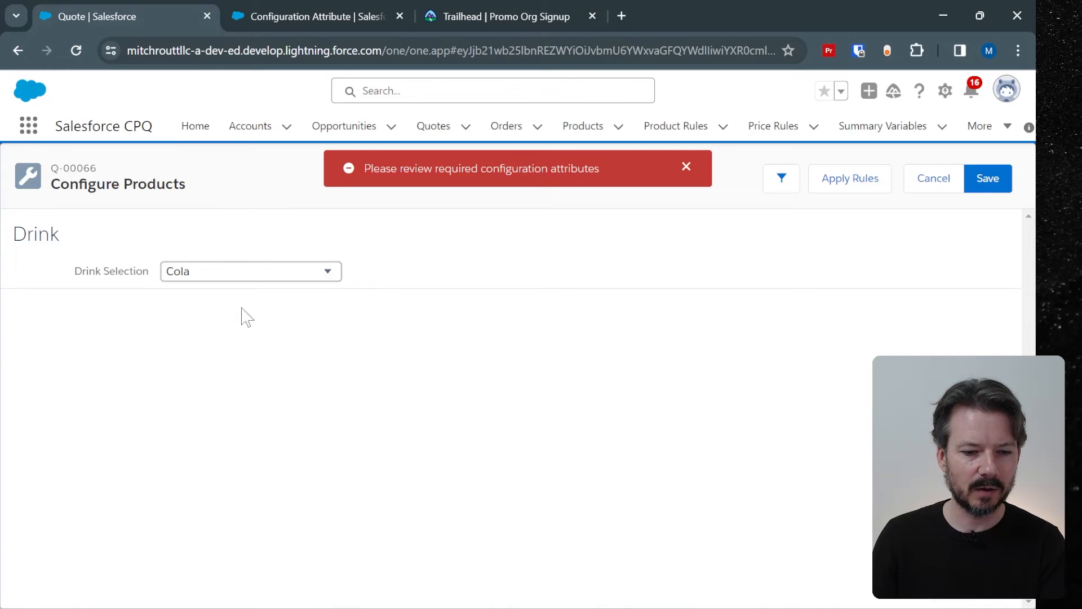
{"action": "left_click", "coordinate": [992, 186]}
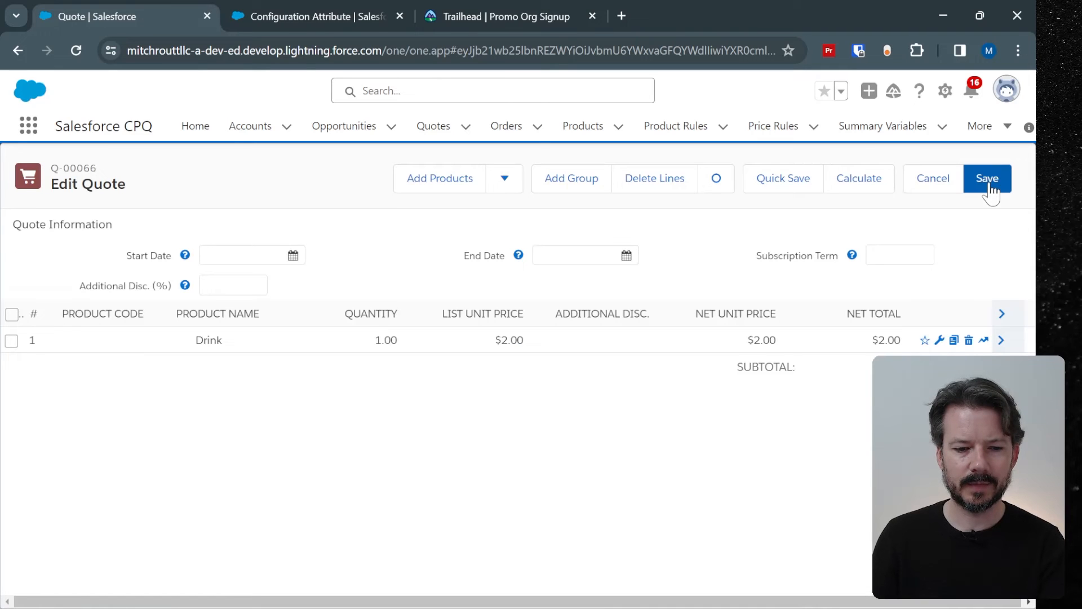
{"action": "left_click", "coordinate": [992, 191]}
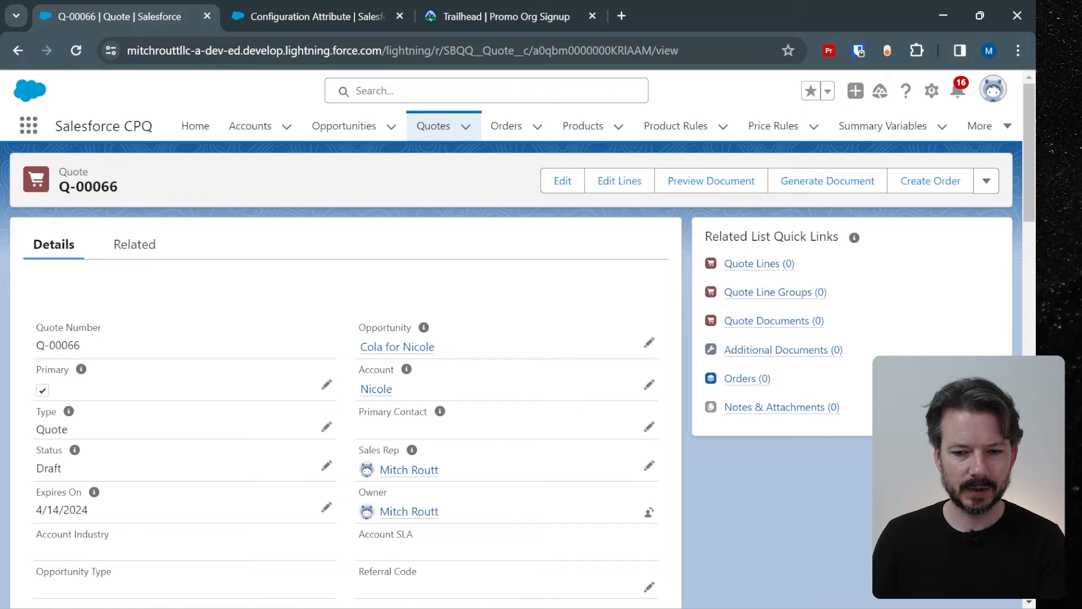
Mark the quote as Ordered in its contract information and save it.
{"action": "scroll", "coordinate": [632, 322], "scroll_direction": "down", "scroll_amount": 2}
{"action": "scroll", "coordinate": [631, 321], "scroll_direction": "down", "scroll_amount": 4}
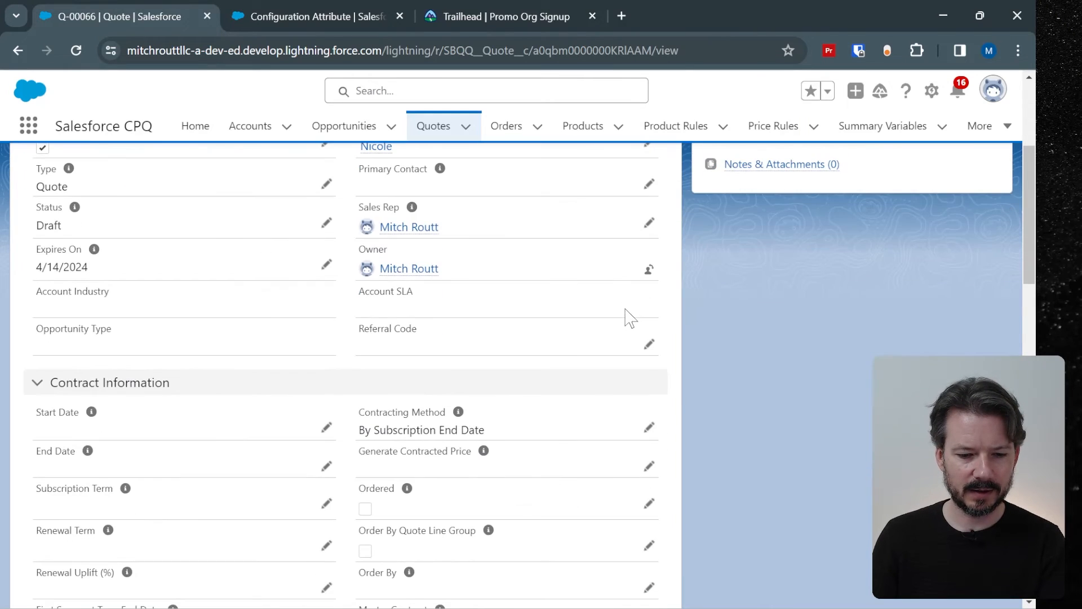
{"action": "left_click", "coordinate": [649, 504]}
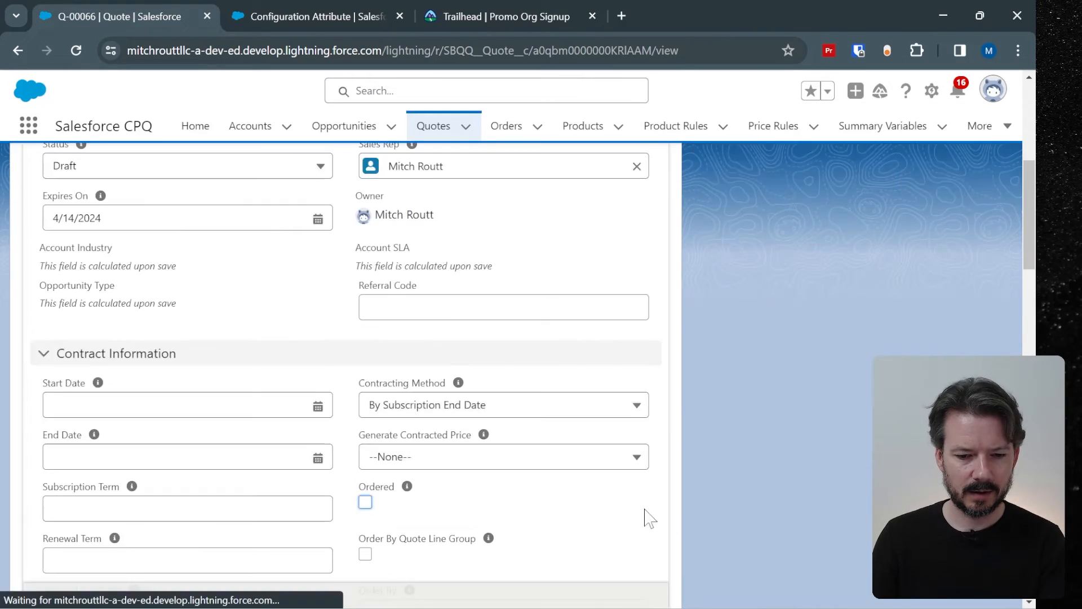
{"action": "left_click", "coordinate": [365, 503]}
{"action": "left_click", "coordinate": [374, 584]}
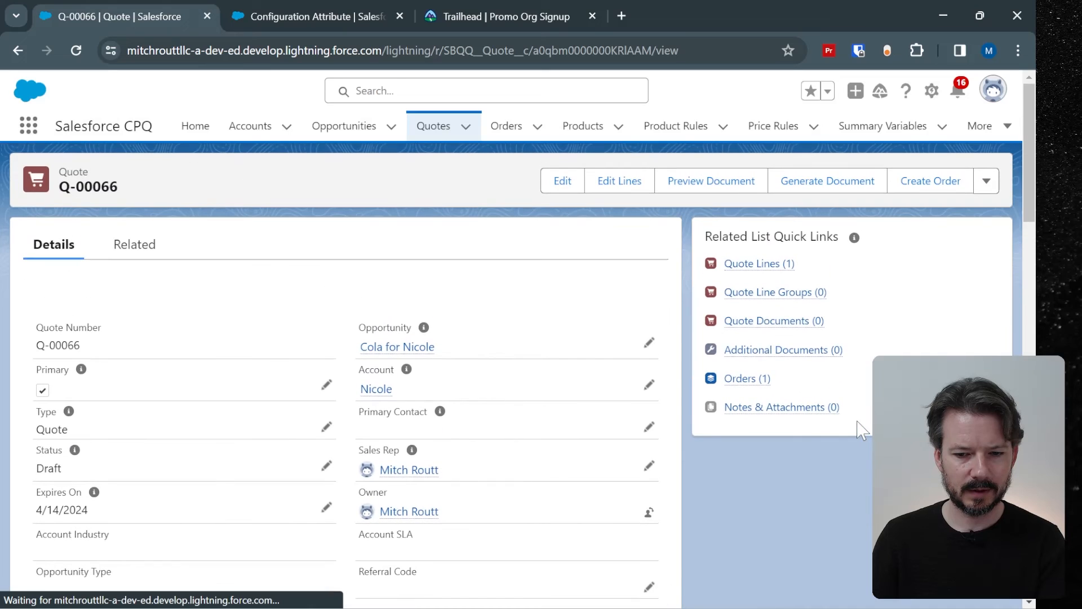
Open the quote's order and check the Drink Selection value on its Drink order product, leaving without changes.
{"action": "left_click", "coordinate": [758, 382]}
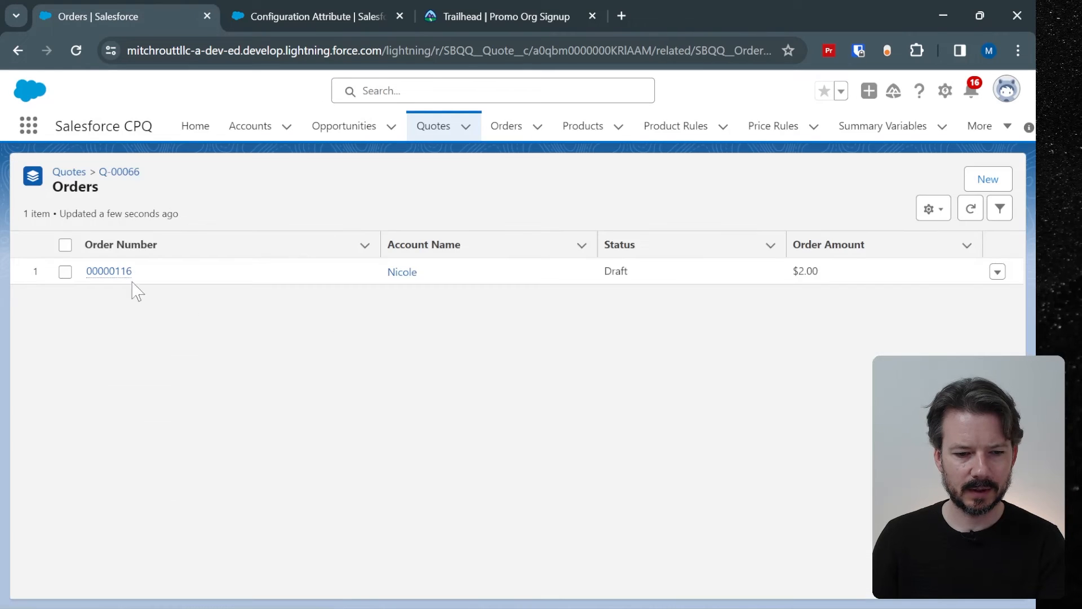
{"action": "left_click", "coordinate": [120, 274]}
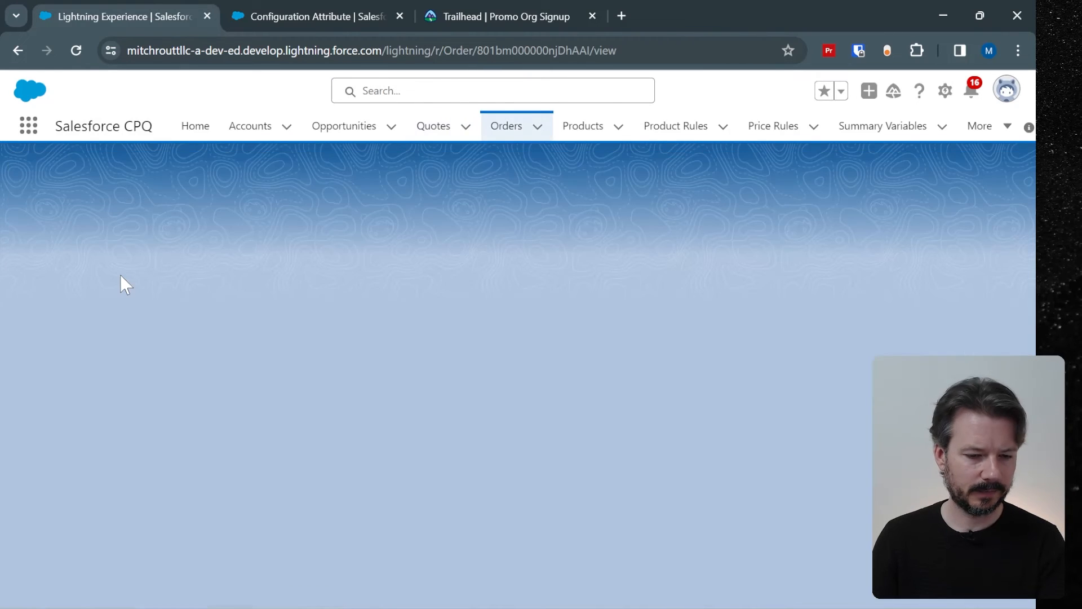
{"action": "scroll", "coordinate": [440, 315], "scroll_direction": "down", "scroll_amount": 1}
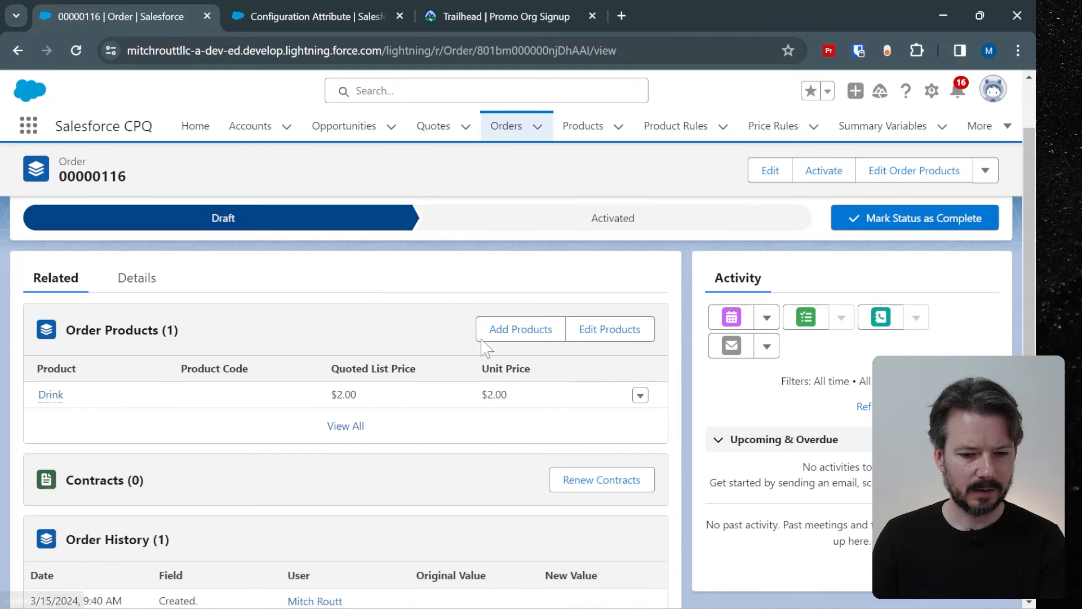
{"action": "left_click", "coordinate": [639, 396]}
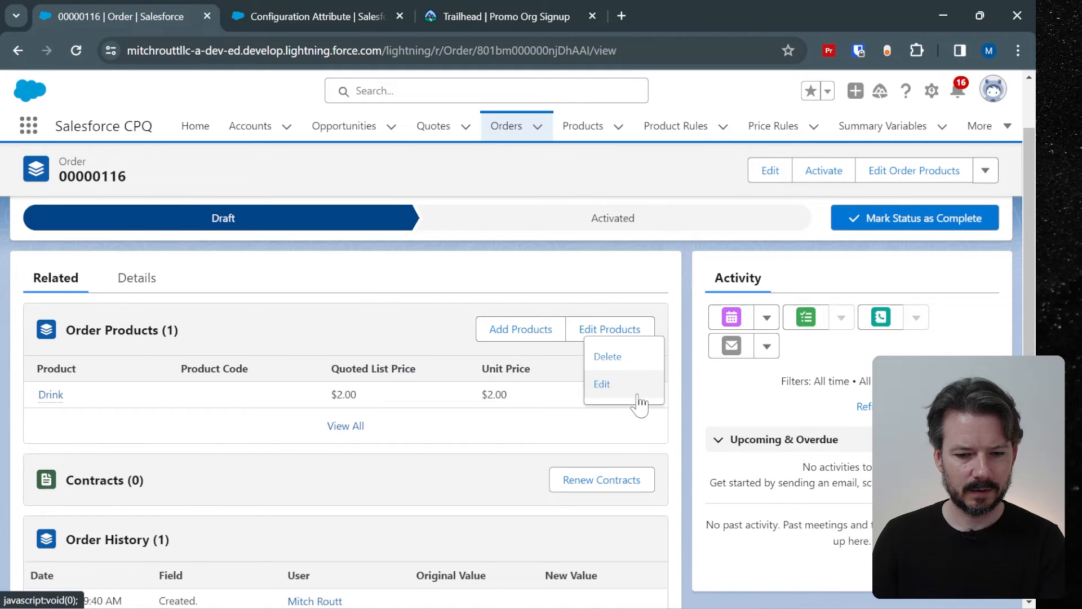
{"action": "left_click", "coordinate": [611, 387]}
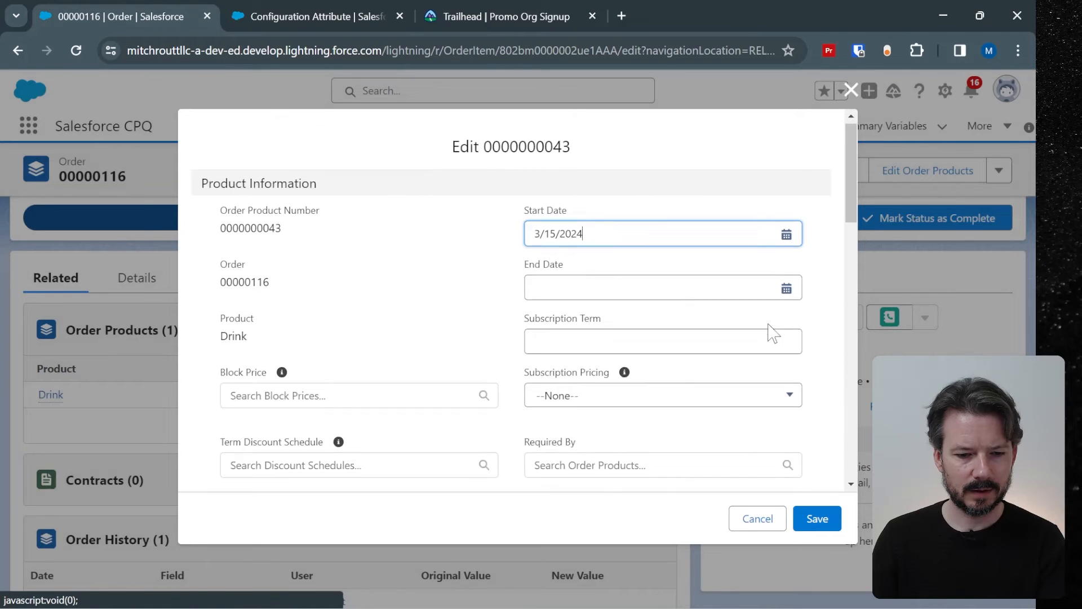
{"action": "scroll", "coordinate": [769, 332], "scroll_direction": "down", "scroll_amount": 3}
{"action": "scroll", "coordinate": [775, 330], "scroll_direction": "down", "scroll_amount": 3}
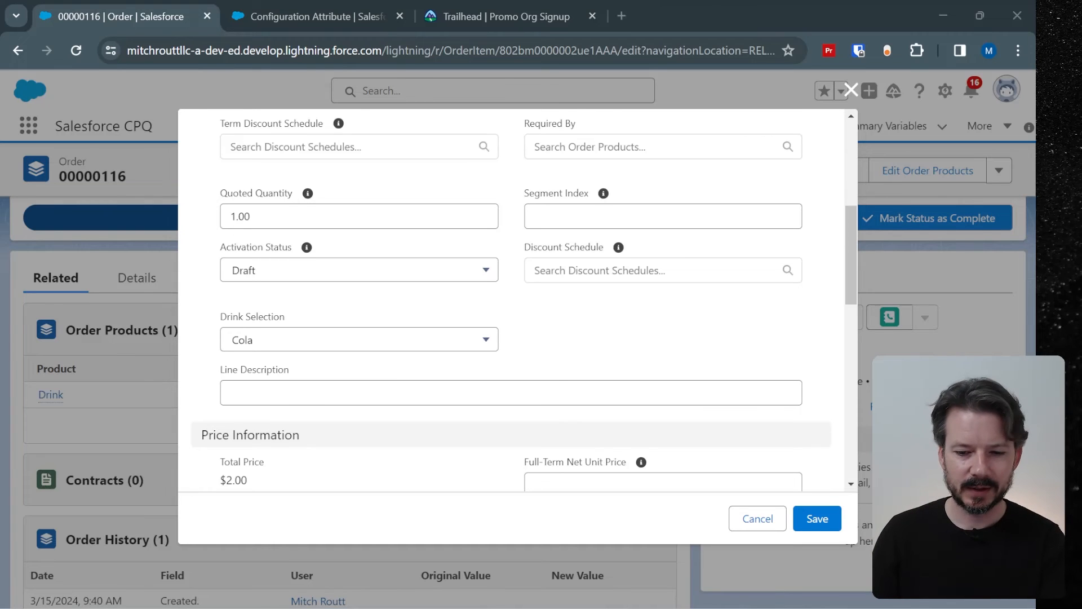
{"action": "left_click", "coordinate": [756, 518]}
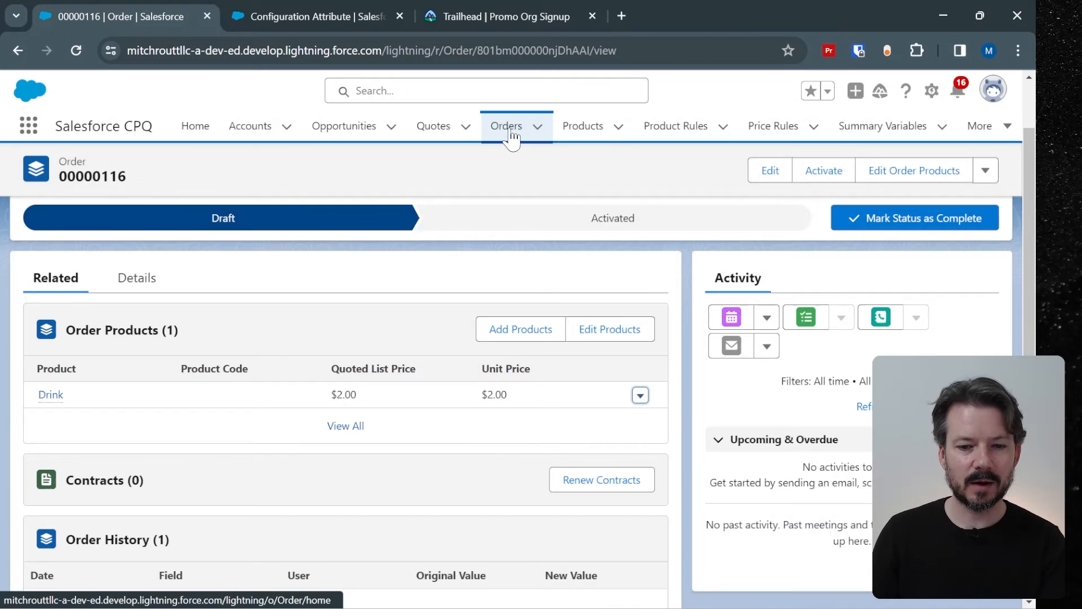
Create an active product named Hamburger Combo Meal and show its related lists.
{"action": "left_click", "coordinate": [584, 130]}
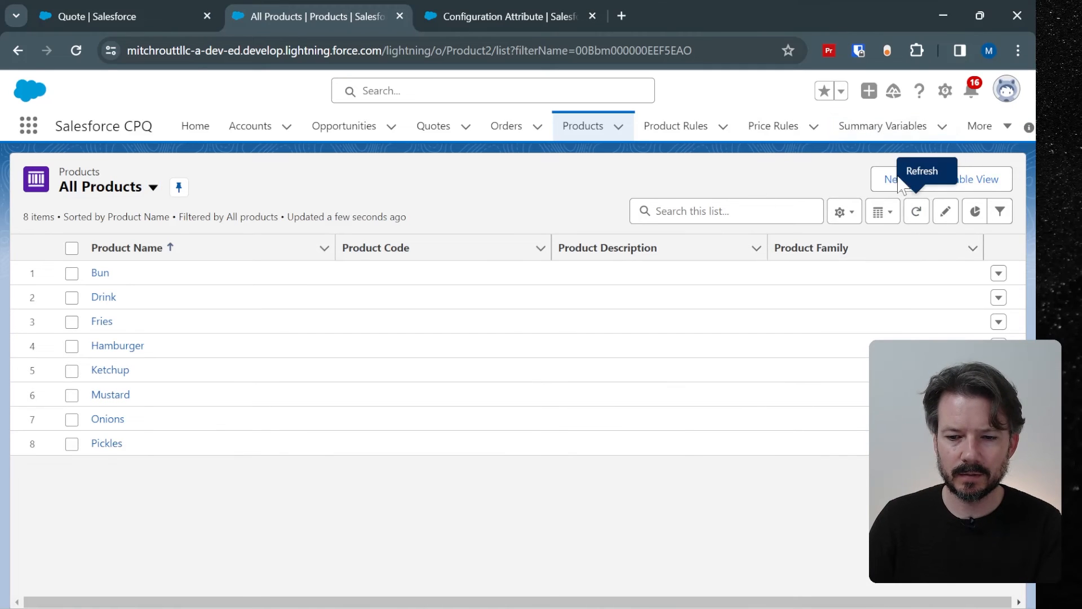
{"action": "left_click", "coordinate": [882, 186]}
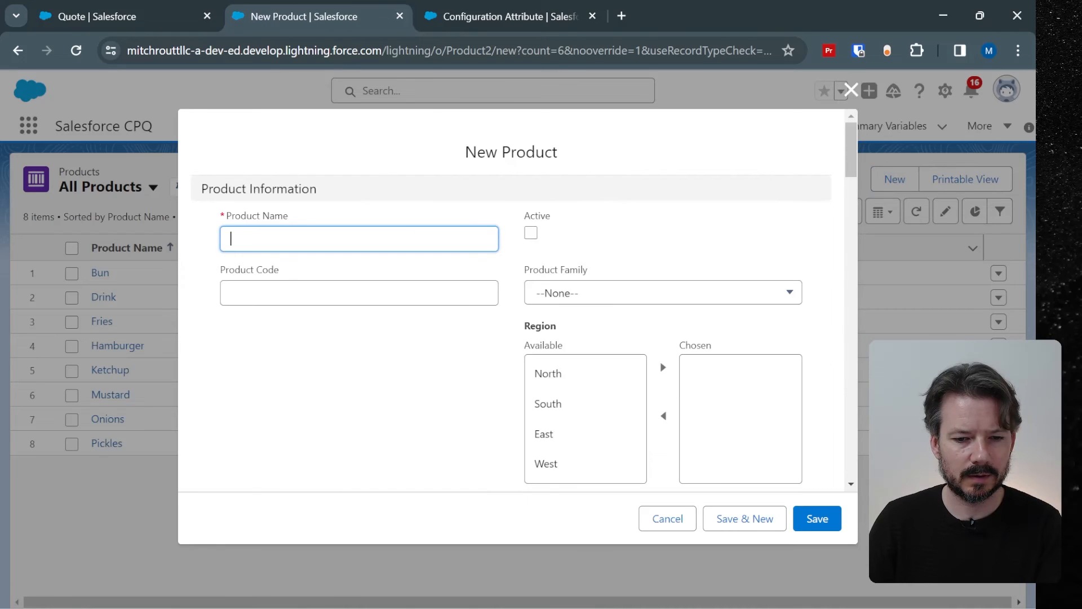
{"action": "type", "text": "Hamburger Combo Meal"}
{"action": "left_click", "coordinate": [531, 233]}
{"action": "left_click", "coordinate": [819, 522]}
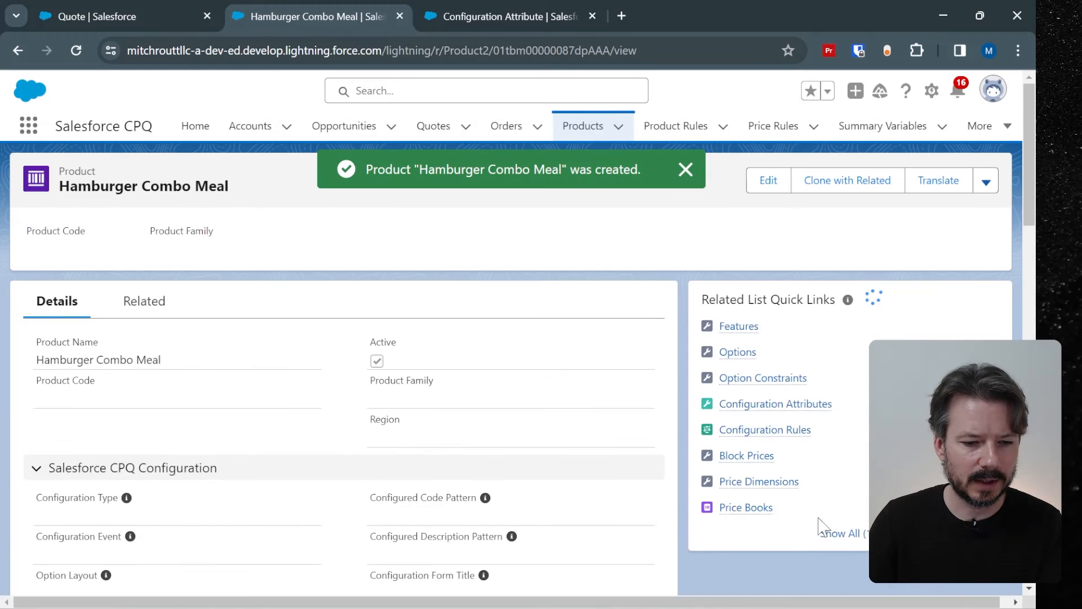
{"action": "left_click", "coordinate": [145, 309]}
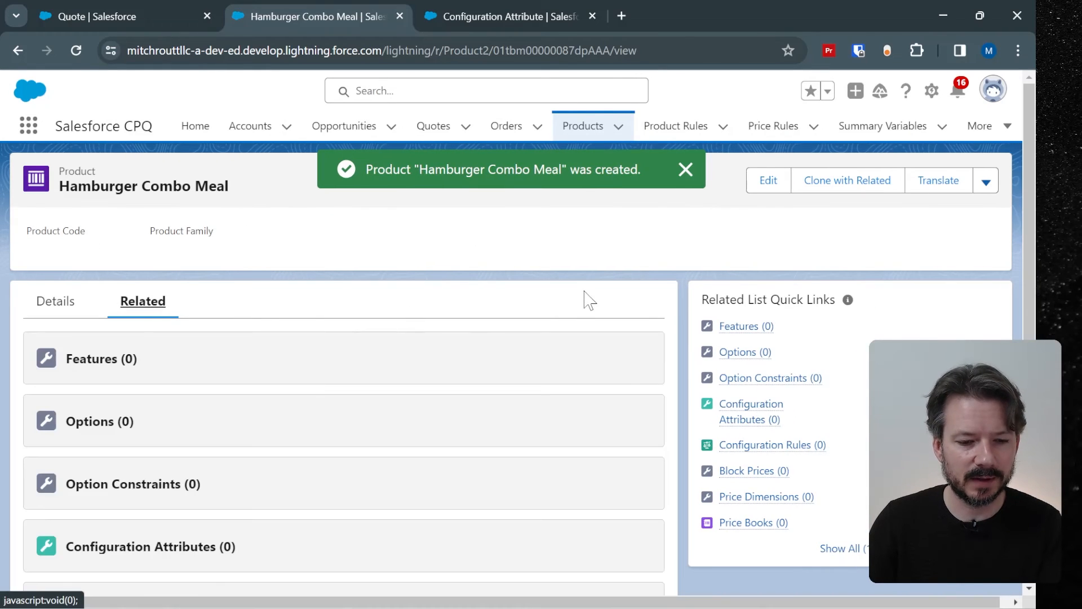
Add an active standard price of $11.00 to the Hamburger Combo Meal product.
{"action": "scroll", "coordinate": [581, 299], "scroll_direction": "down", "scroll_amount": 5}
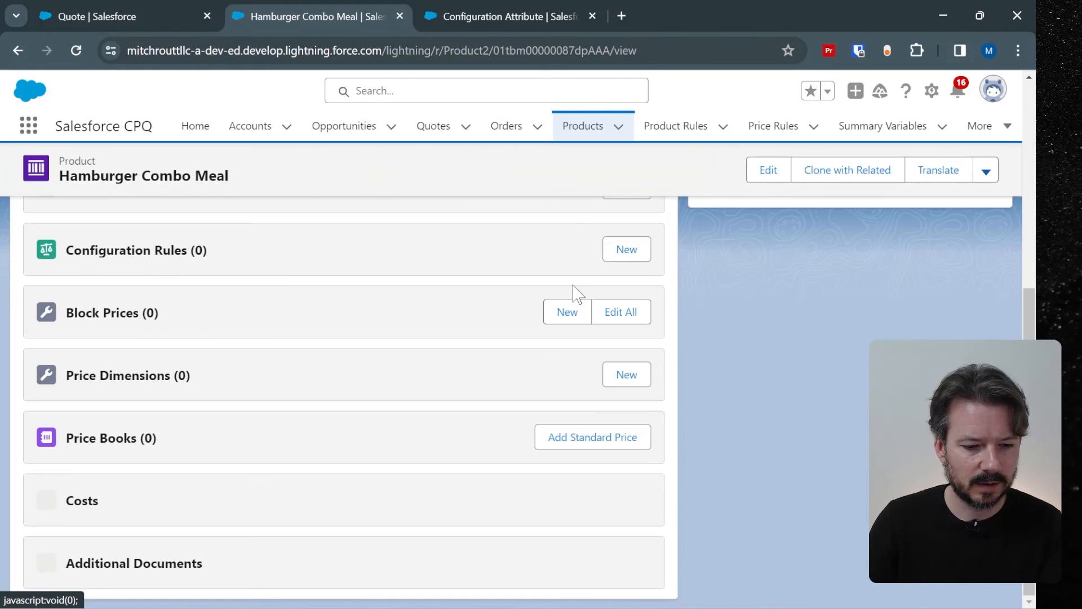
{"action": "left_click", "coordinate": [584, 435]}
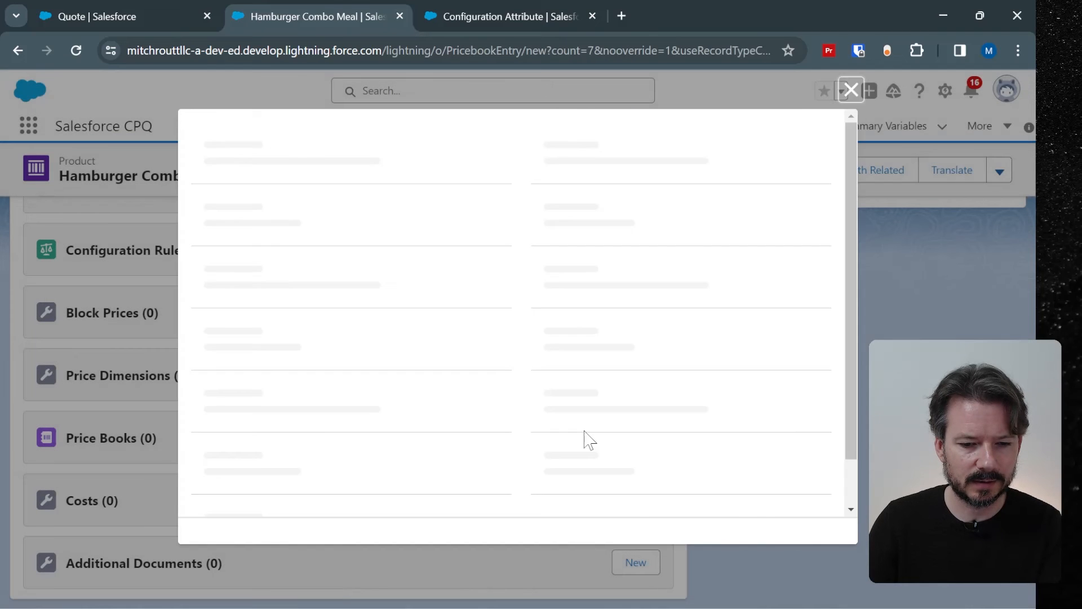
{"action": "left_click", "coordinate": [385, 394]}
{"action": "left_click", "coordinate": [820, 504]}
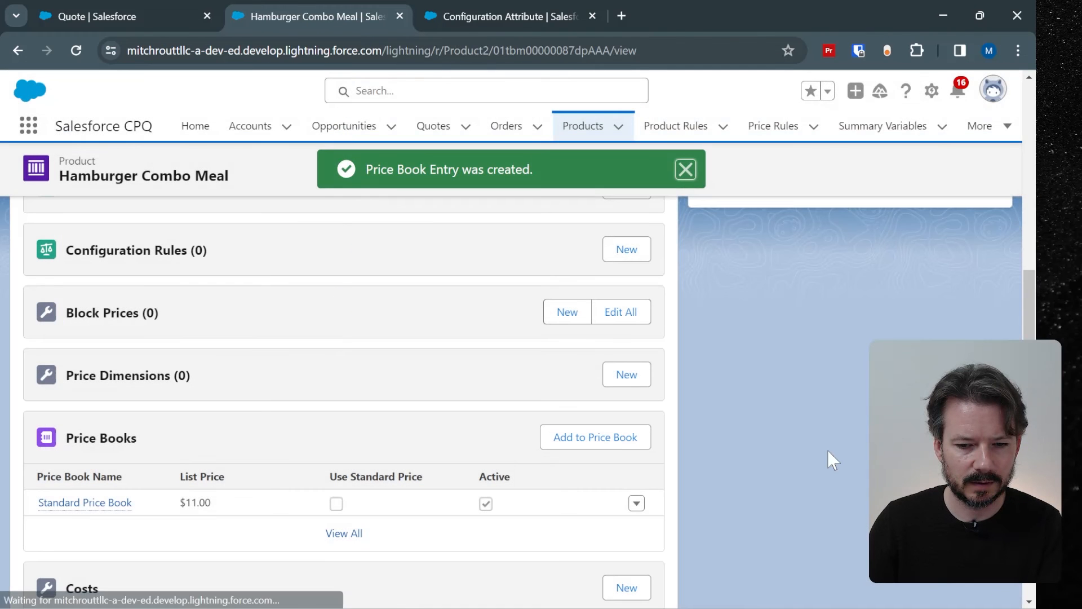
Start a Hamburger product option for the Hamburger Combo Meal, with number 1 and Selected enabled.
{"action": "scroll", "coordinate": [823, 406], "scroll_direction": "up", "scroll_amount": 5}
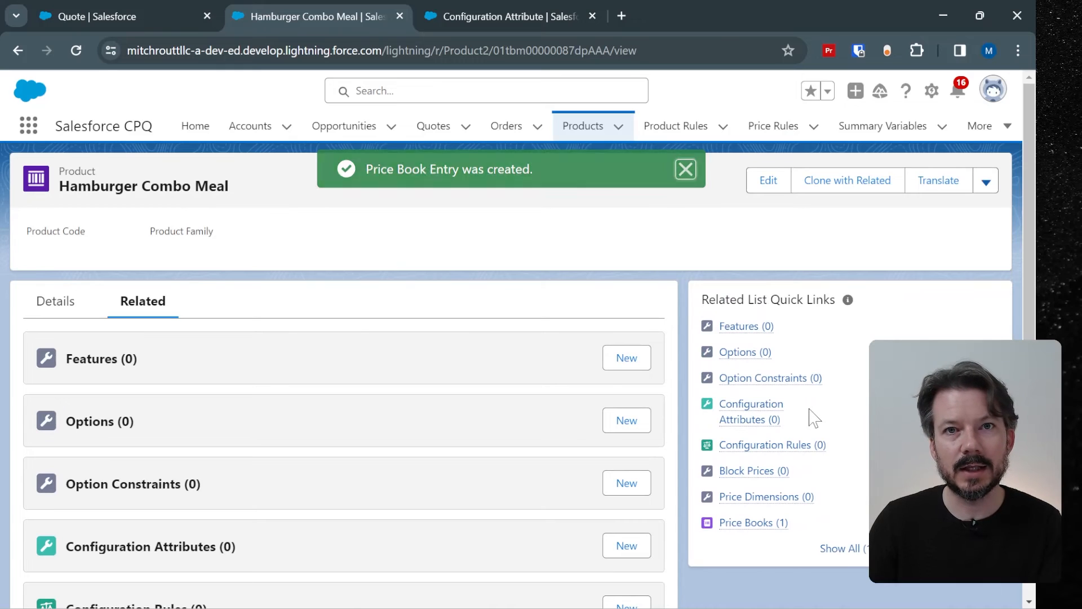
{"action": "scroll", "coordinate": [814, 418], "scroll_direction": "down", "scroll_amount": 8}
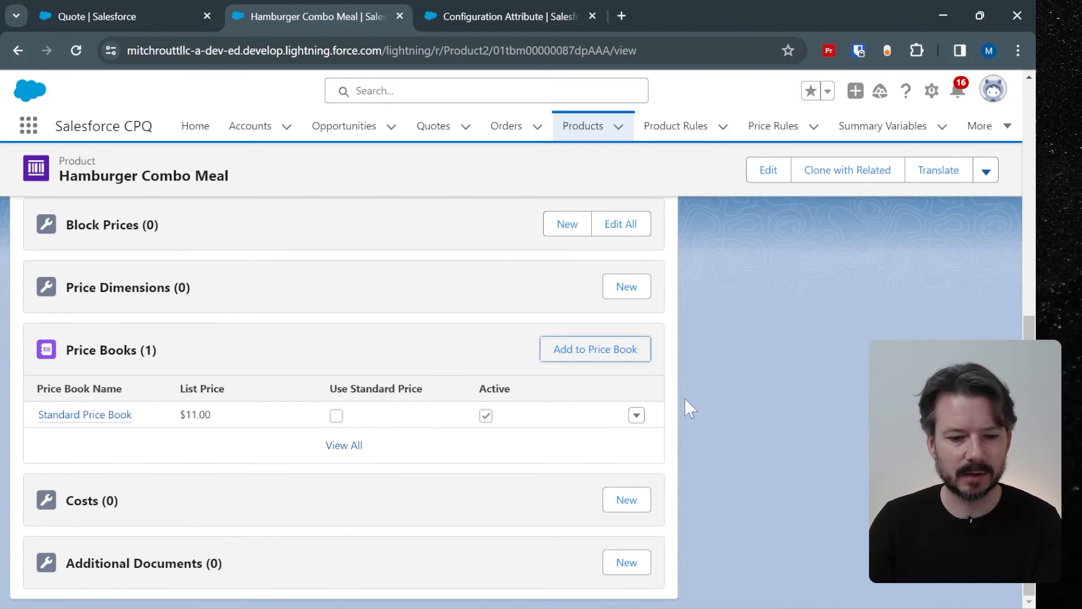
{"action": "scroll", "coordinate": [539, 298], "scroll_direction": "up", "scroll_amount": 4}
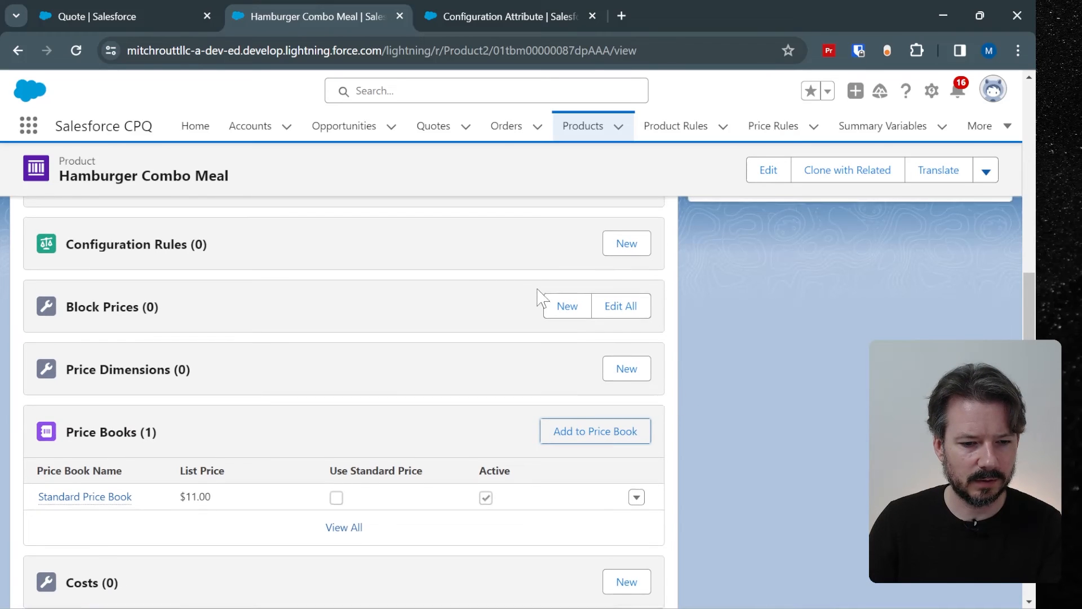
{"action": "scroll", "coordinate": [539, 297], "scroll_direction": "up", "scroll_amount": 3}
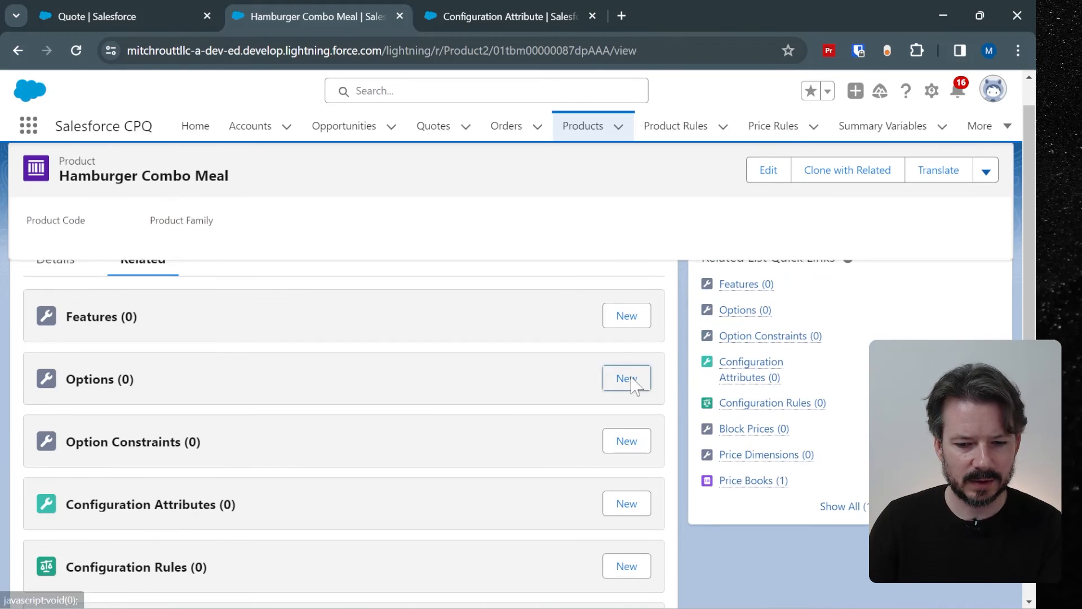
{"action": "left_click", "coordinate": [631, 377]}
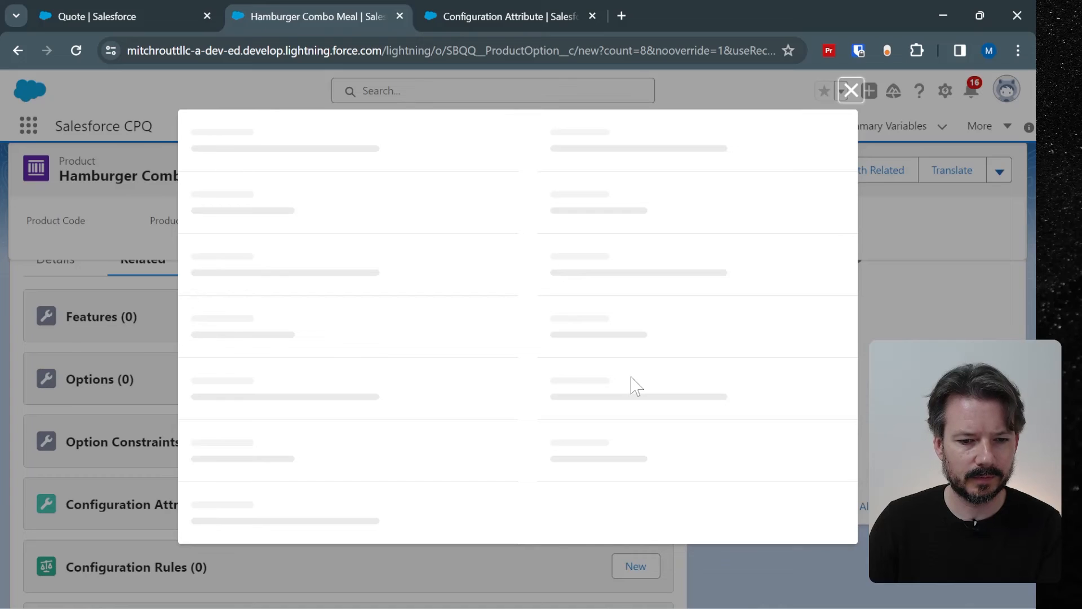
{"action": "type", "text": "Hamb"}
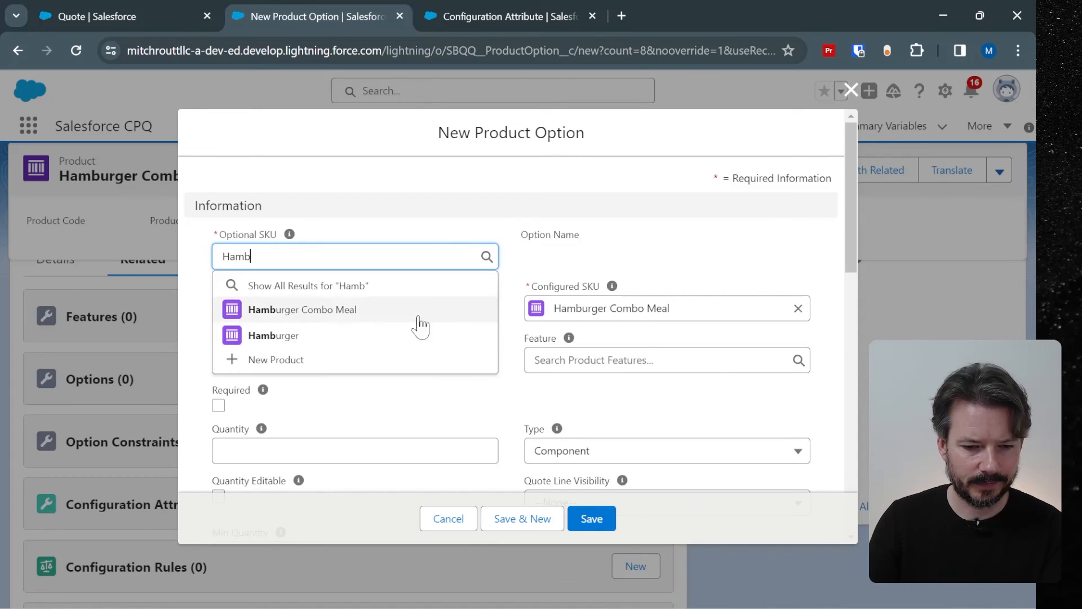
{"action": "left_click", "coordinate": [311, 337]}
{"action": "left_click", "coordinate": [287, 308]}
{"action": "type", "text": "1"}
{"action": "left_click", "coordinate": [219, 354]}
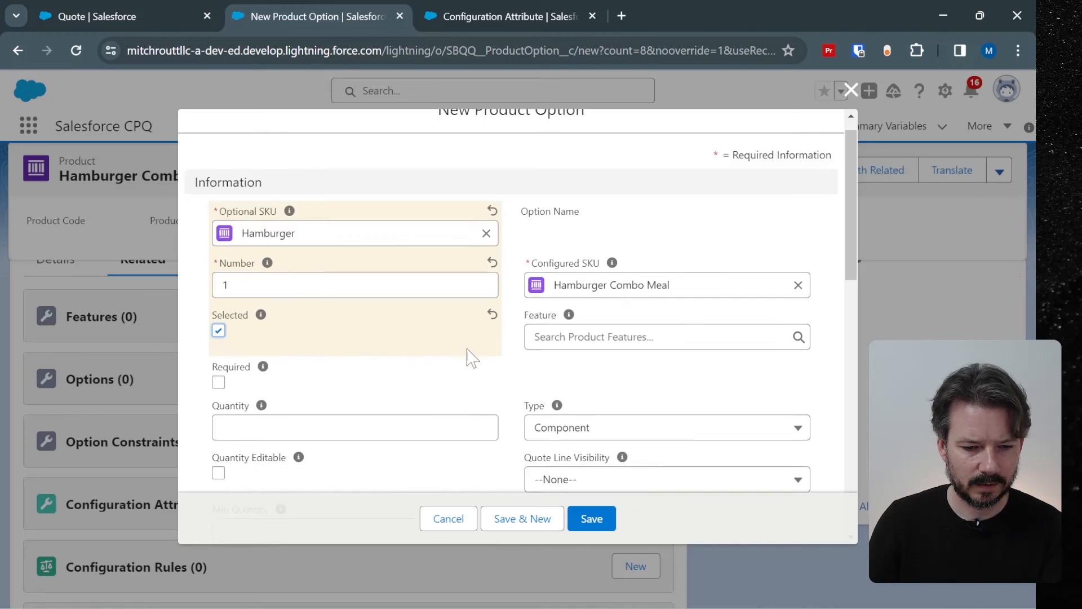
Mark the Hamburger option as Bundled and save it.
{"action": "scroll", "coordinate": [468, 355], "scroll_direction": "down", "scroll_amount": 7}
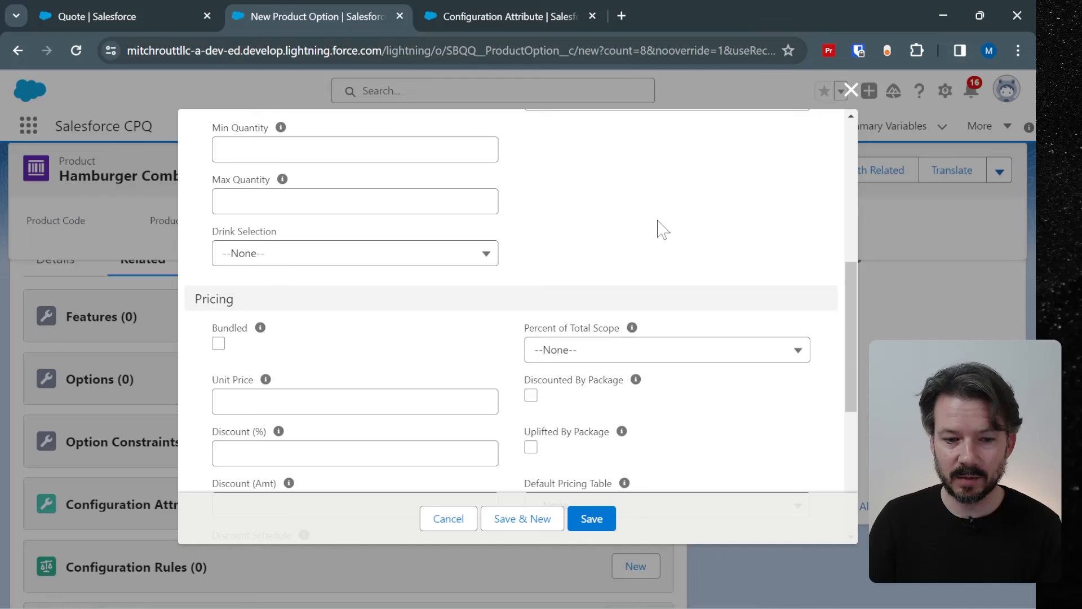
{"action": "left_click", "coordinate": [218, 344]}
{"action": "scroll", "coordinate": [733, 282], "scroll_direction": "up", "scroll_amount": 1}
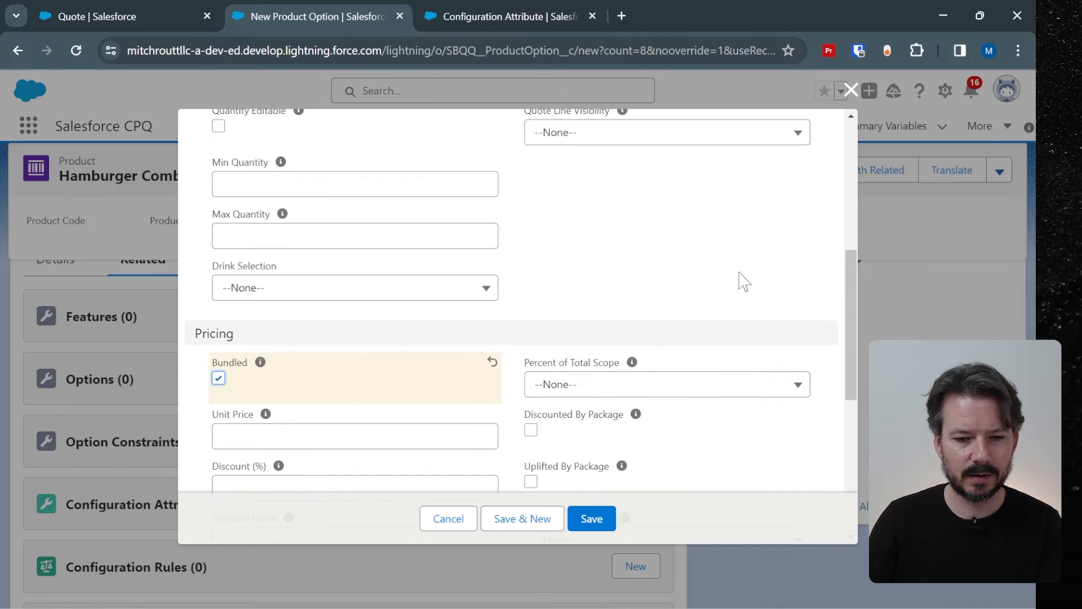
{"action": "scroll", "coordinate": [744, 281], "scroll_direction": "up", "scroll_amount": 7}
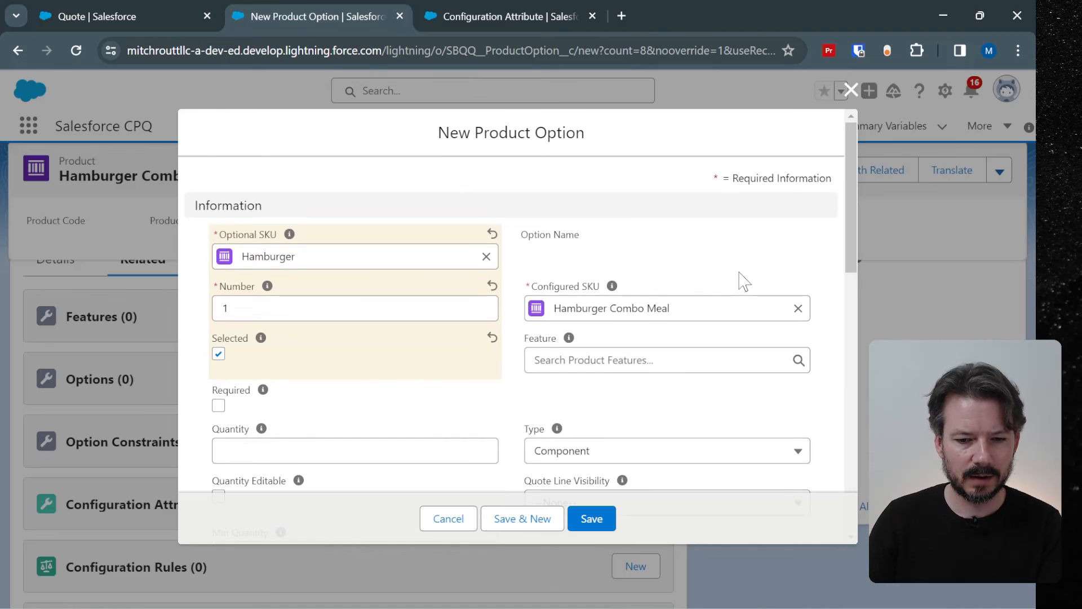
{"action": "left_click", "coordinate": [597, 523]}
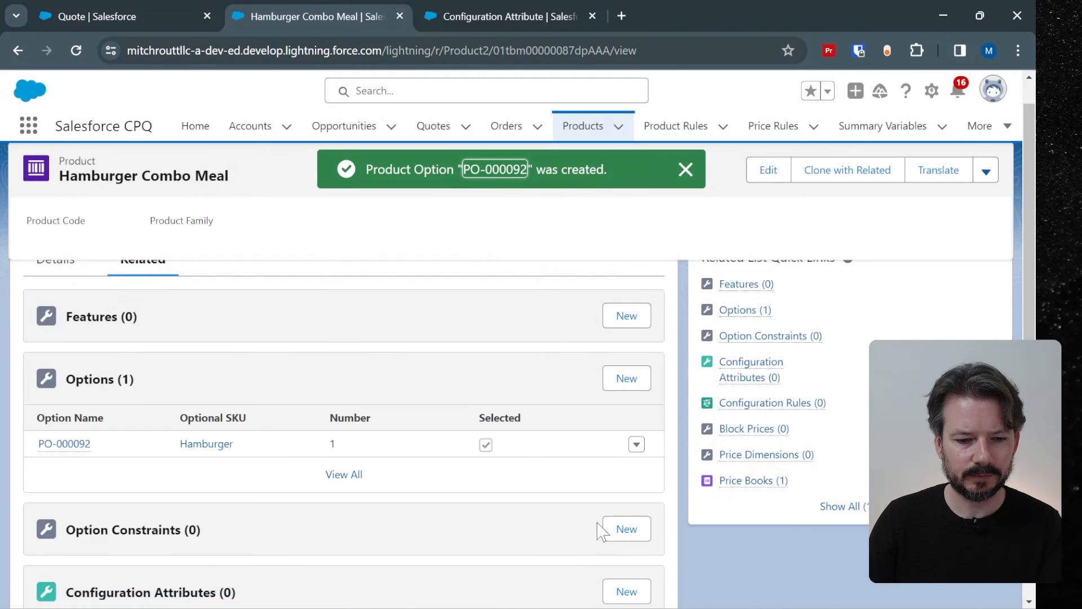
Create a Fries product option for the combo meal with number 1, Selected and Bundled enabled.
{"action": "left_click", "coordinate": [629, 379]}
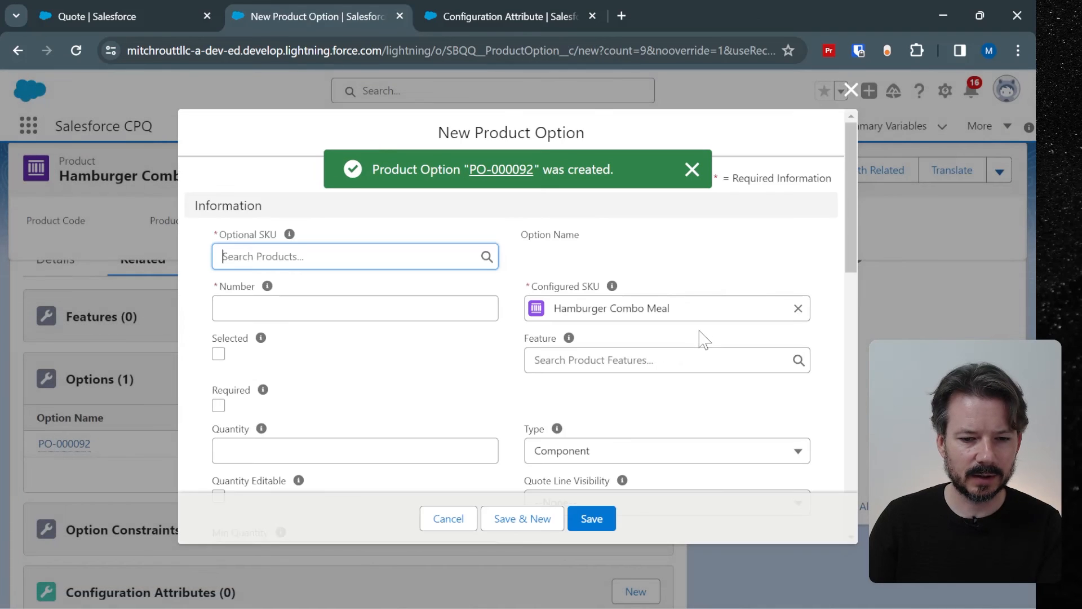
{"action": "type", "text": "Fries"}
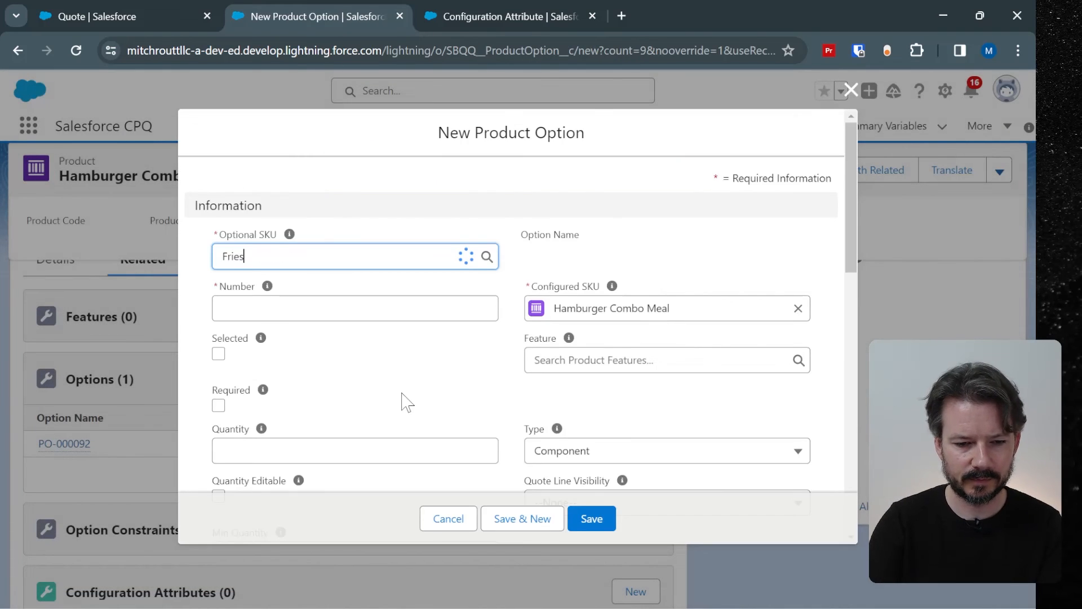
{"action": "left_click", "coordinate": [273, 311]}
{"action": "left_click", "coordinate": [280, 309]}
{"action": "type", "text": "1"}
{"action": "left_click", "coordinate": [218, 354]}
{"action": "scroll", "coordinate": [544, 341], "scroll_direction": "down", "scroll_amount": 3}
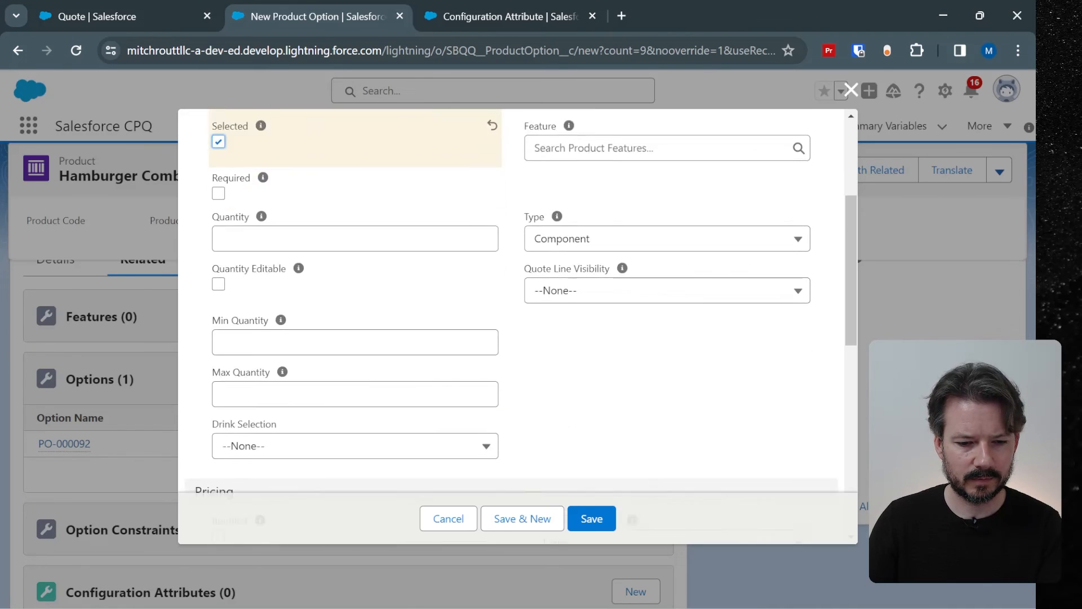
{"action": "scroll", "coordinate": [507, 336], "scroll_direction": "down", "scroll_amount": 3}
{"action": "left_click", "coordinate": [219, 344]}
{"action": "left_click", "coordinate": [585, 520]}
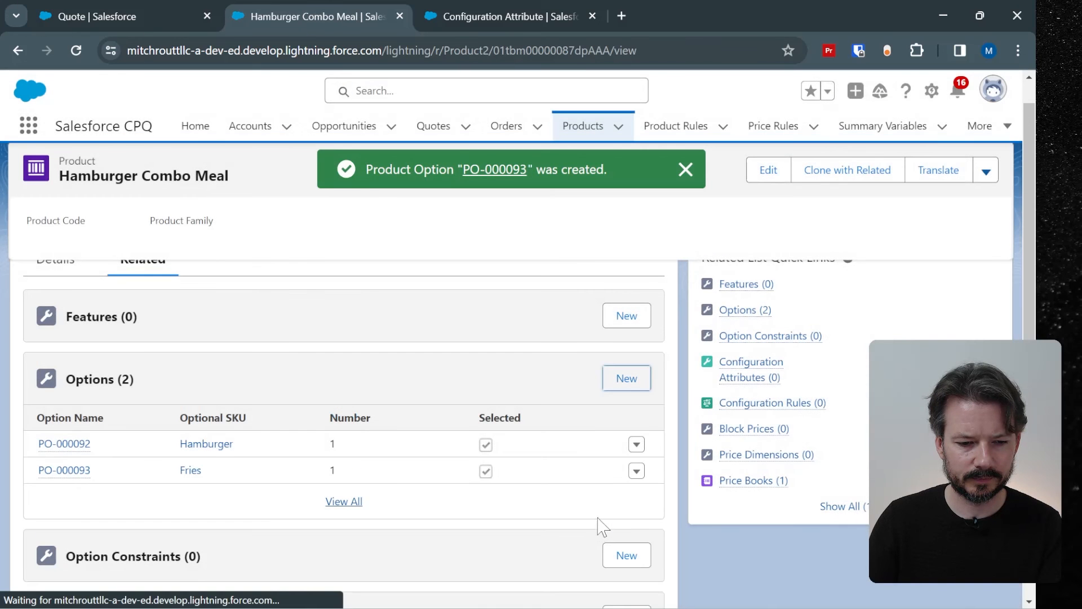
Create a Drink product option for the combo meal with number 1, Selected and Bundled enabled.
{"action": "left_click", "coordinate": [626, 376]}
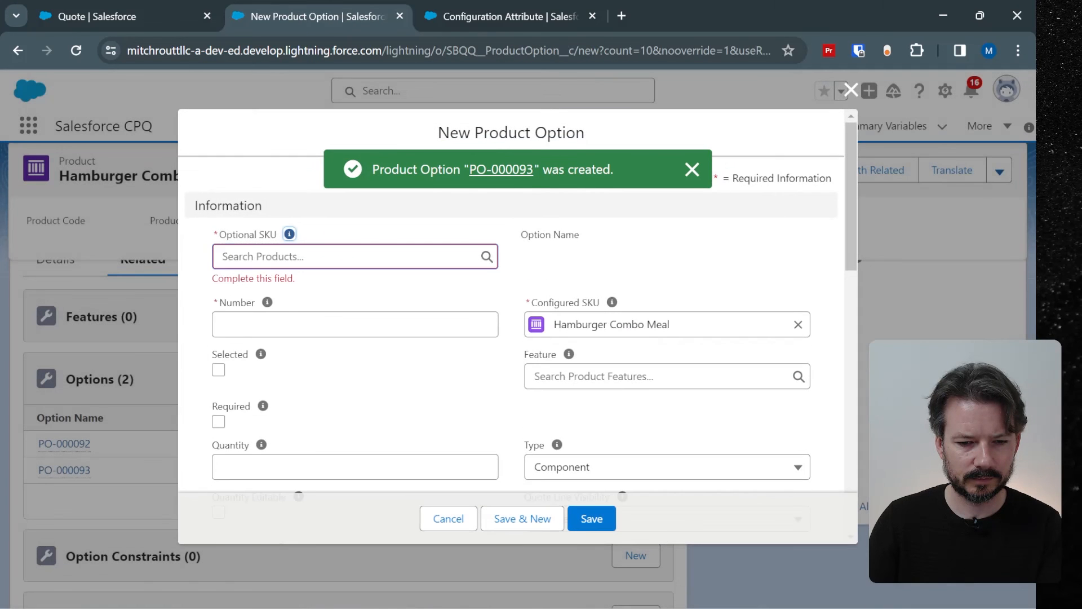
{"action": "key", "text": "Tab"}
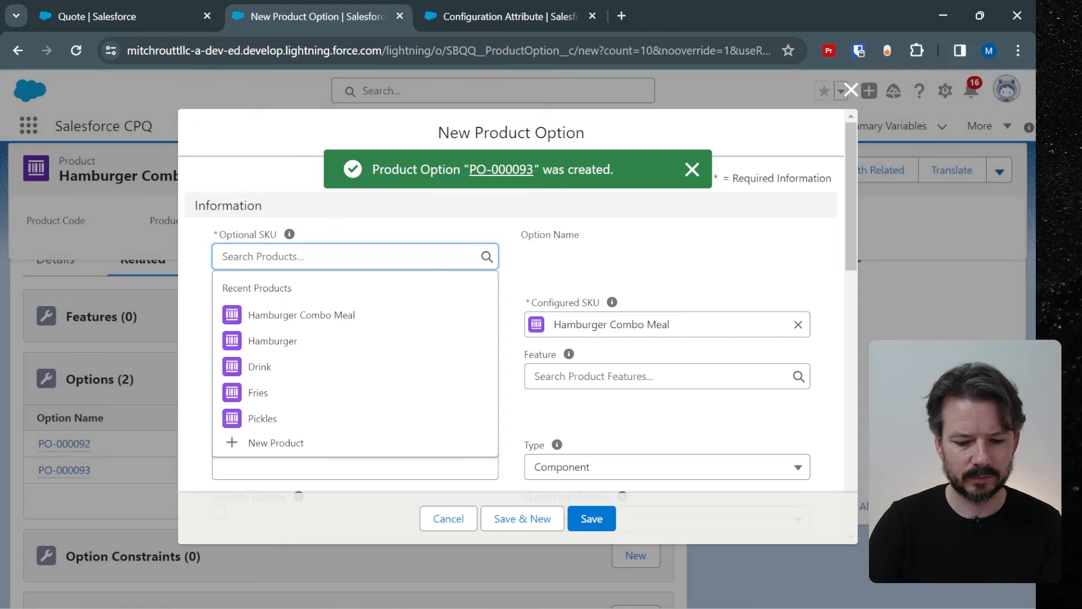
{"action": "type", "text": "Drink"}
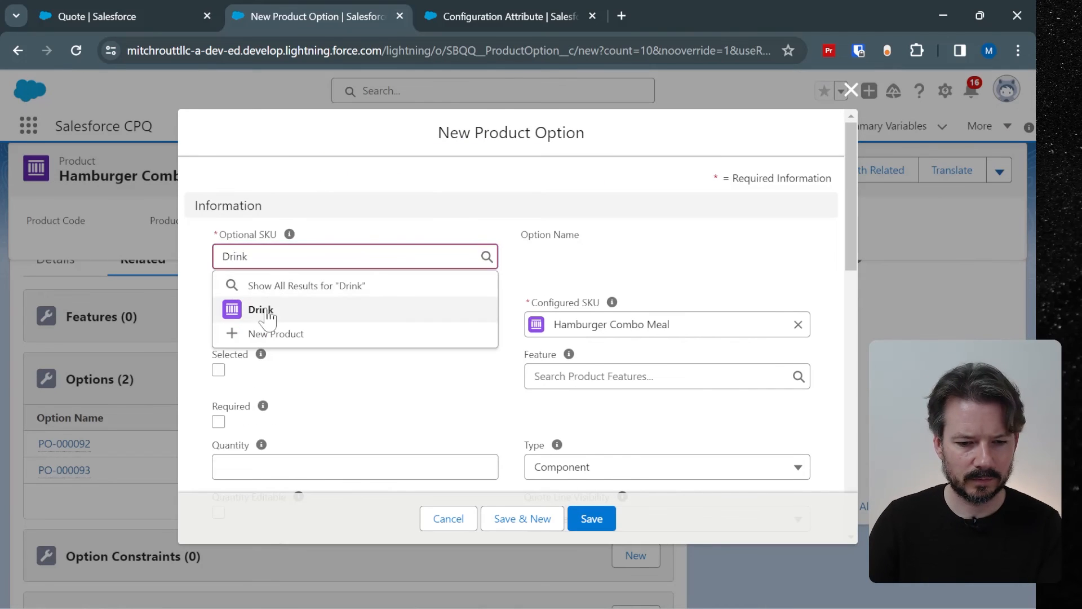
{"action": "left_click", "coordinate": [262, 311]}
{"action": "key", "text": "Tab"}
{"action": "type", "text": "1"}
{"action": "left_click", "coordinate": [219, 354]}
{"action": "scroll", "coordinate": [458, 369], "scroll_direction": "down", "scroll_amount": 7}
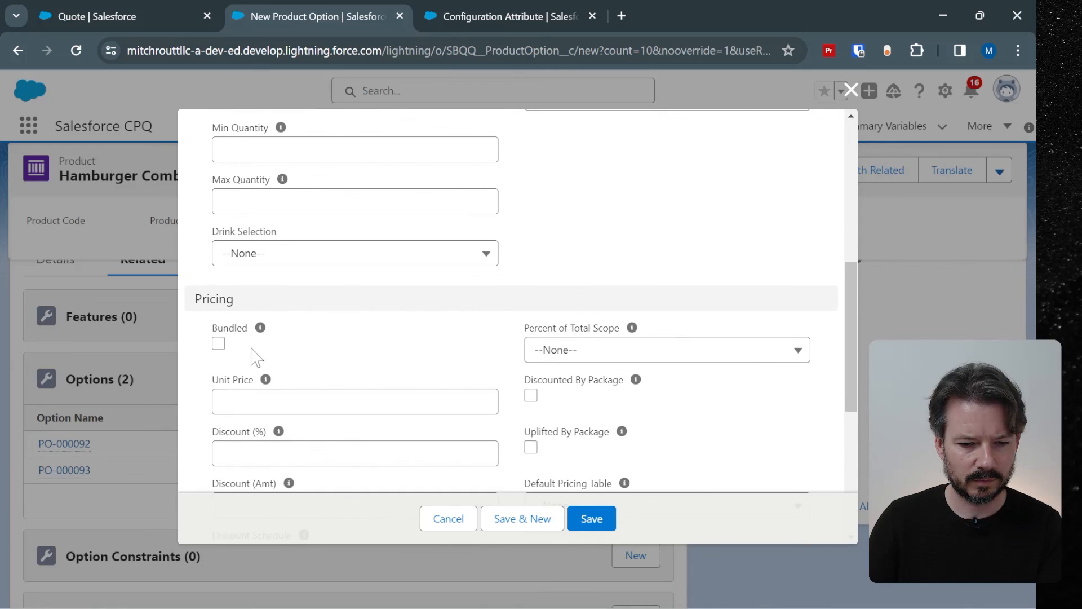
{"action": "left_click", "coordinate": [219, 343]}
{"action": "left_click", "coordinate": [607, 516]}
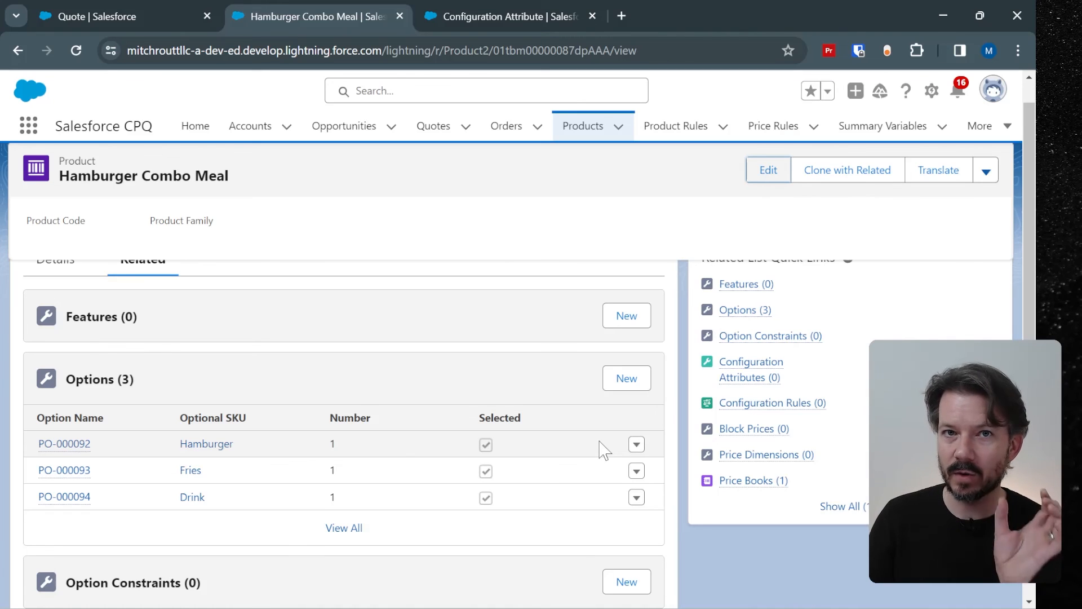
Set the Hamburger Combo Meal's Configuration Type to Required and Configuration Event to Always, and save the product.
{"action": "scroll", "coordinate": [444, 439], "scroll_direction": "up", "scroll_amount": 1}
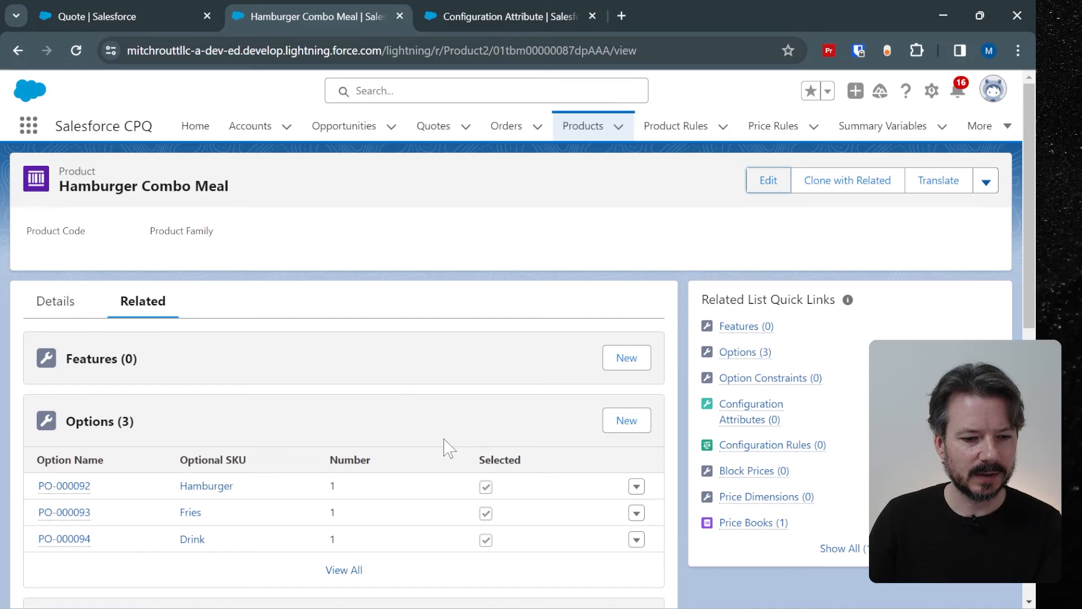
{"action": "left_click", "coordinate": [68, 309]}
{"action": "scroll", "coordinate": [293, 288], "scroll_direction": "down", "scroll_amount": 3}
{"action": "left_click", "coordinate": [764, 172]}
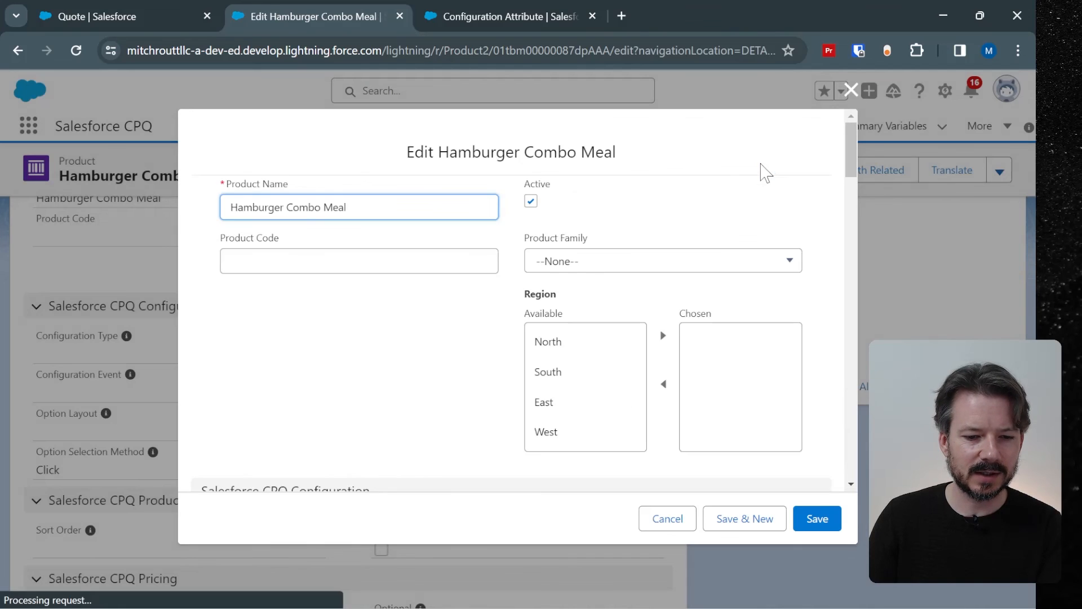
{"action": "scroll", "coordinate": [491, 291], "scroll_direction": "down", "scroll_amount": 7}
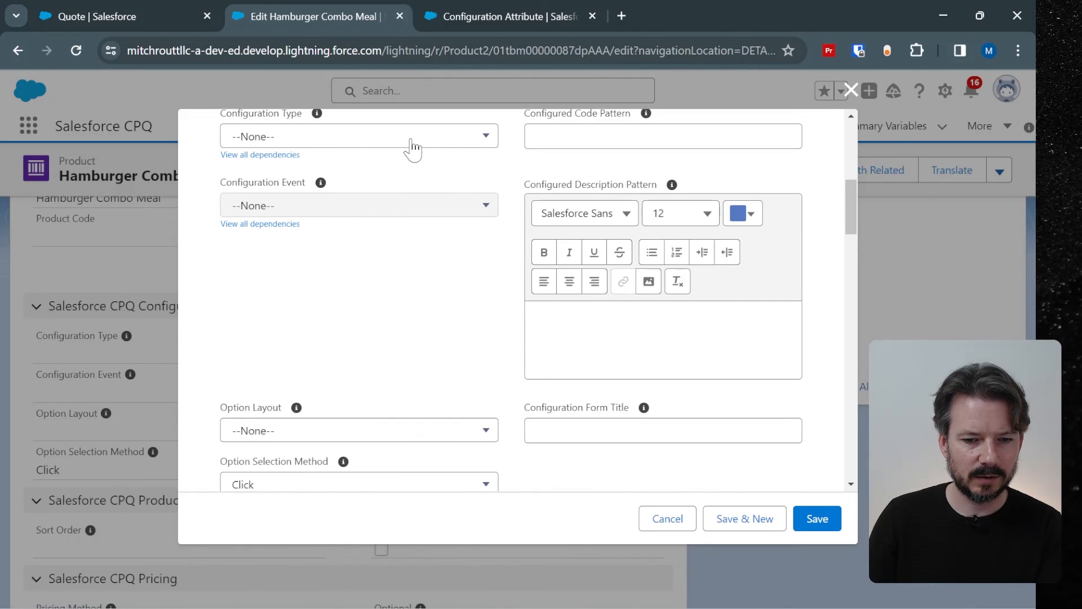
{"action": "left_click", "coordinate": [411, 141]}
{"action": "left_click", "coordinate": [347, 197]}
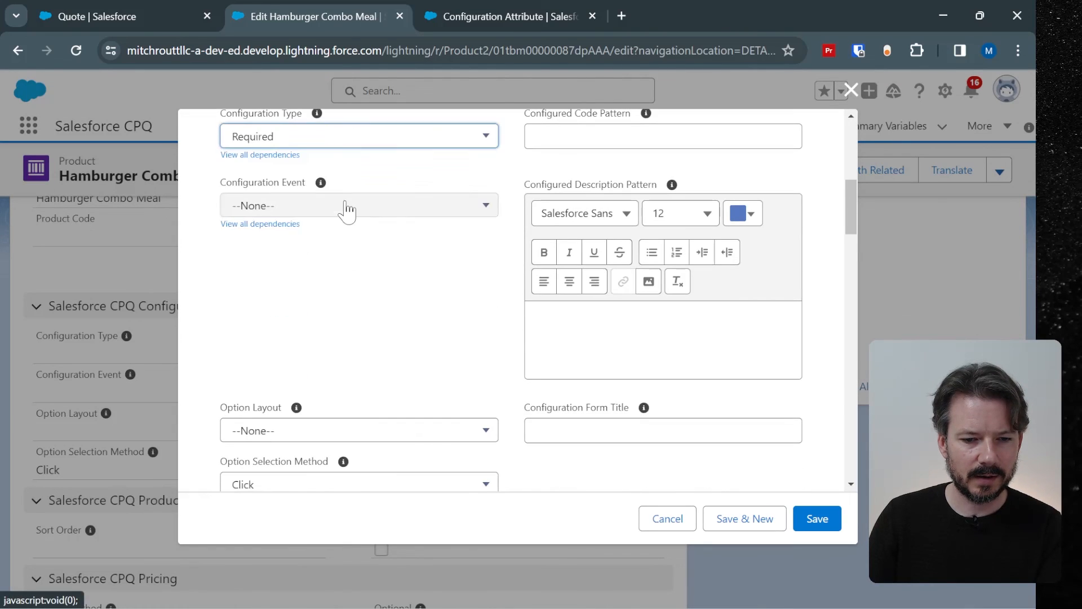
{"action": "left_click", "coordinate": [343, 207]}
{"action": "left_click", "coordinate": [320, 267]}
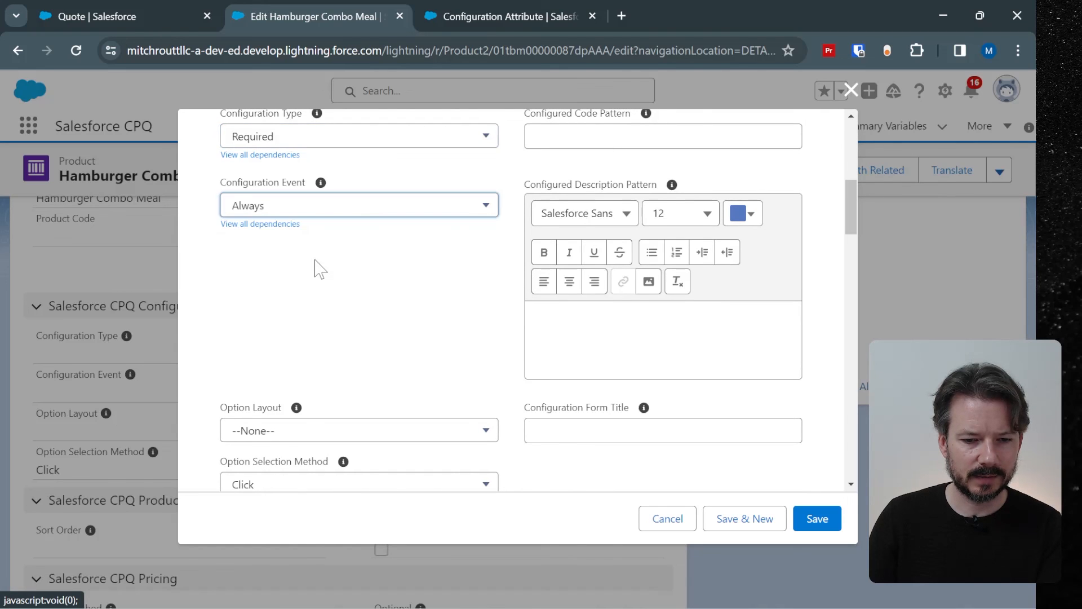
{"action": "left_click", "coordinate": [815, 521]}
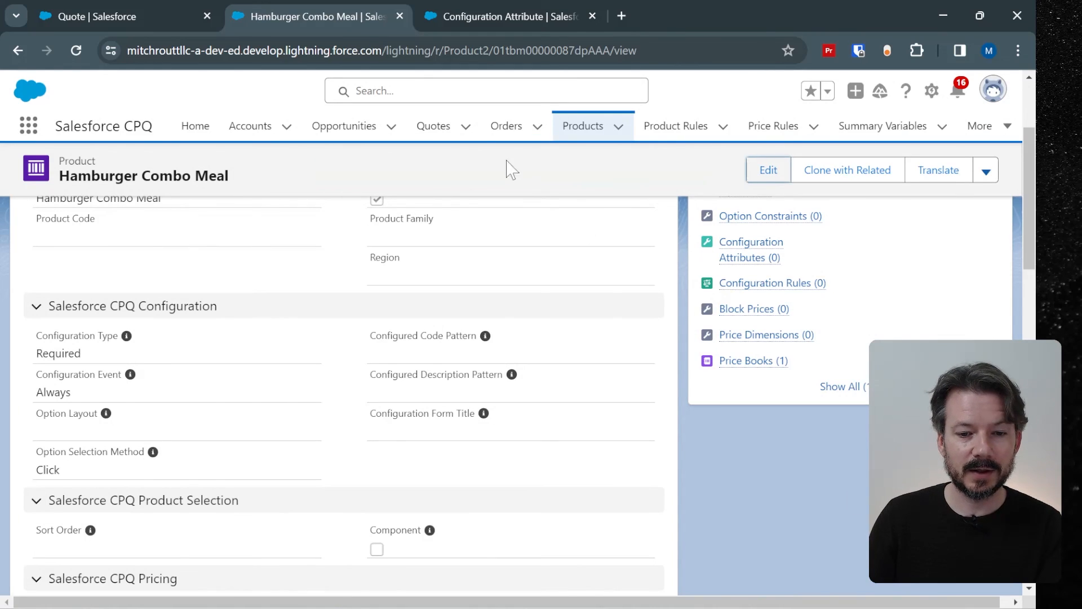
Start a new quote and create its opportunity, named as the customer's combo meal, with close date 3/15/2024 and stage Proposal/Price Quote.
{"action": "left_click", "coordinate": [465, 128]}
{"action": "left_click", "coordinate": [461, 160]}
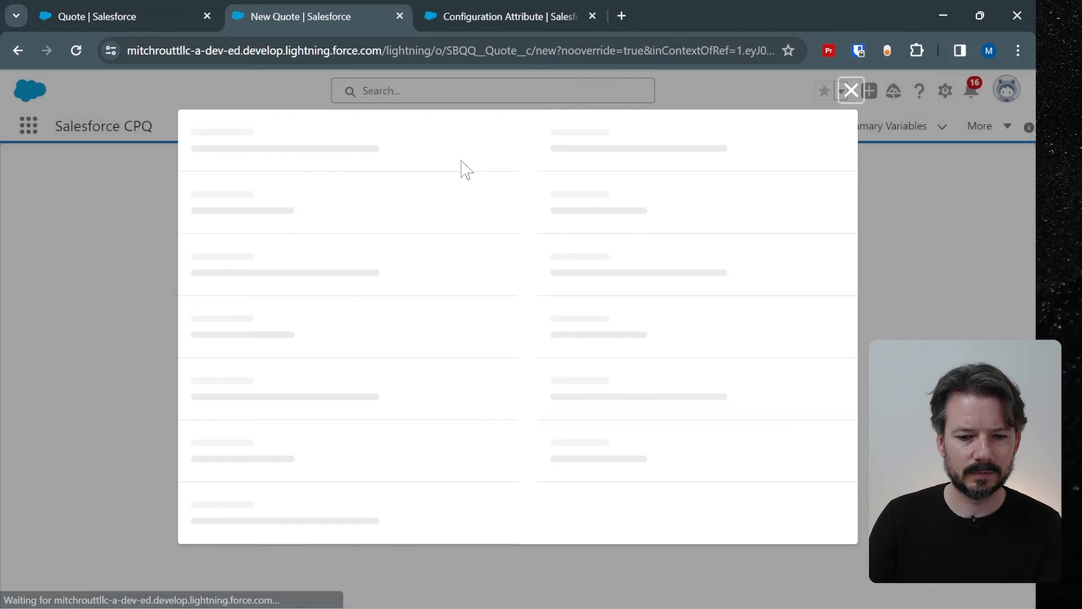
{"action": "left_click", "coordinate": [593, 446]}
{"action": "left_click", "coordinate": [361, 354]}
{"action": "type", "text": "Combo Meal for Nancy"}
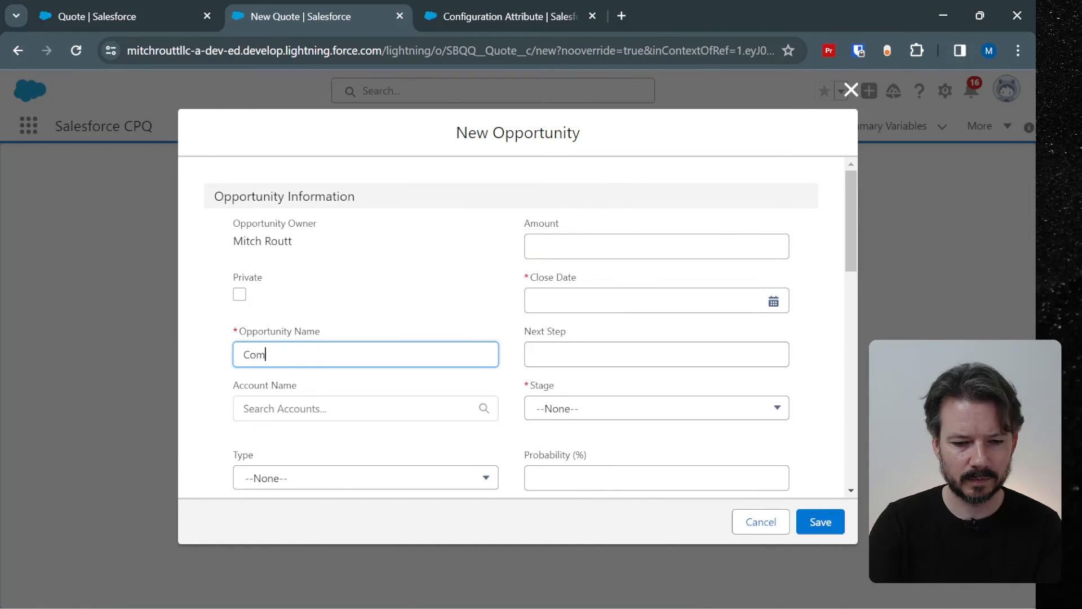
{"action": "left_click", "coordinate": [705, 302]}
{"action": "left_click", "coordinate": [707, 358]}
{"action": "left_click", "coordinate": [696, 408]}
{"action": "scroll", "coordinate": [671, 263], "scroll_direction": "down", "scroll_amount": 2}
{"action": "left_click", "coordinate": [665, 284]}
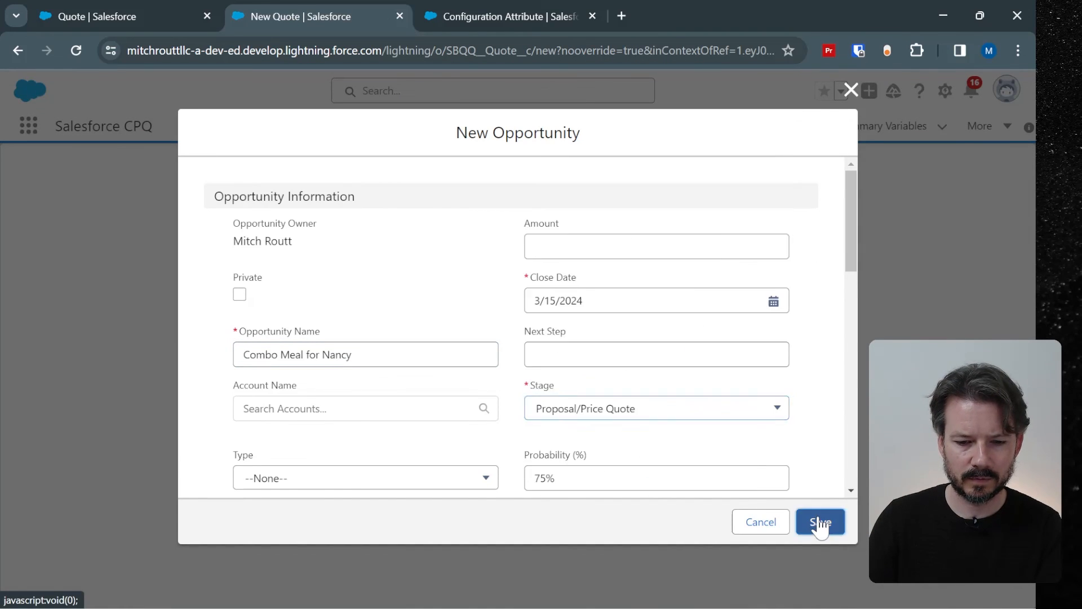
{"action": "left_click", "coordinate": [820, 522]}
Assign the customer's account to the new quote, mark it as Primary, and save it.
{"action": "left_click", "coordinate": [608, 311]}
{"action": "left_click", "coordinate": [573, 366]}
{"action": "left_click", "coordinate": [219, 303]}
{"action": "left_click", "coordinate": [592, 519]}
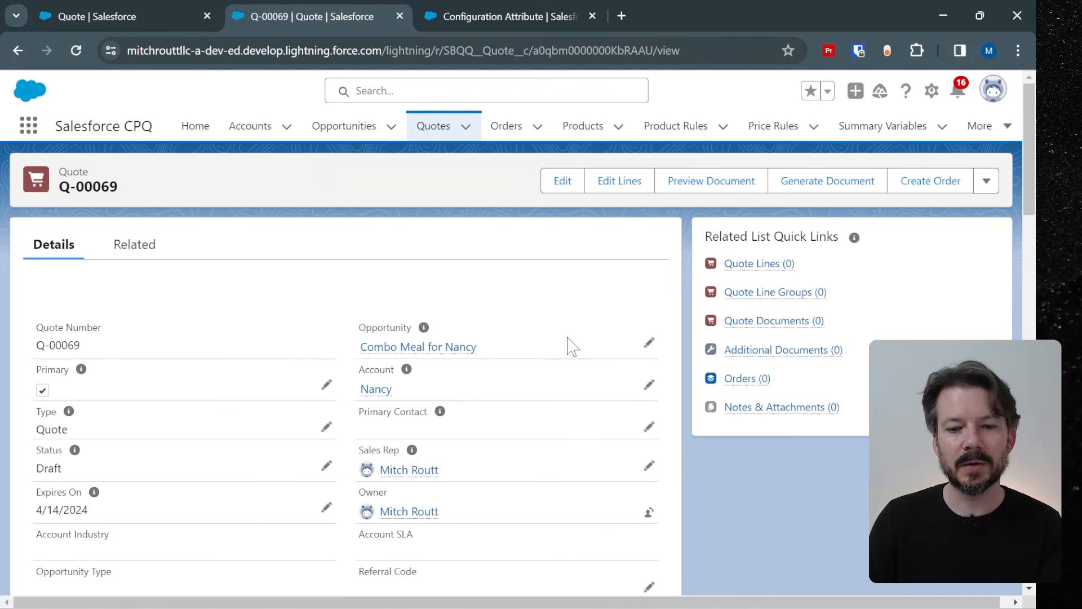
Open the new quote's line editor and choose the Standard Price Book.
{"action": "left_click", "coordinate": [619, 183]}
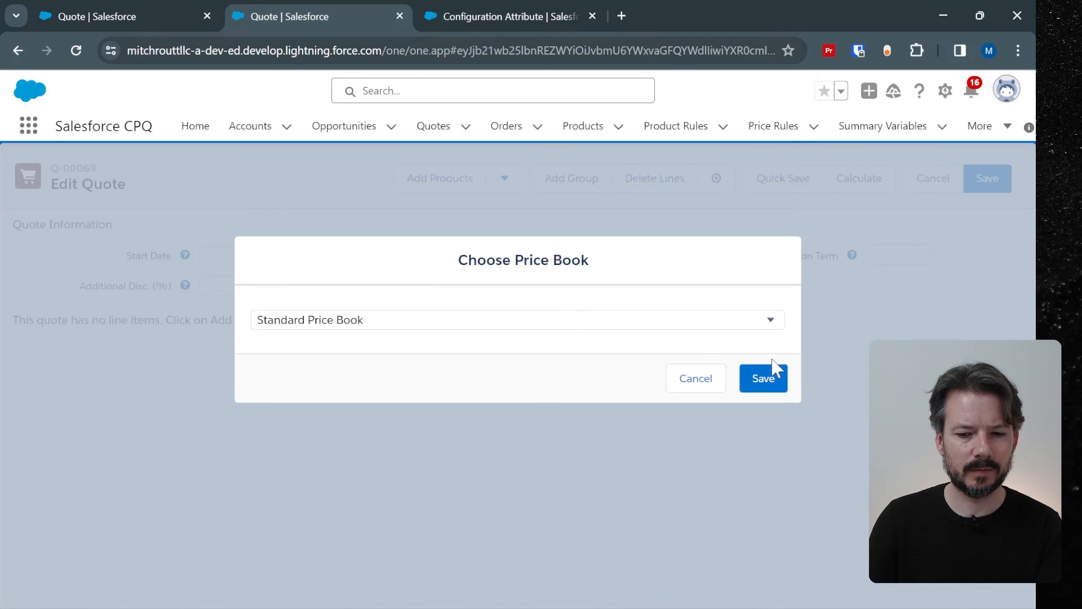
{"action": "left_click", "coordinate": [773, 381]}
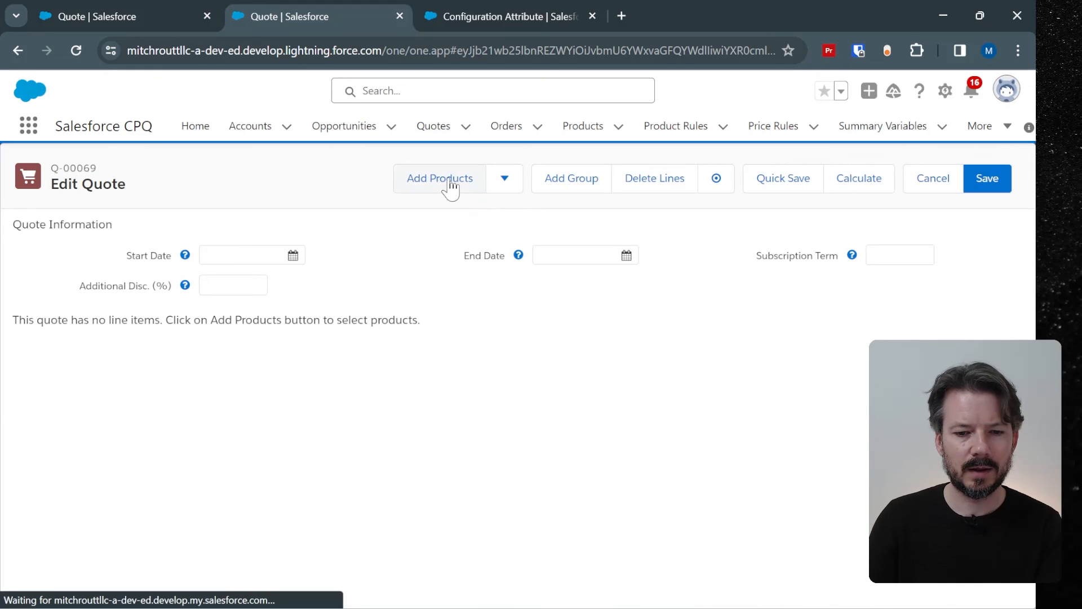
Add the Hamburger Combo Meal product to the quote.
{"action": "left_click", "coordinate": [450, 186]}
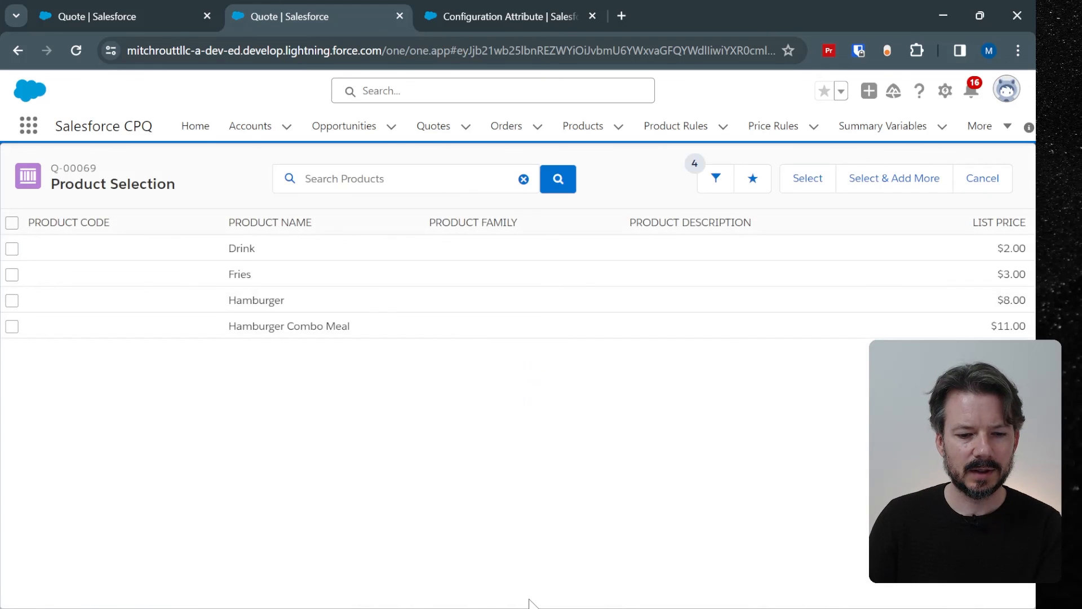
{"action": "left_click", "coordinate": [12, 327]}
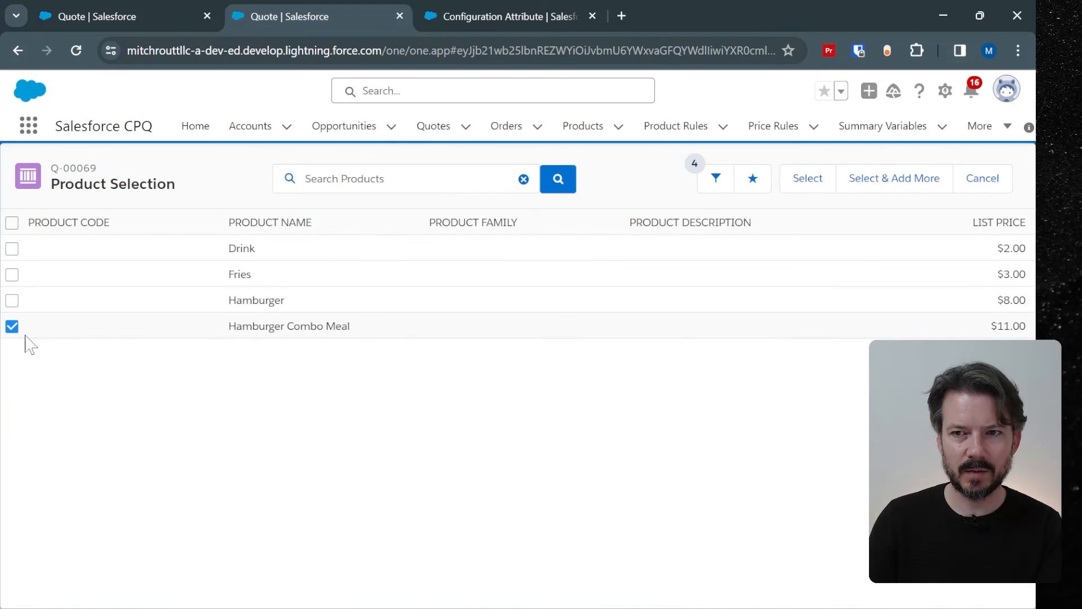
{"action": "left_click", "coordinate": [803, 186]}
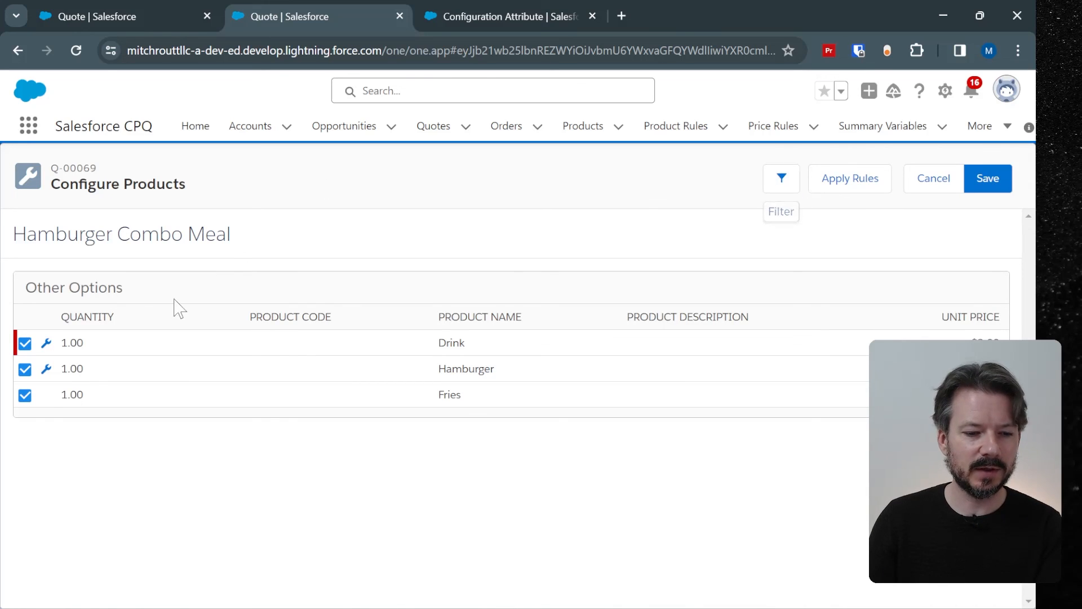
Set the combo meal's Drink Selection to Orange Soda, and save the bundle configuration and the quote lines.
{"action": "left_click", "coordinate": [45, 344]}
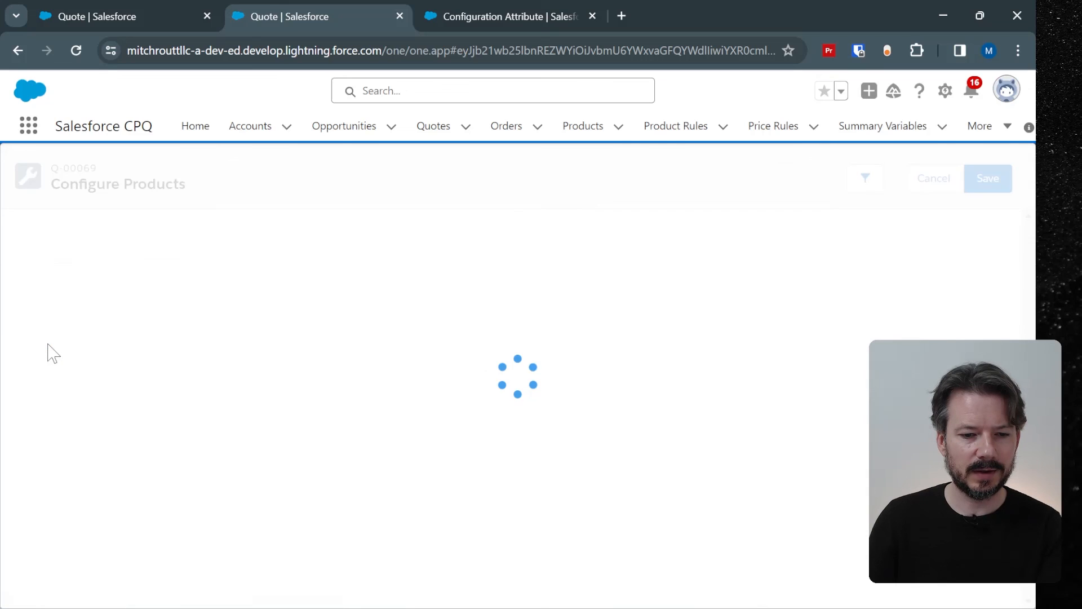
{"action": "left_click", "coordinate": [176, 282]}
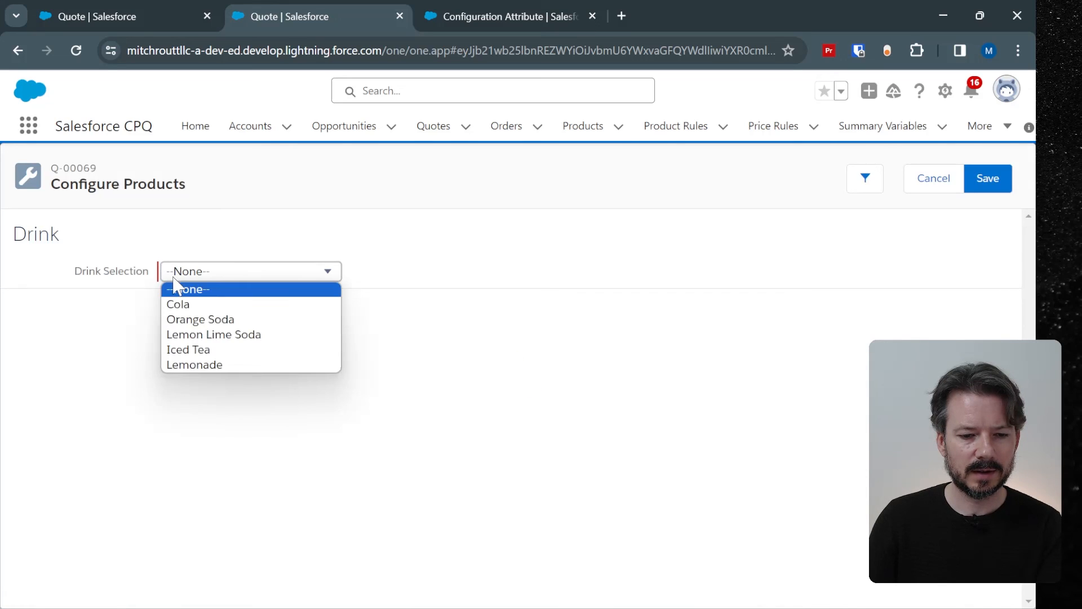
{"action": "left_click", "coordinate": [186, 320]}
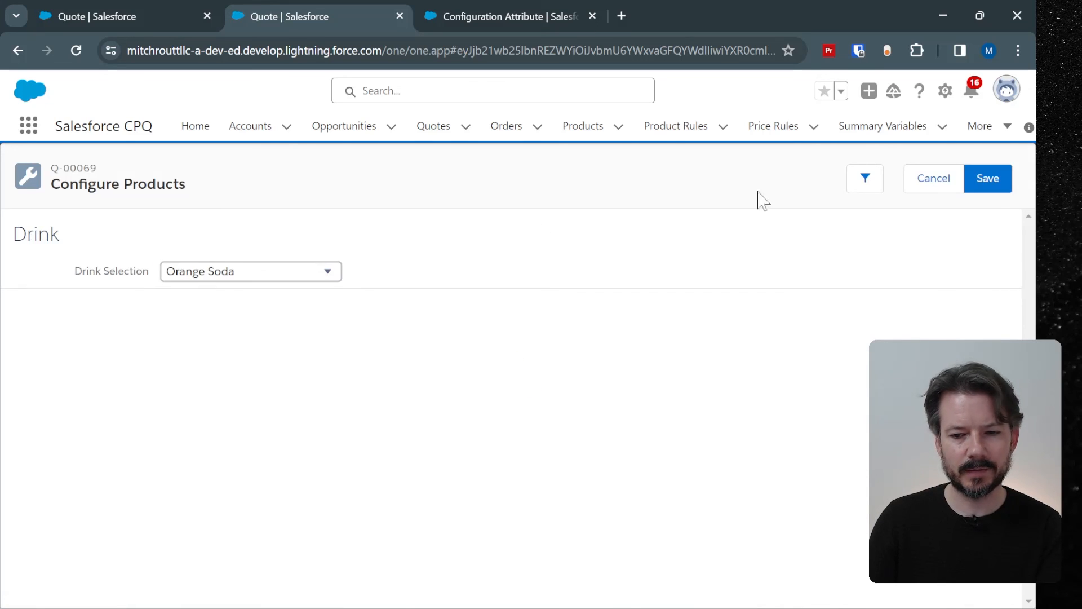
{"action": "left_click", "coordinate": [998, 189]}
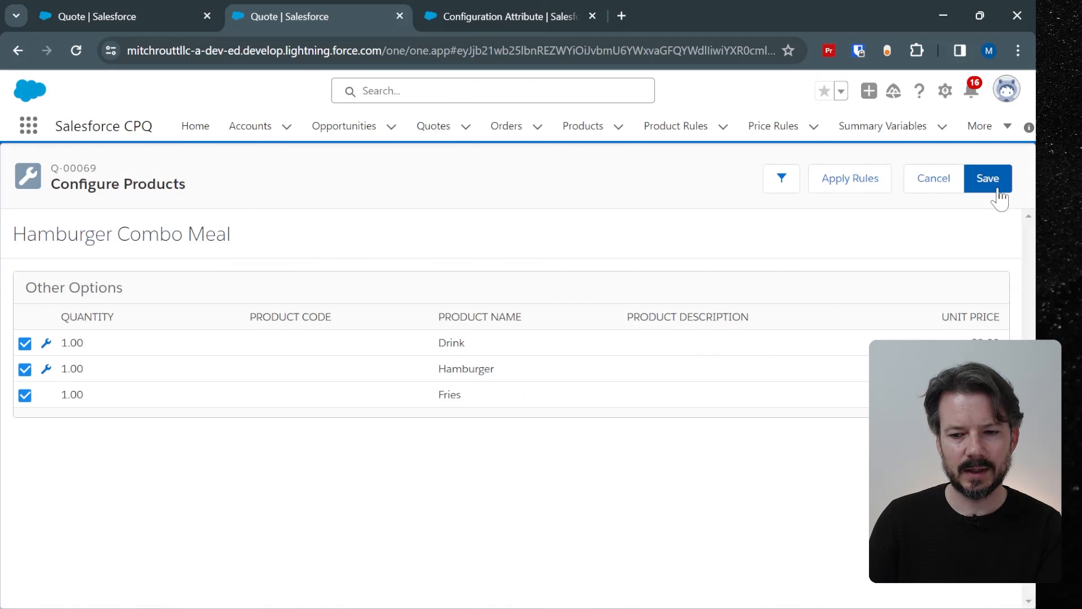
{"action": "left_click", "coordinate": [999, 192]}
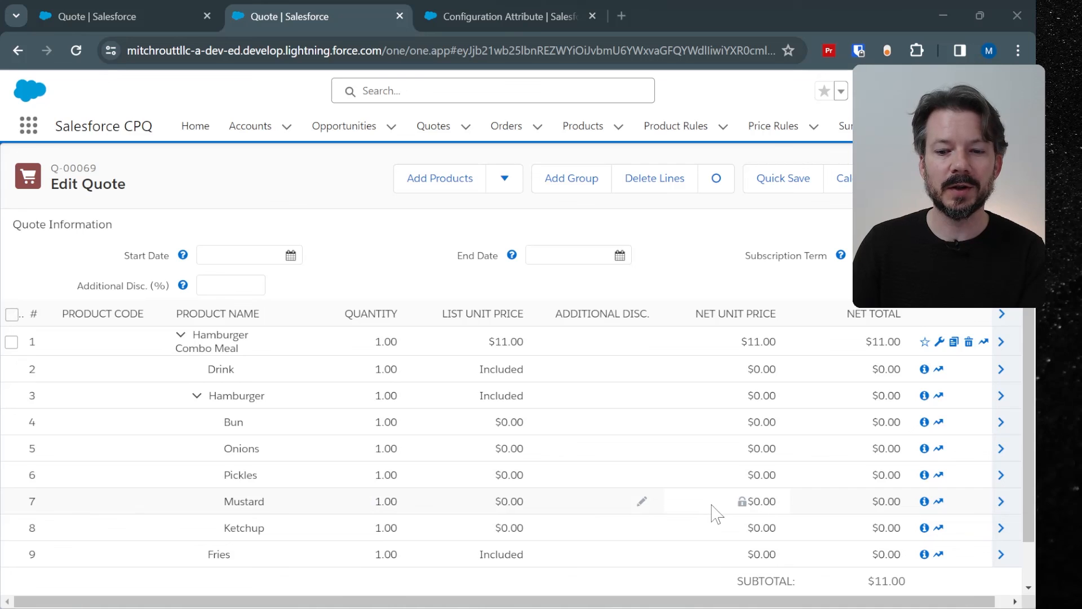
{"action": "left_click", "coordinate": [940, 341]}
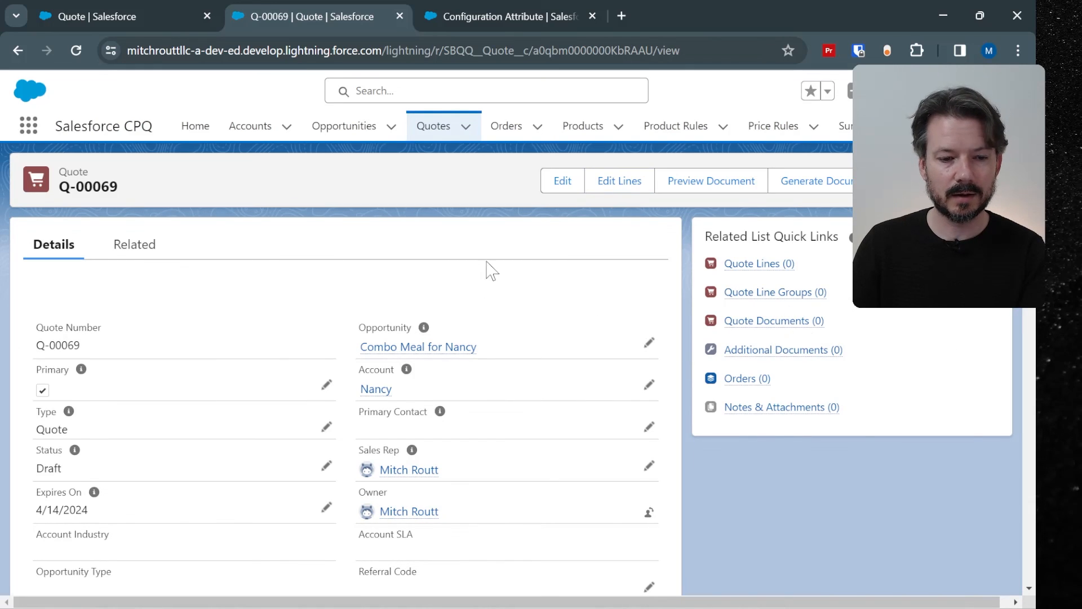
Mark the quote as Ordered and save it.
{"action": "left_click", "coordinate": [560, 186]}
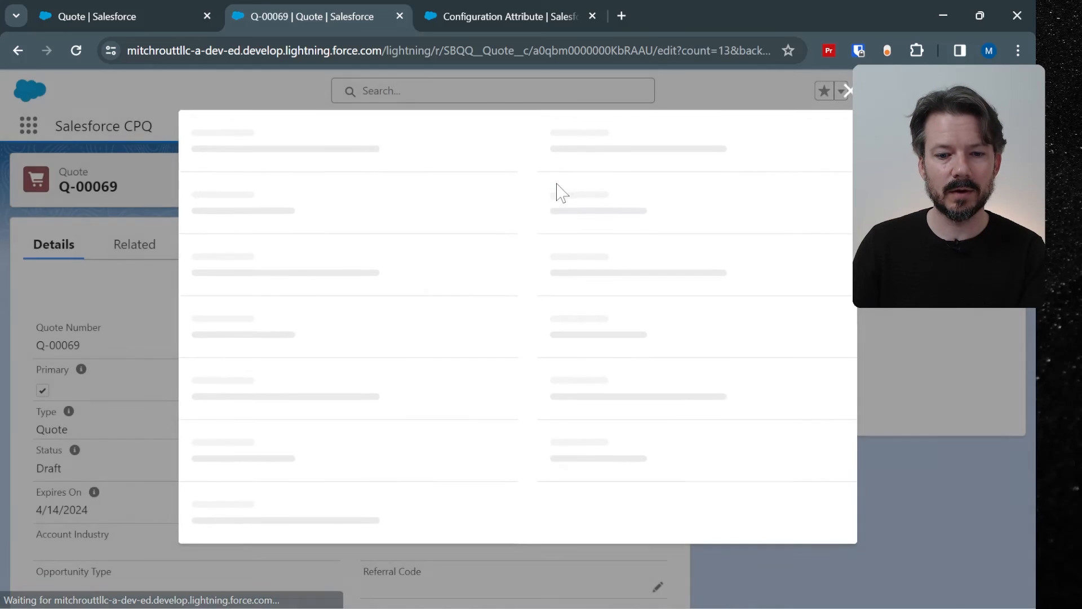
{"action": "scroll", "coordinate": [694, 259], "scroll_direction": "down", "scroll_amount": 4}
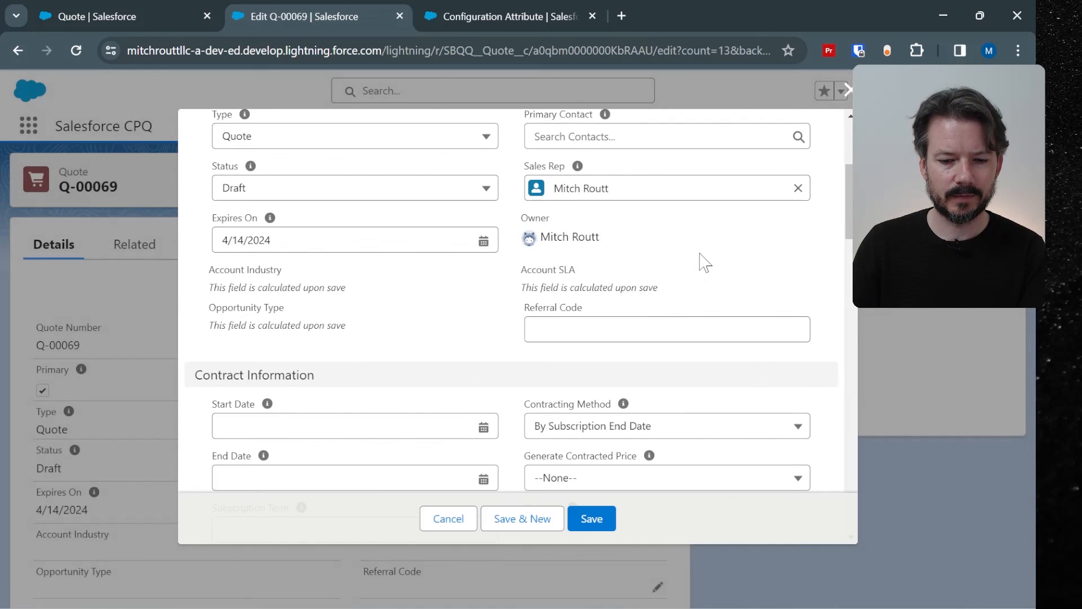
{"action": "scroll", "coordinate": [703, 261], "scroll_direction": "down", "scroll_amount": 4}
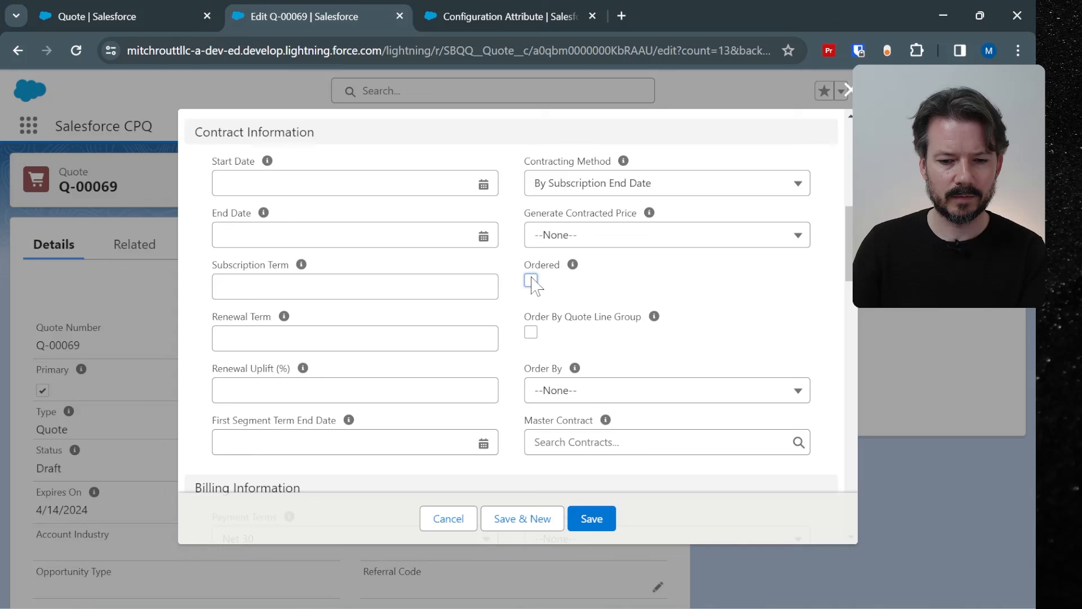
{"action": "left_click", "coordinate": [531, 281]}
{"action": "left_click", "coordinate": [591, 517]}
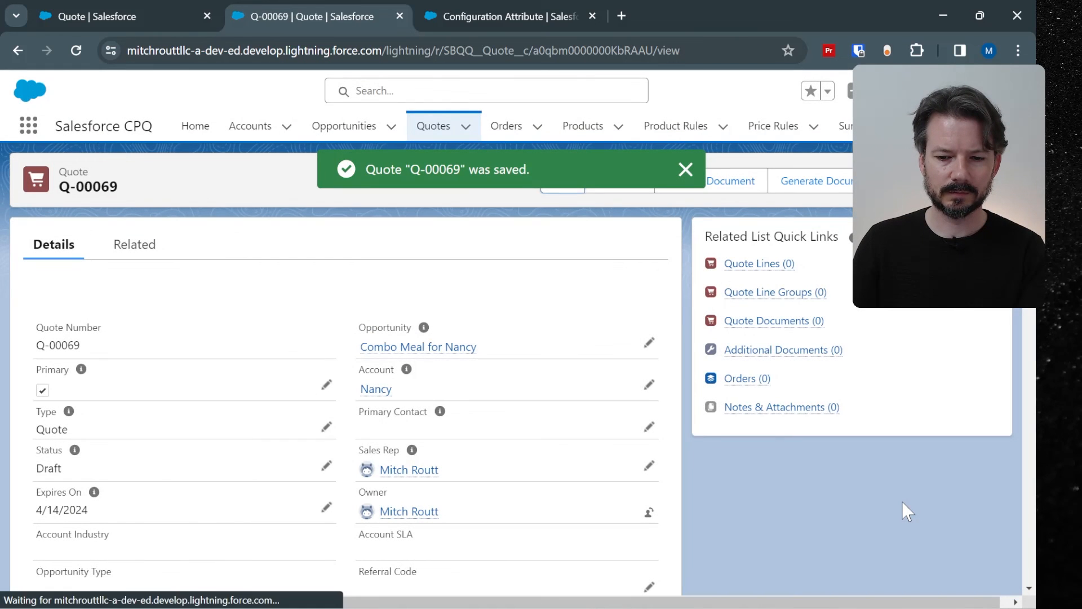
Open the order generated from the quote and review its order products.
{"action": "left_click", "coordinate": [748, 378]}
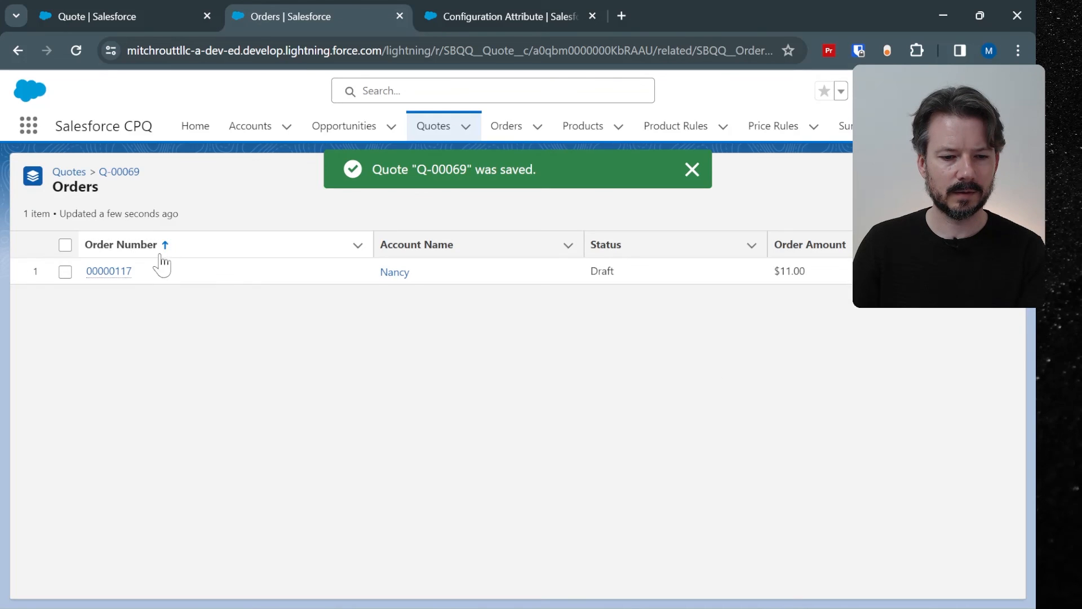
{"action": "left_click", "coordinate": [119, 271]}
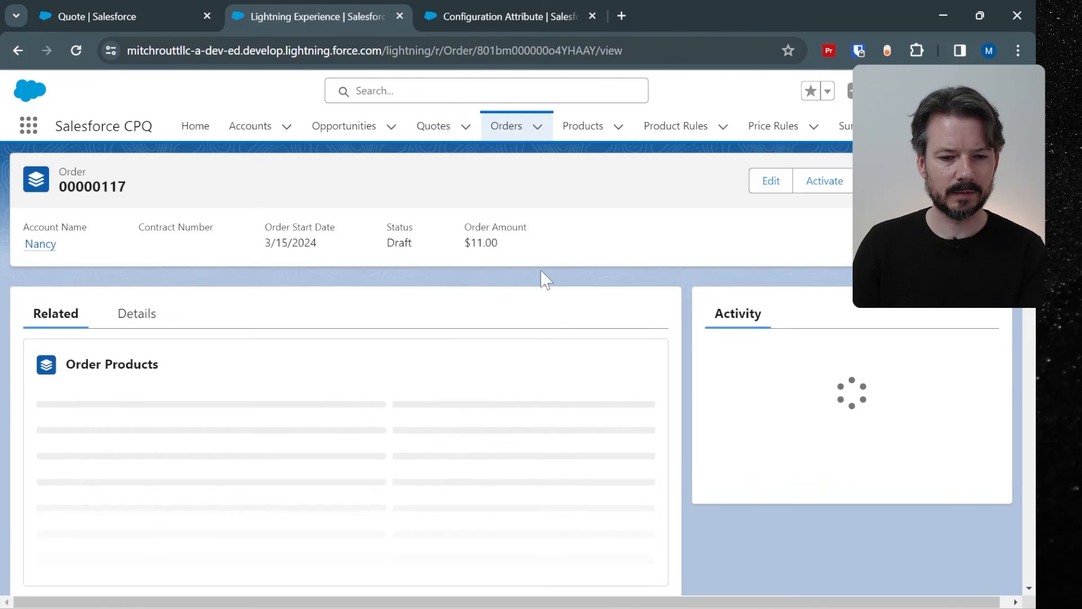
{"action": "scroll", "coordinate": [660, 384], "scroll_direction": "down", "scroll_amount": 3}
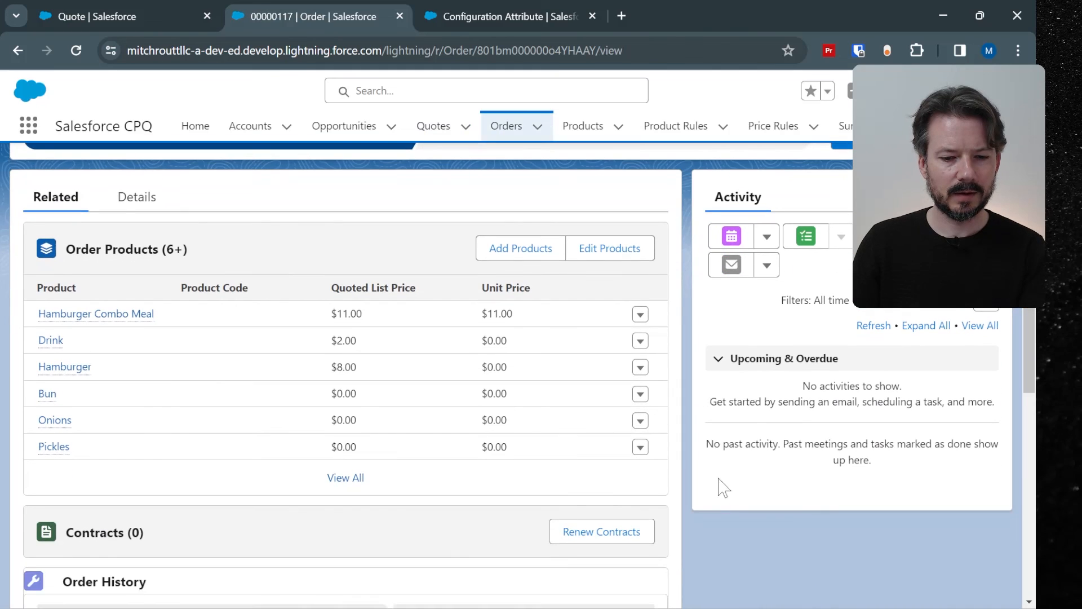